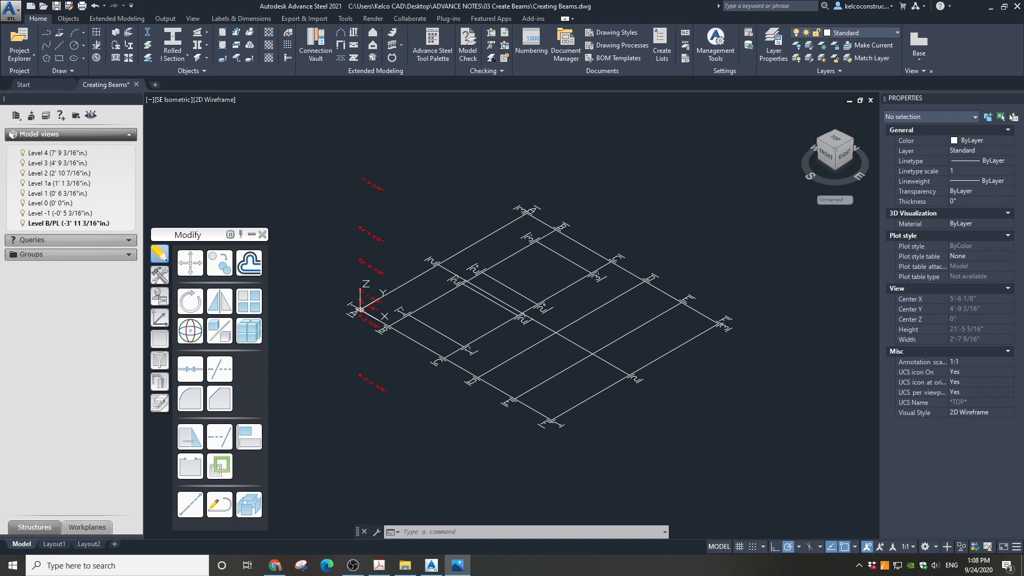
Step: Activate the Level 1 model view and place a rolled I-section beam along grid line A from line 1 to line 3
{"action": "left_click_drag", "start_coordinate": [1023, 103], "coordinate": [607, 103]}
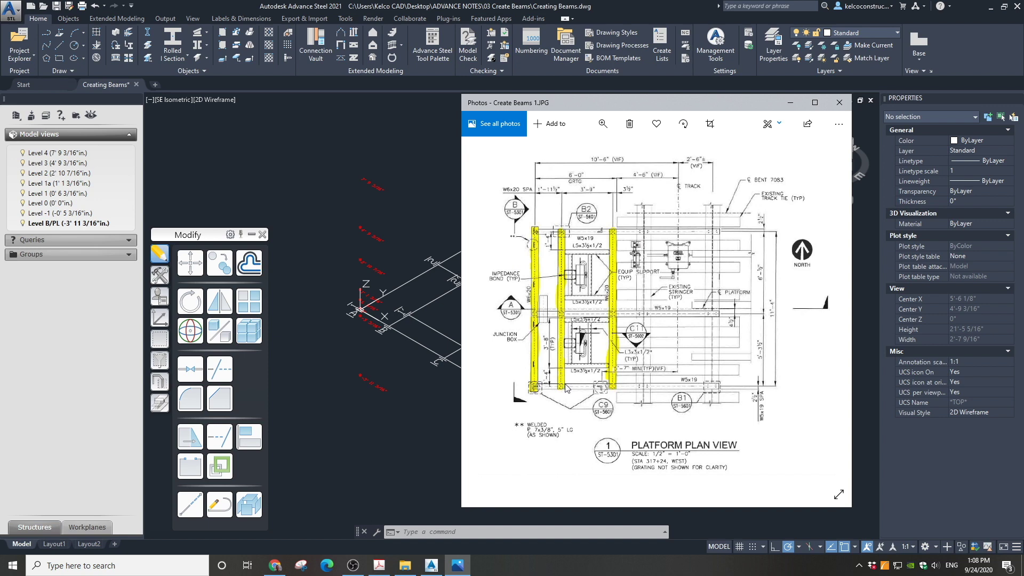
{"action": "key", "text": "alt+F4"}
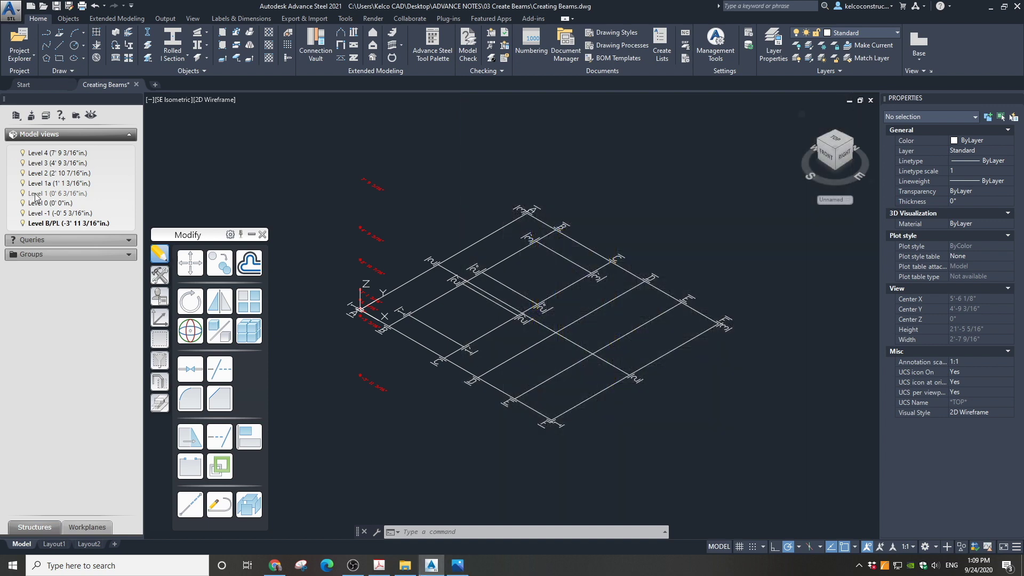
{"action": "double_click", "coordinate": [37, 194]}
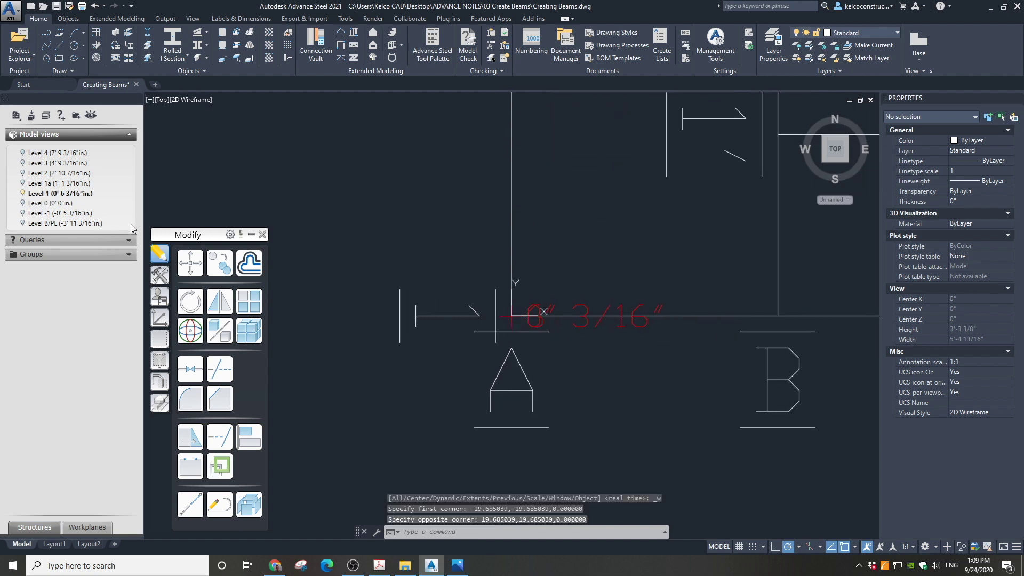
{"action": "left_click", "coordinate": [170, 36]}
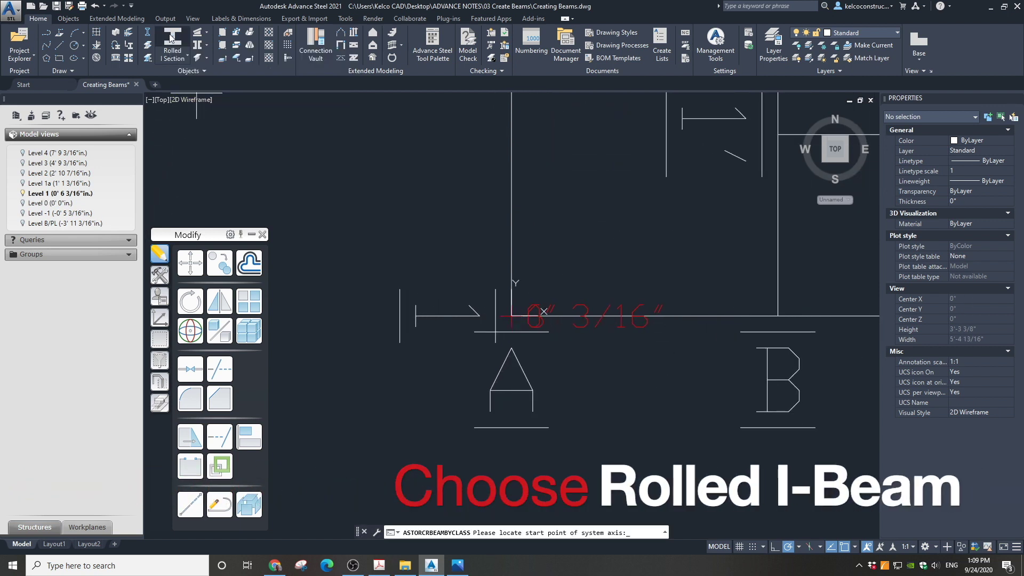
{"action": "left_click", "coordinate": [511, 315]}
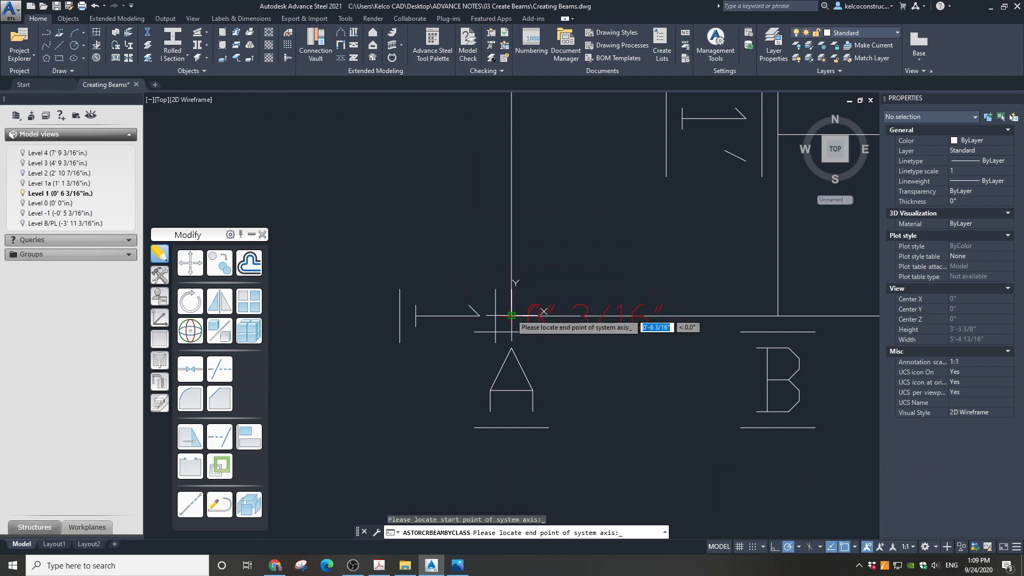
{"action": "scroll", "coordinate": [511, 315], "scroll_direction": "down", "scroll_amount": 5}
{"action": "scroll", "coordinate": [507, 281], "scroll_direction": "up", "scroll_amount": 7}
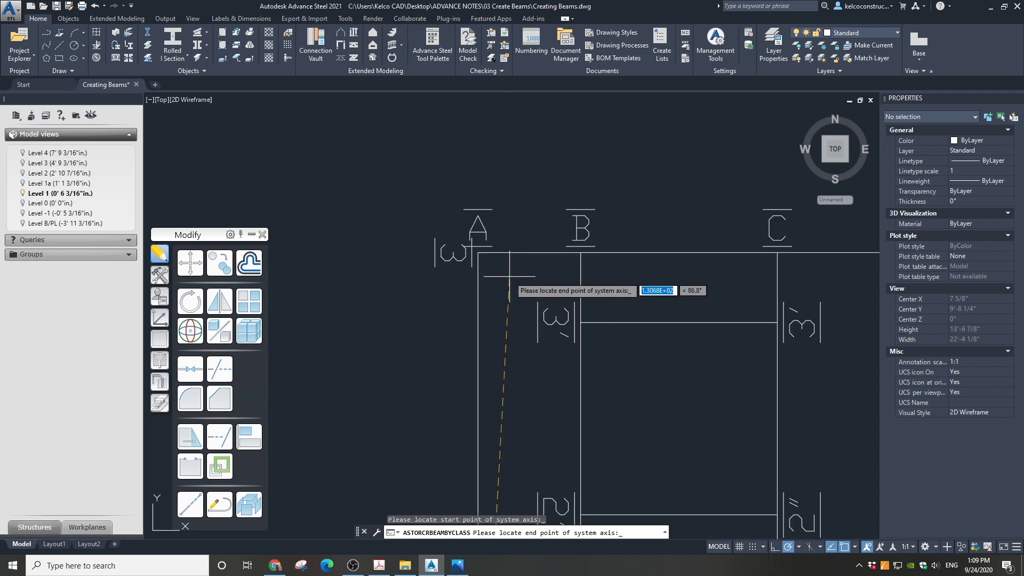
{"action": "left_click", "coordinate": [458, 237]}
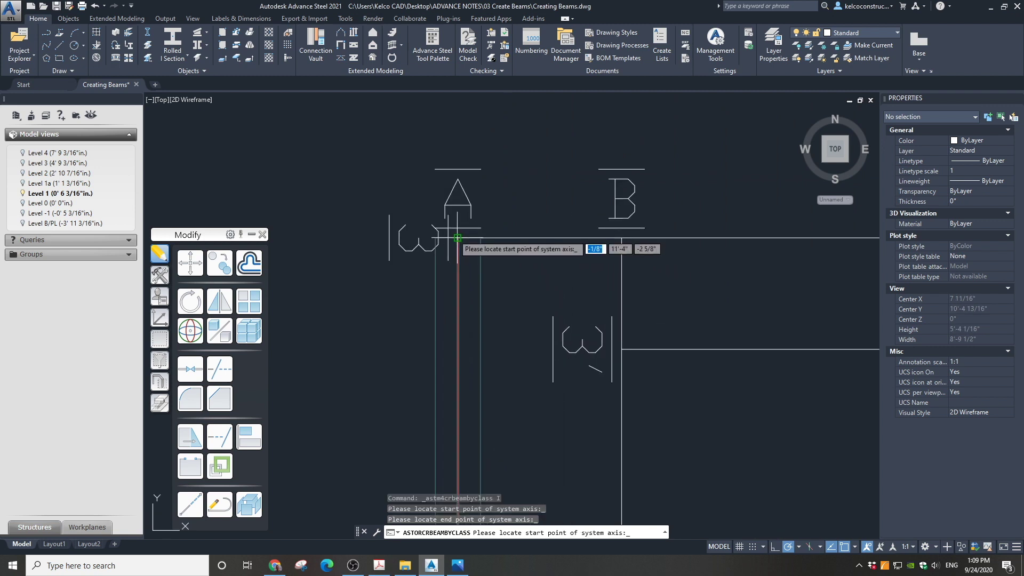
{"action": "scroll", "coordinate": [469, 213], "scroll_direction": "down", "scroll_amount": 5}
{"action": "scroll", "coordinate": [497, 187], "scroll_direction": "up", "scroll_amount": 2}
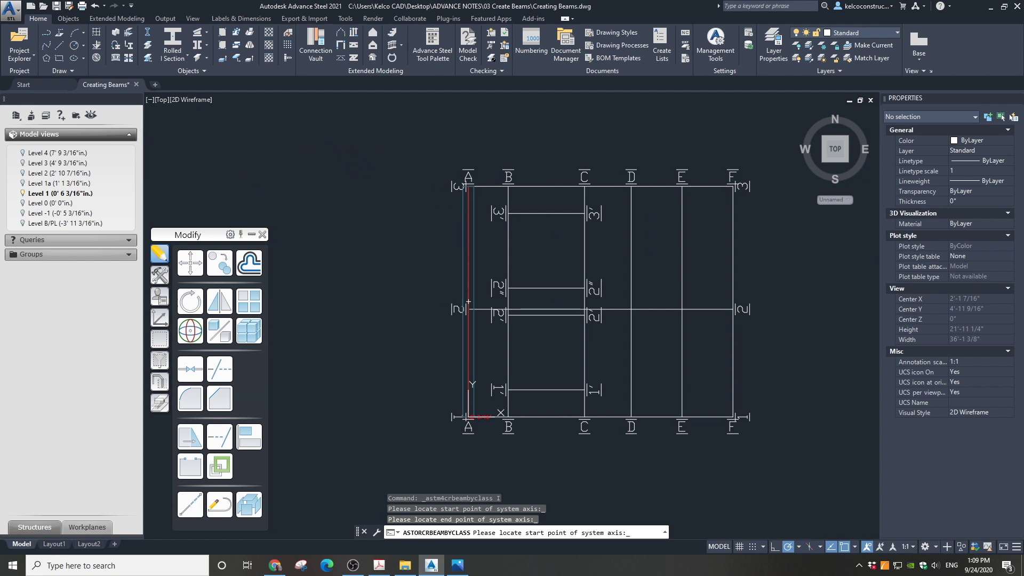
Step: Set the grid line A beam's section to AISC 14.1 W, W6x20, and check its positioning settings
{"action": "key", "text": "Return"}
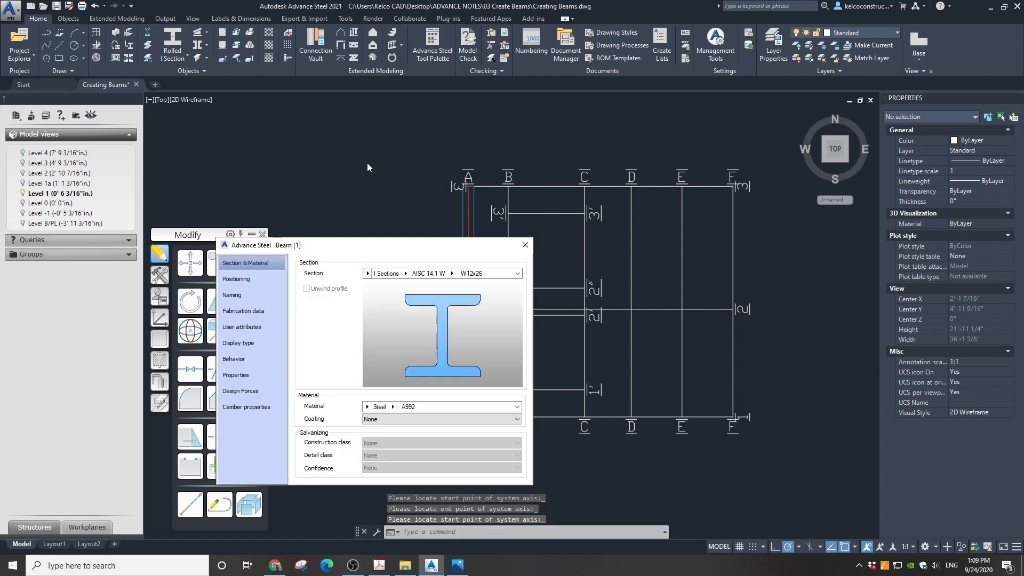
{"action": "left_click", "coordinate": [452, 274]}
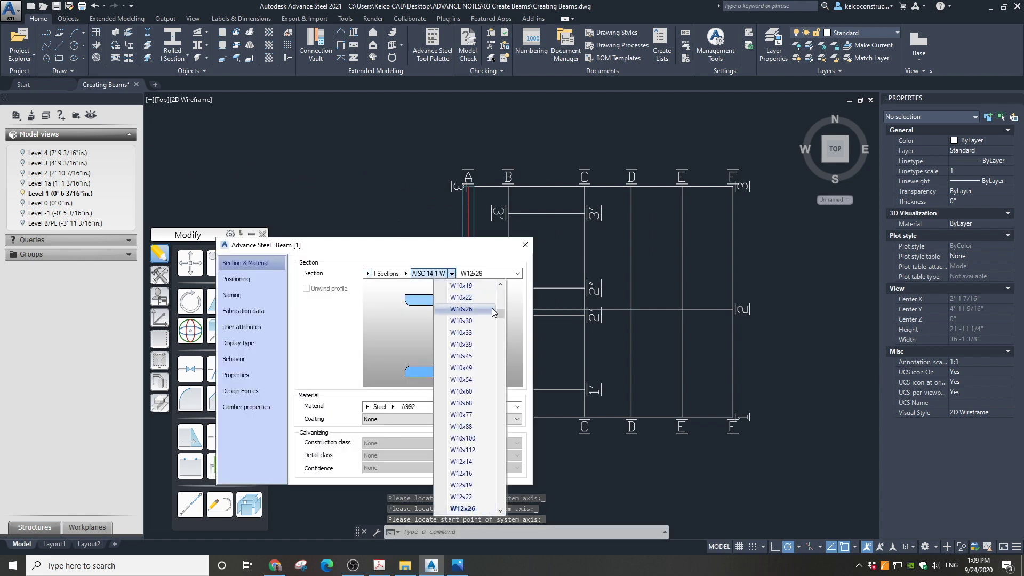
{"action": "left_click_drag", "start_coordinate": [500, 312], "coordinate": [501, 296]}
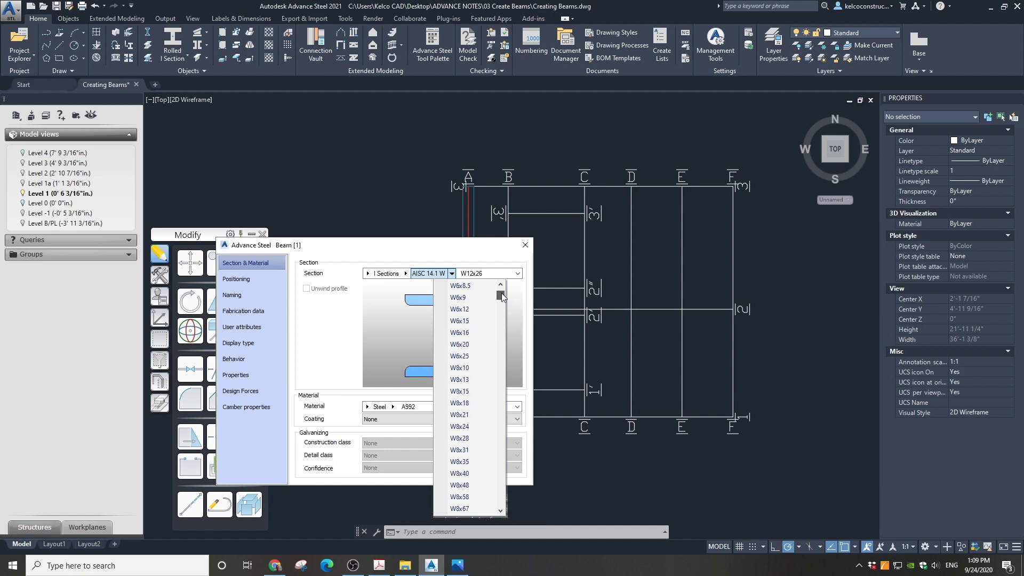
{"action": "left_click", "coordinate": [476, 346]}
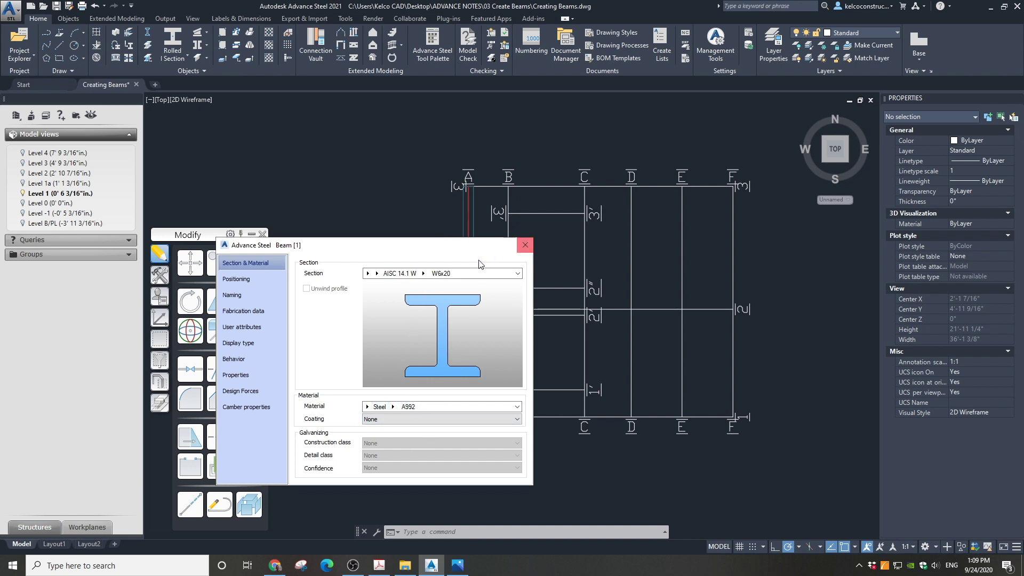
{"action": "left_click", "coordinate": [262, 280]}
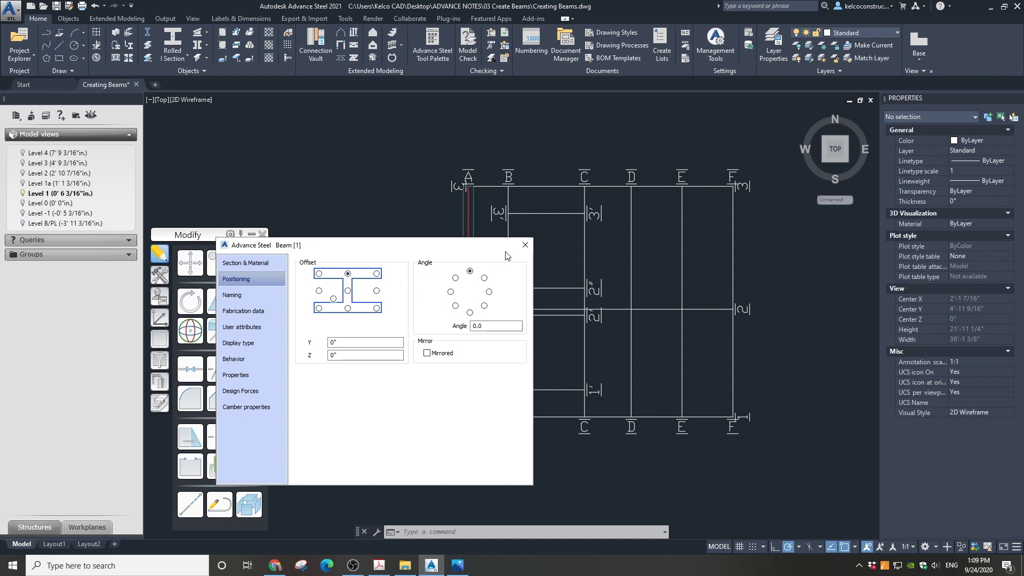
{"action": "left_click", "coordinate": [525, 245]}
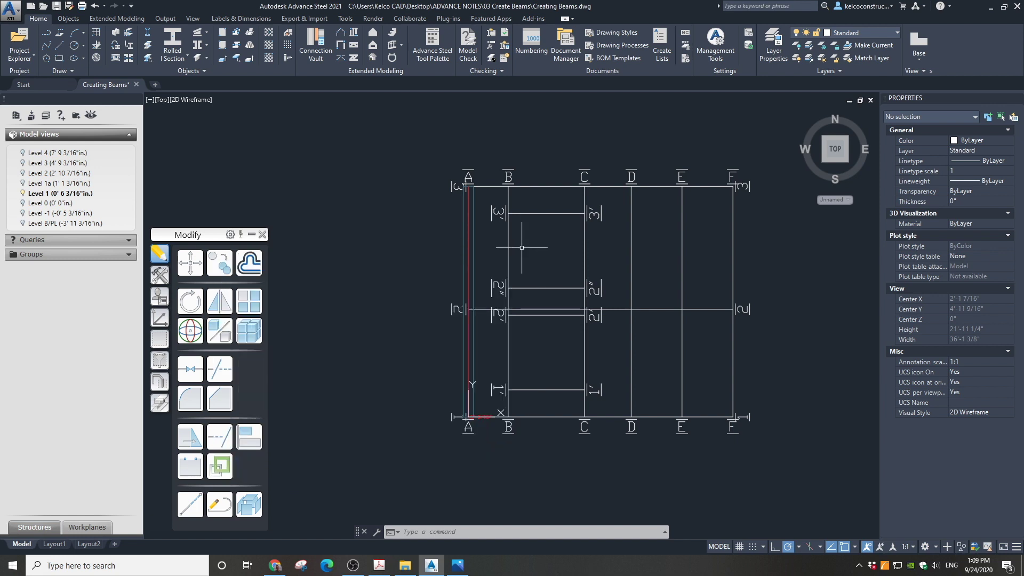
Step: Place a W6x20 rolled I-section beam on Level 1 along grid line B from line 1 to line 3
{"action": "left_click", "coordinate": [846, 159]}
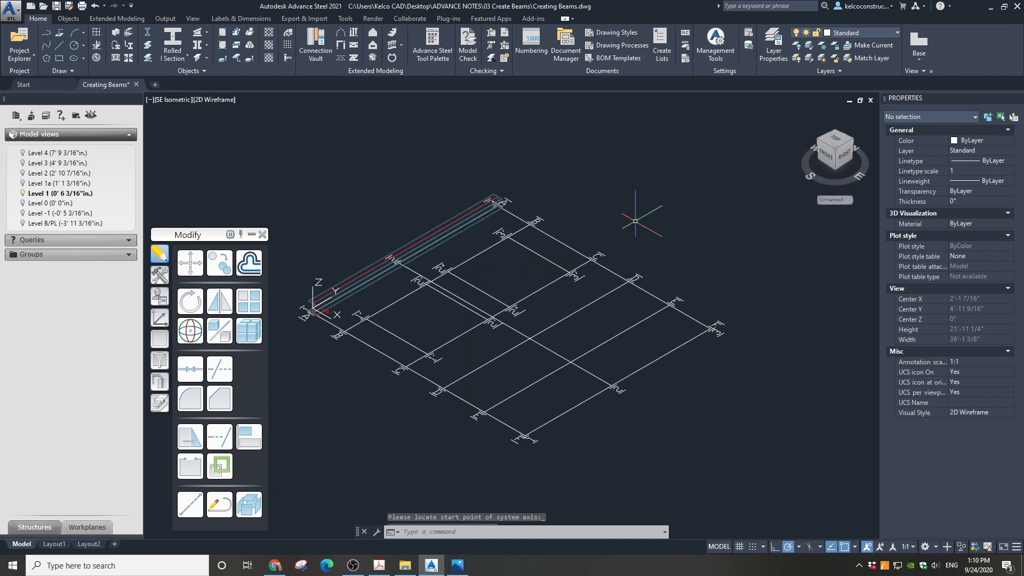
{"action": "scroll", "coordinate": [379, 287], "scroll_direction": "up", "scroll_amount": 6}
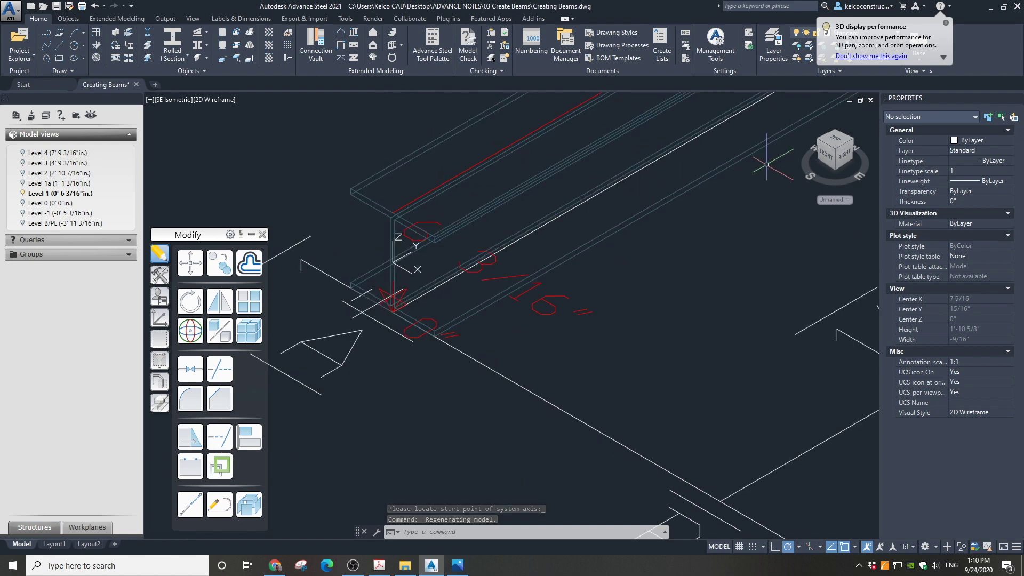
{"action": "left_click", "coordinate": [835, 139]}
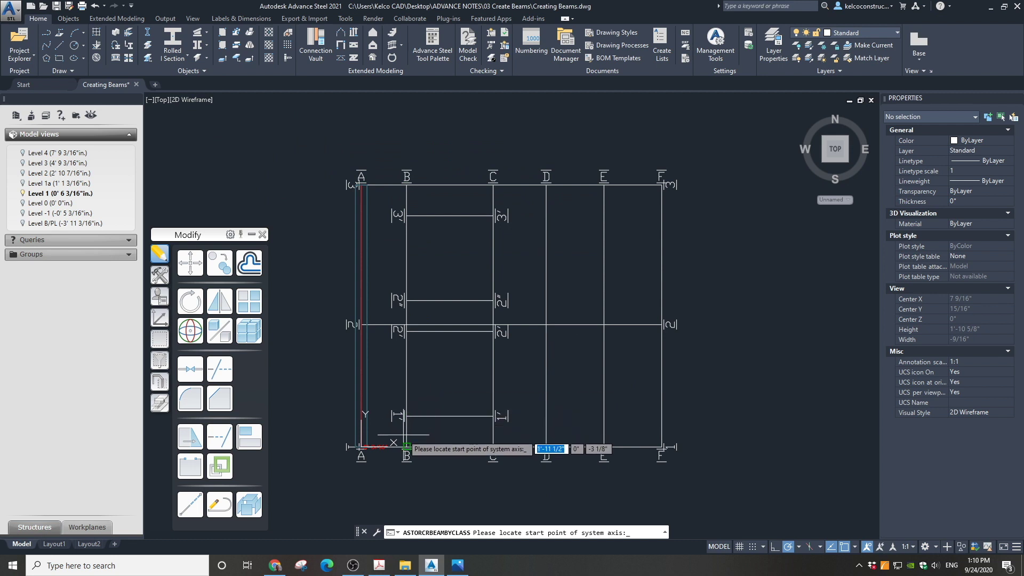
{"action": "left_click", "coordinate": [406, 446]}
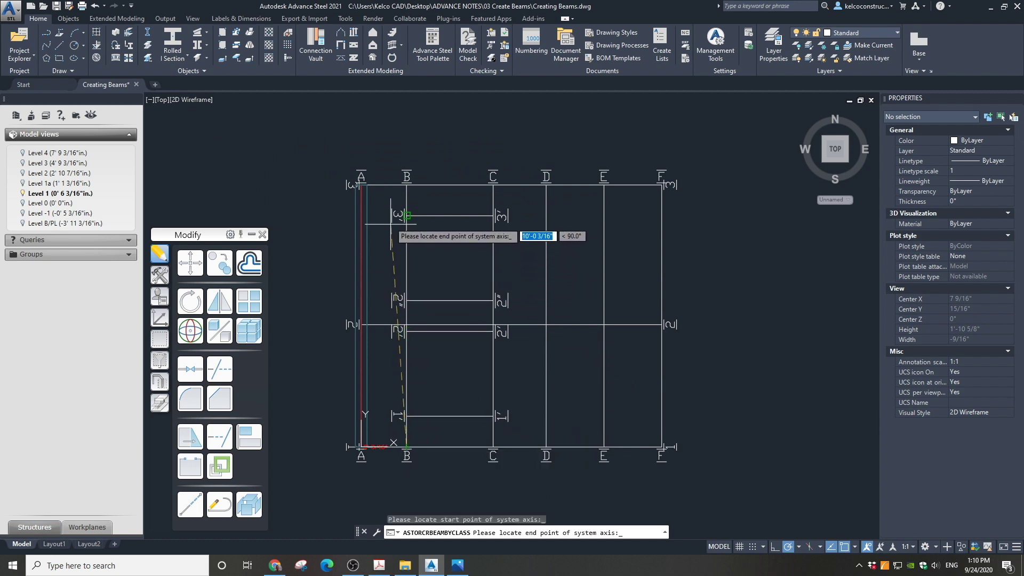
{"action": "scroll", "coordinate": [407, 191], "scroll_direction": "up", "scroll_amount": 4}
{"action": "left_click", "coordinate": [416, 165]}
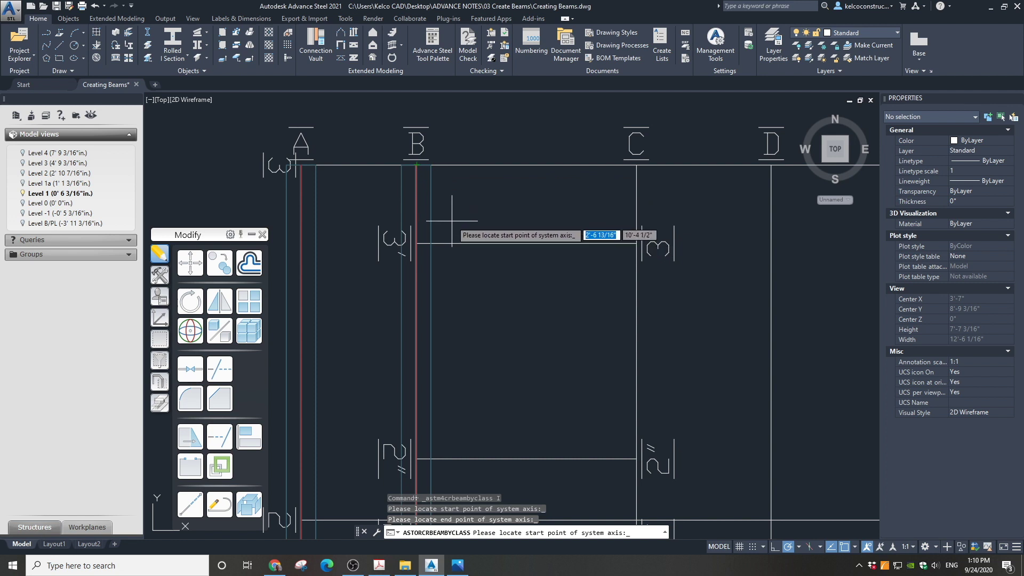
{"action": "key", "text": "Return"}
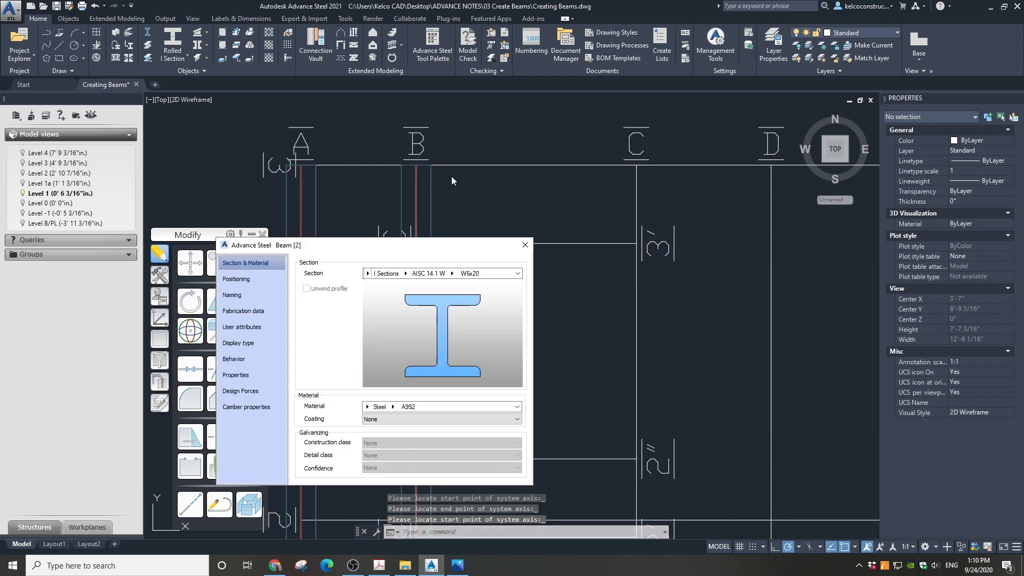
{"action": "left_click", "coordinate": [525, 246]}
Step: Place a W6x20 rolled I-section beam on Level 1 along grid line C from line 1 to line 3
{"action": "scroll", "coordinate": [498, 320], "scroll_direction": "down", "scroll_amount": 2}
{"action": "scroll", "coordinate": [497, 368], "scroll_direction": "up", "scroll_amount": 2}
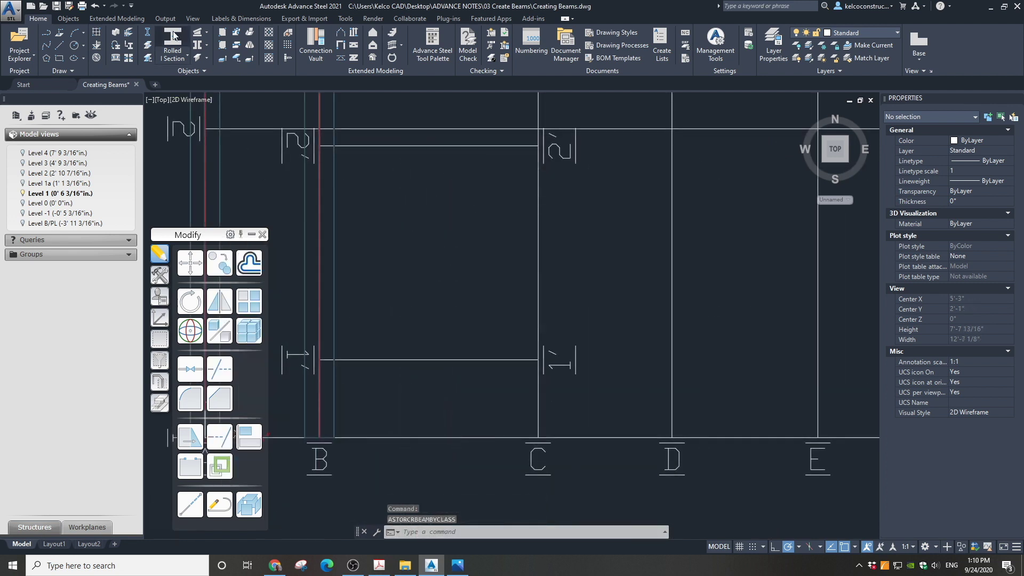
{"action": "left_click", "coordinate": [172, 40]}
{"action": "left_click", "coordinate": [537, 437]}
{"action": "scroll", "coordinate": [539, 436], "scroll_direction": "down", "scroll_amount": 4}
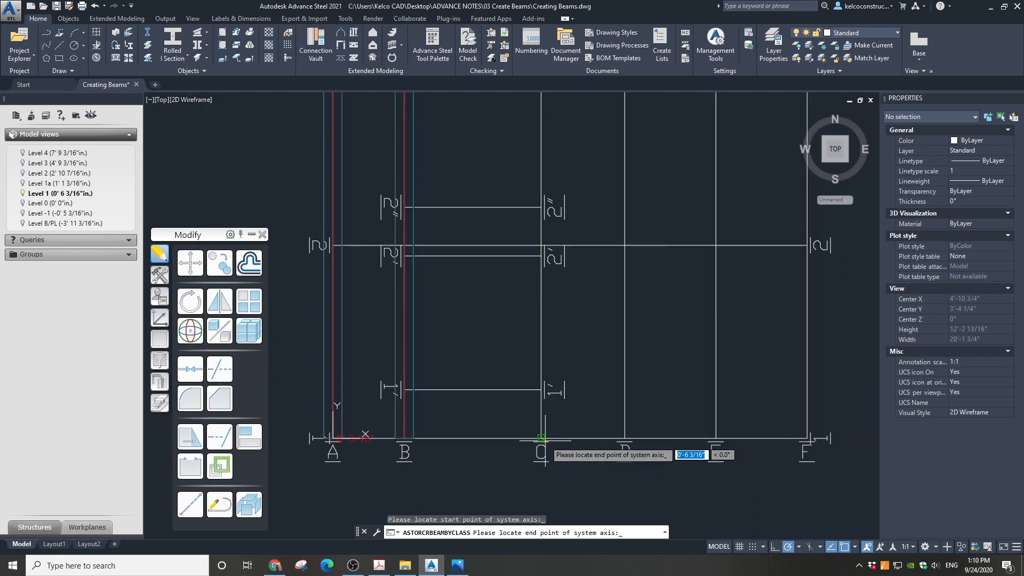
{"action": "scroll", "coordinate": [544, 279], "scroll_direction": "up", "scroll_amount": 5}
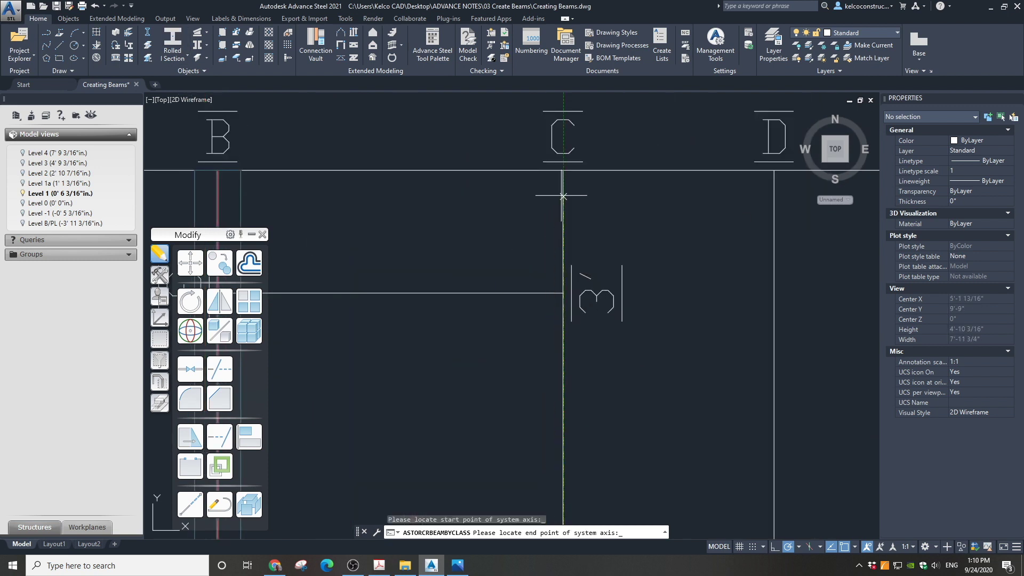
{"action": "left_click", "coordinate": [564, 177]}
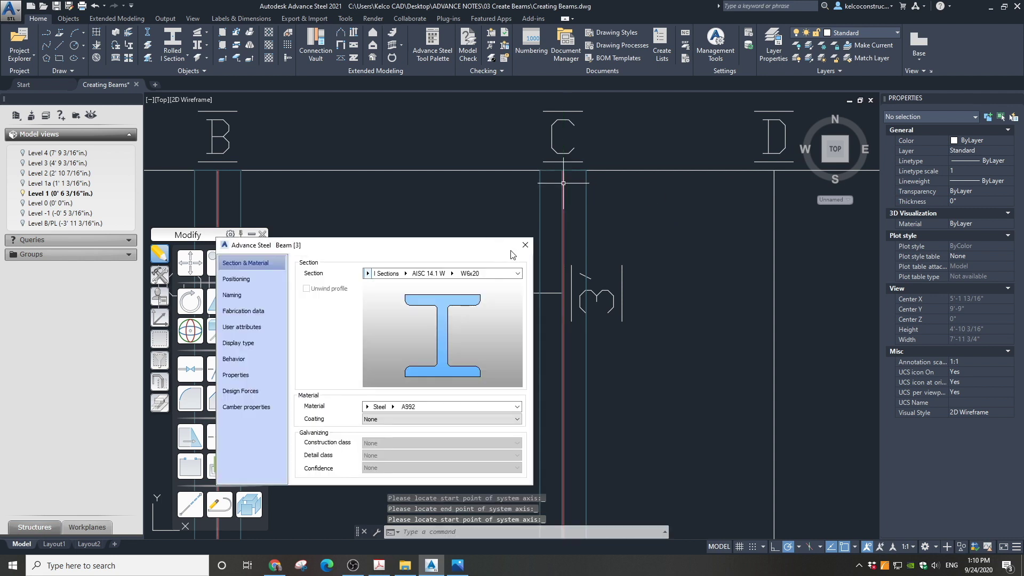
{"action": "left_click", "coordinate": [524, 244]}
{"action": "scroll", "coordinate": [530, 230], "scroll_direction": "down", "scroll_amount": 5}
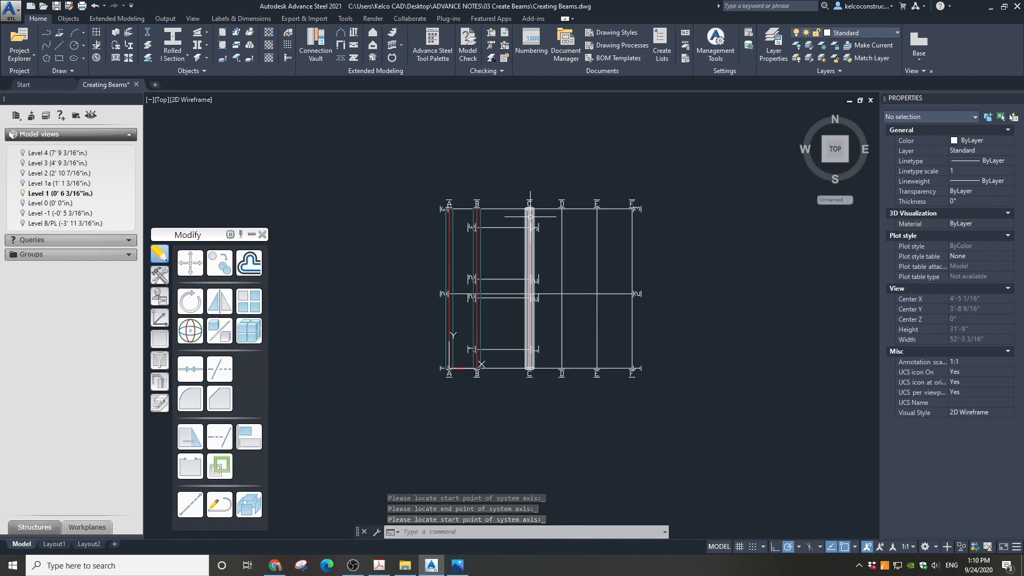
Step: Activate the Level 0 model view and place a rolled I-section beam along grid line 1 from line A to line F
{"action": "double_click", "coordinate": [36, 204]}
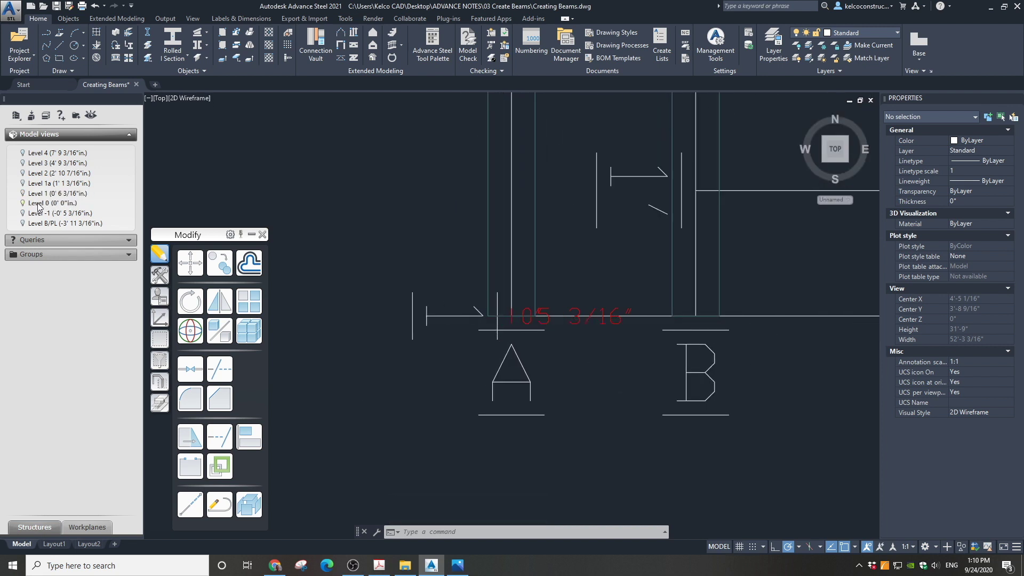
{"action": "left_click", "coordinate": [172, 38]}
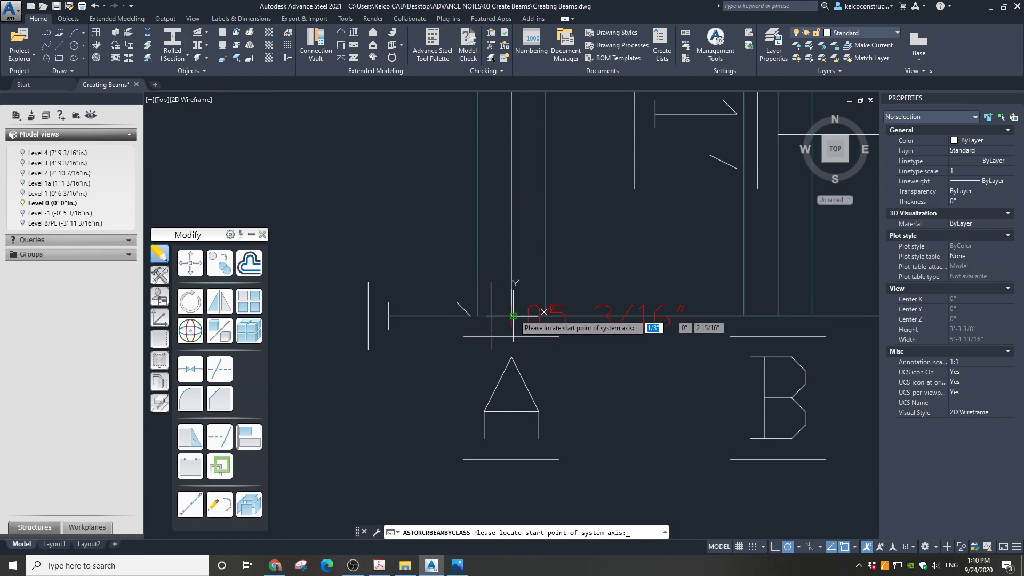
{"action": "scroll", "coordinate": [511, 314], "scroll_direction": "up", "scroll_amount": 5}
{"action": "scroll", "coordinate": [511, 315], "scroll_direction": "up", "scroll_amount": 10}
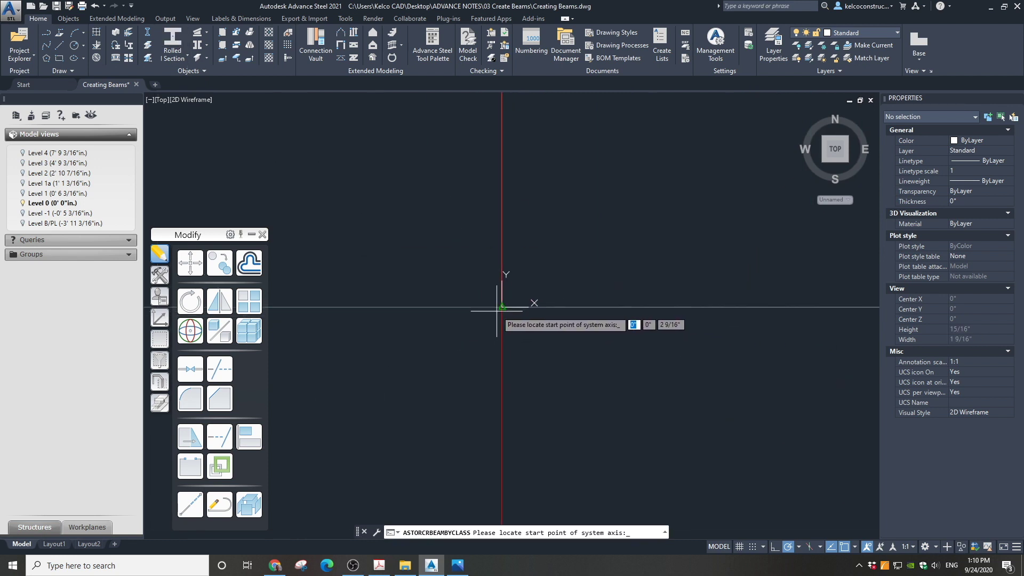
{"action": "left_click", "coordinate": [502, 306]}
{"action": "scroll", "coordinate": [468, 326], "scroll_direction": "down", "scroll_amount": 6}
{"action": "scroll", "coordinate": [467, 320], "scroll_direction": "down", "scroll_amount": 15}
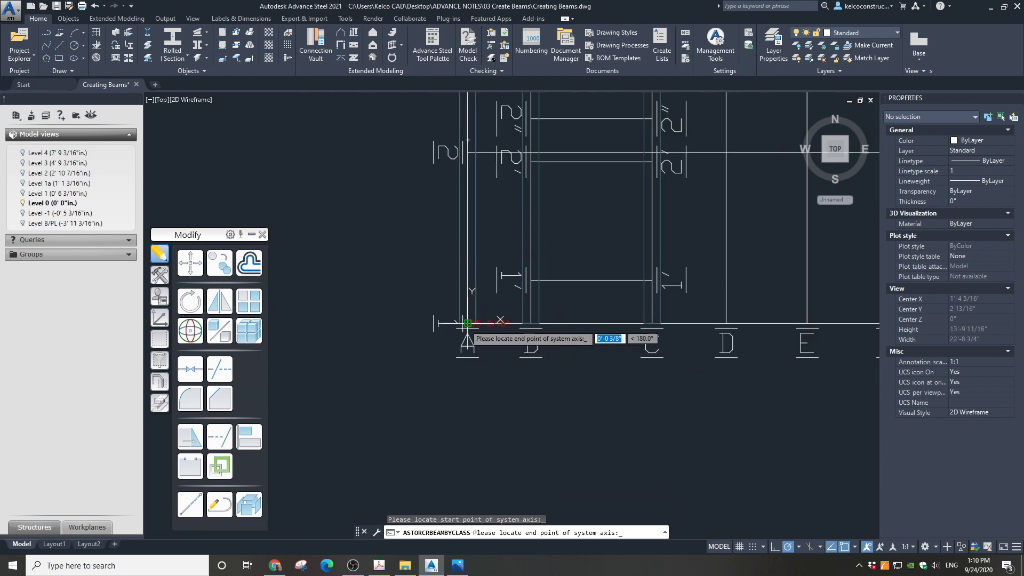
{"action": "scroll", "coordinate": [661, 336], "scroll_direction": "up", "scroll_amount": 15}
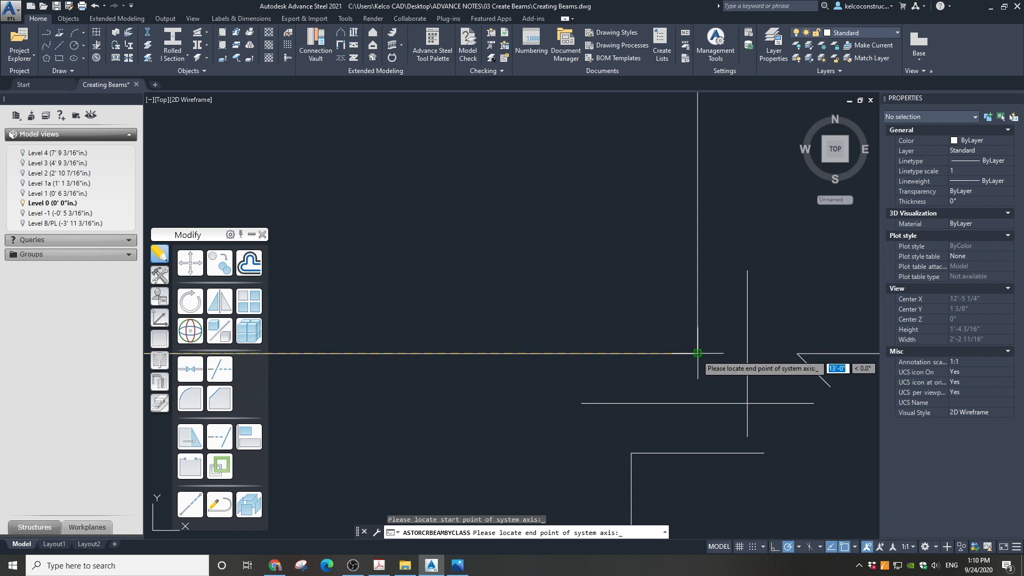
{"action": "left_click", "coordinate": [697, 353]}
{"action": "scroll", "coordinate": [695, 347], "scroll_direction": "down", "scroll_amount": 13}
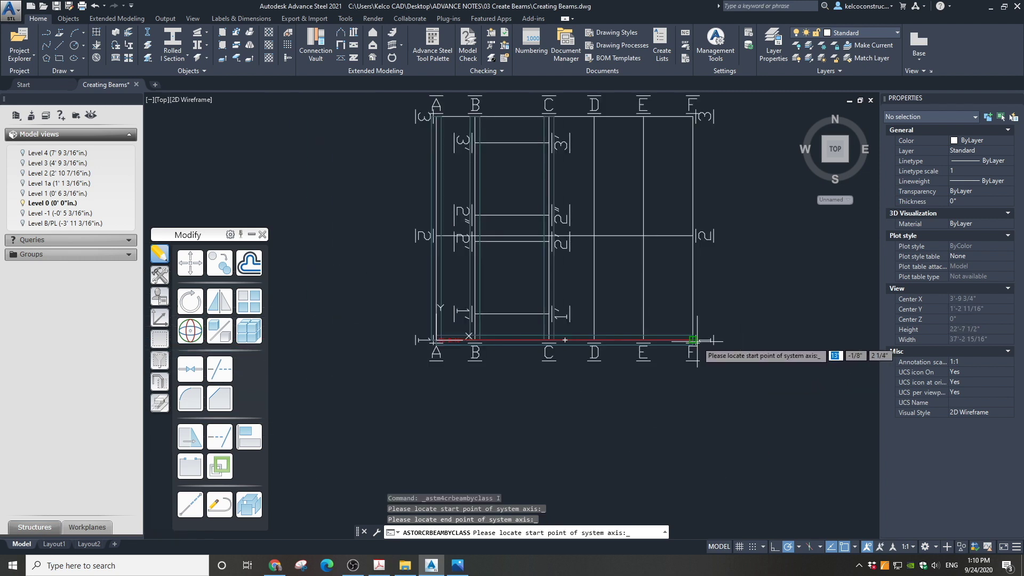
Step: Set the section of the beam on grid line 1 to AISC 14.1 W, W5x19
{"action": "key", "text": "Return"}
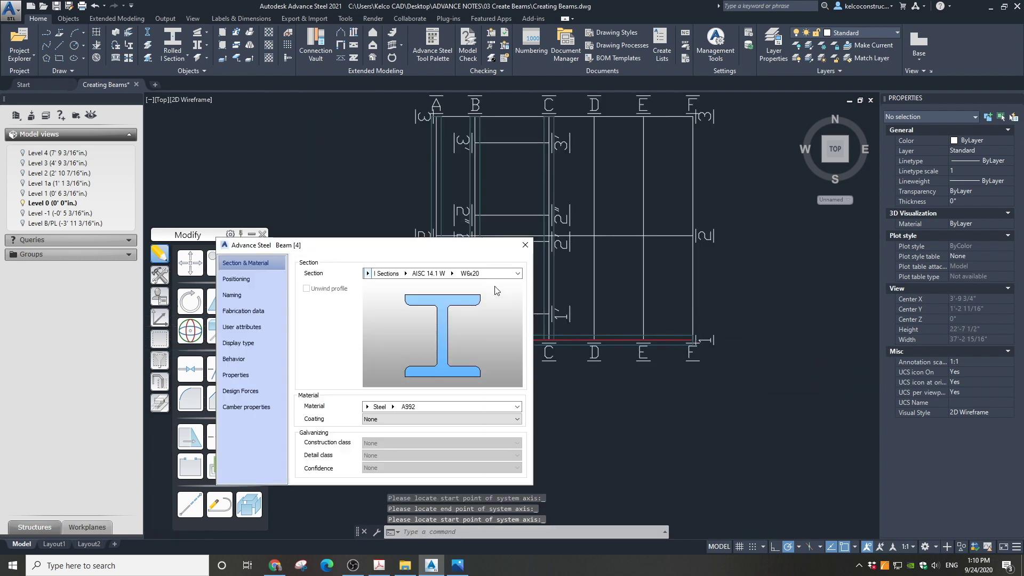
{"action": "left_click", "coordinate": [452, 273]}
{"action": "left_click", "coordinate": [467, 287]}
{"action": "left_click", "coordinate": [452, 273]}
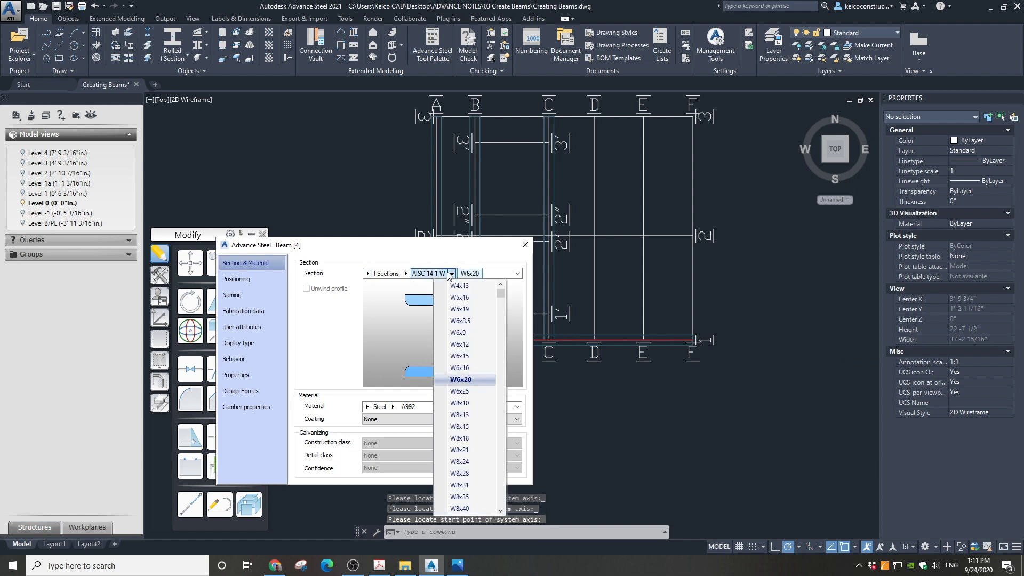
{"action": "left_click", "coordinate": [469, 309]}
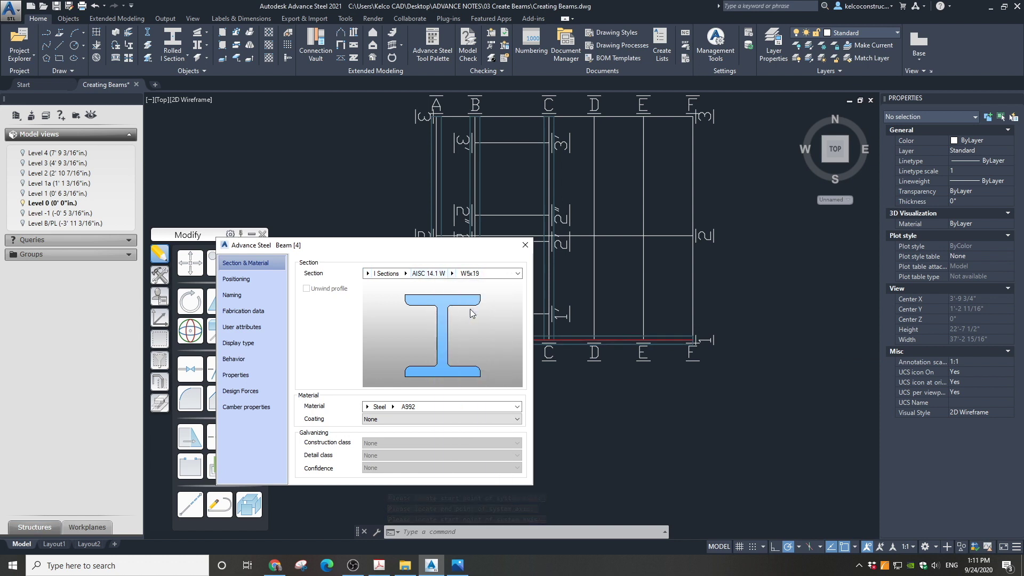
{"action": "left_click", "coordinate": [525, 245]}
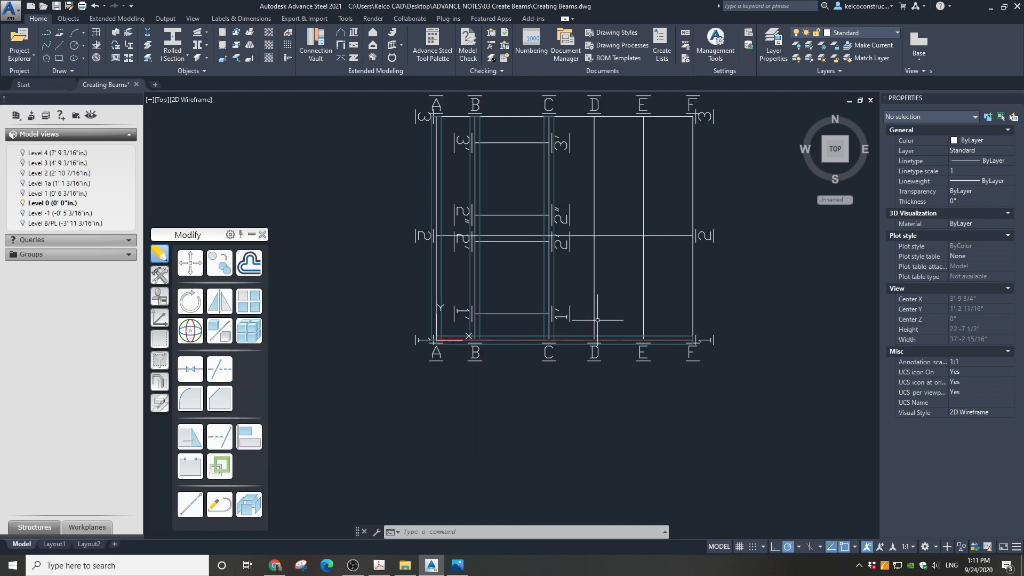
Step: Show the model in southeast isometric with the Conceptual visual style and examine how the beams on lines A and 1 meet
{"action": "left_click", "coordinate": [843, 159]}
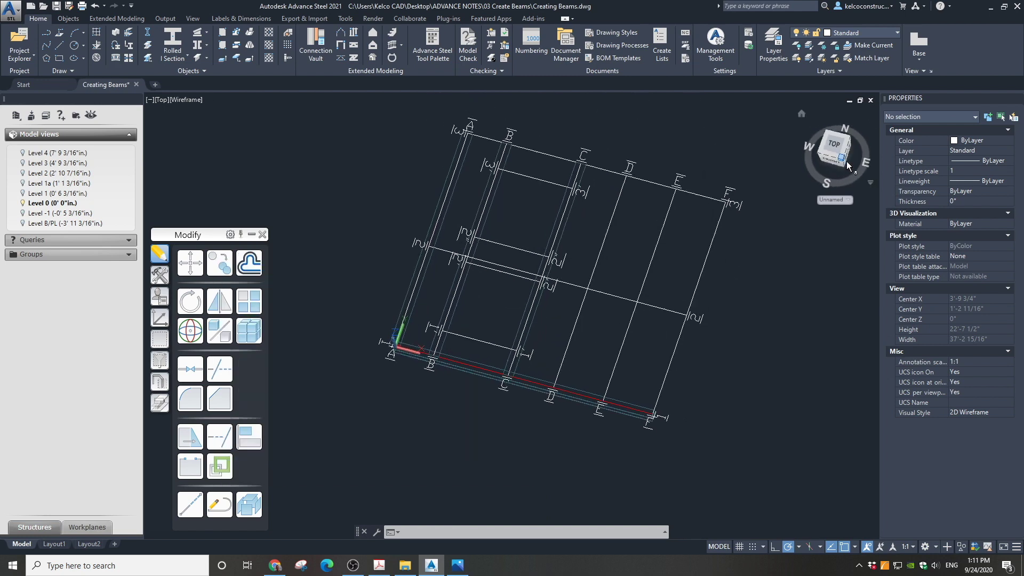
{"action": "scroll", "coordinate": [308, 317], "scroll_direction": "up", "scroll_amount": 12}
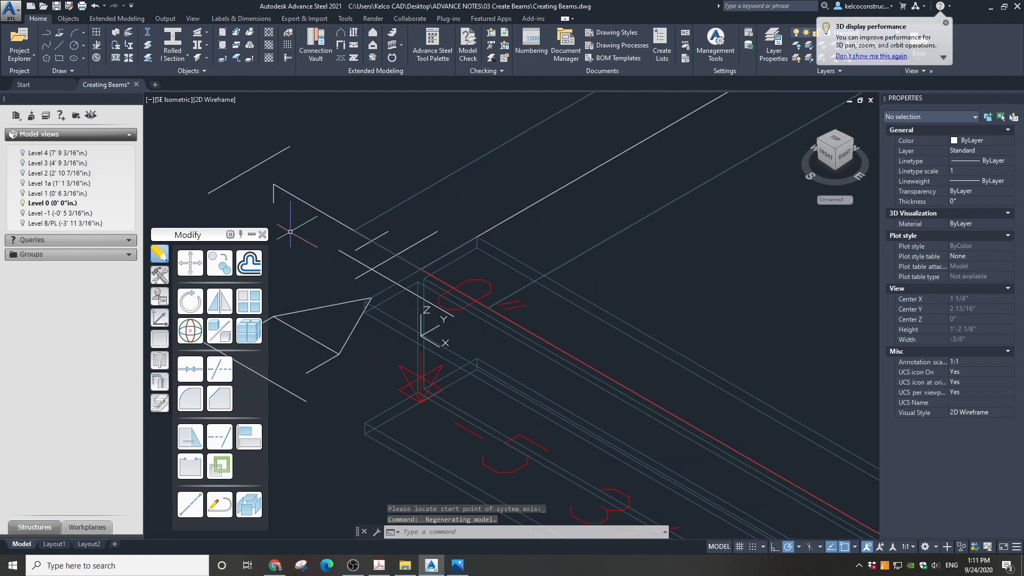
{"action": "left_click", "coordinate": [213, 100]}
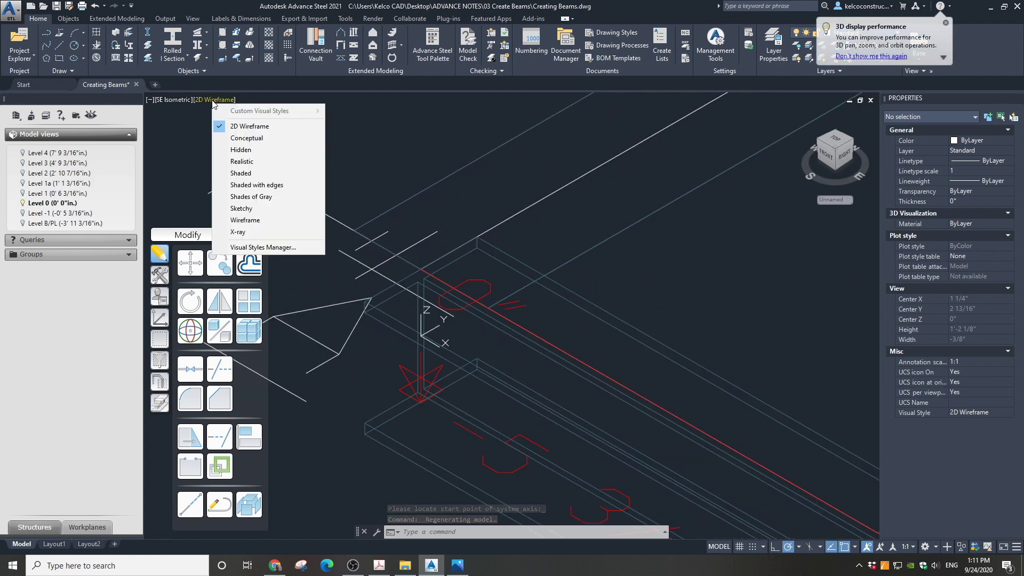
{"action": "left_click", "coordinate": [242, 138]}
{"action": "left_click", "coordinate": [513, 314]}
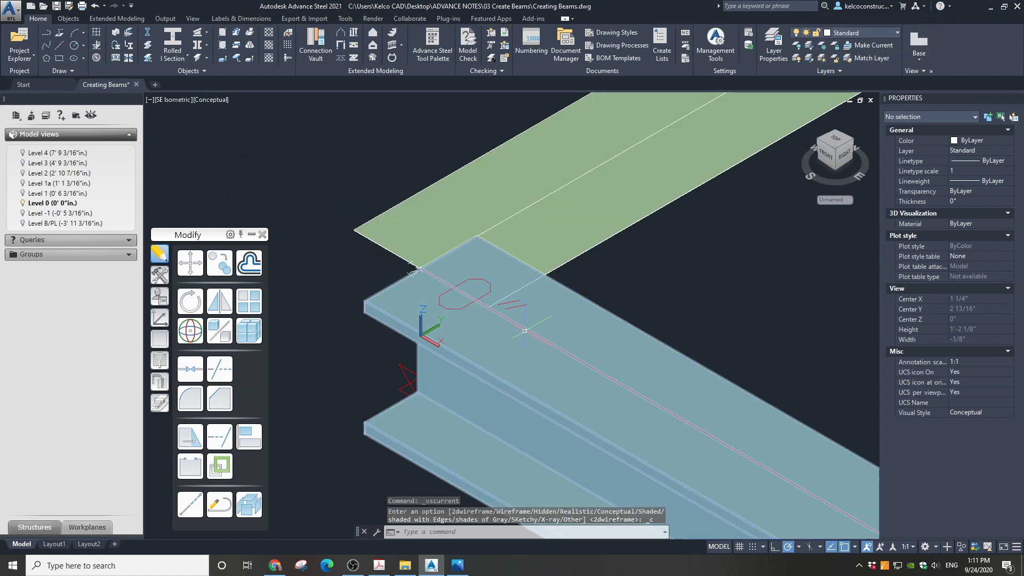
{"action": "left_click", "coordinate": [488, 229]}
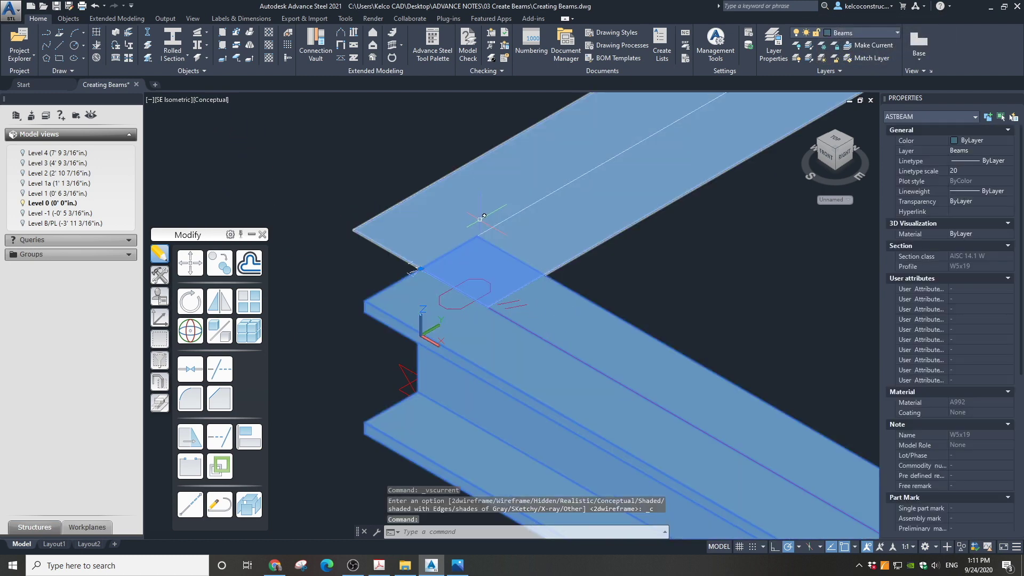
{"action": "key", "text": "Escape"}
{"action": "key", "text": "Escape"}
{"action": "key", "text": "Escape"}
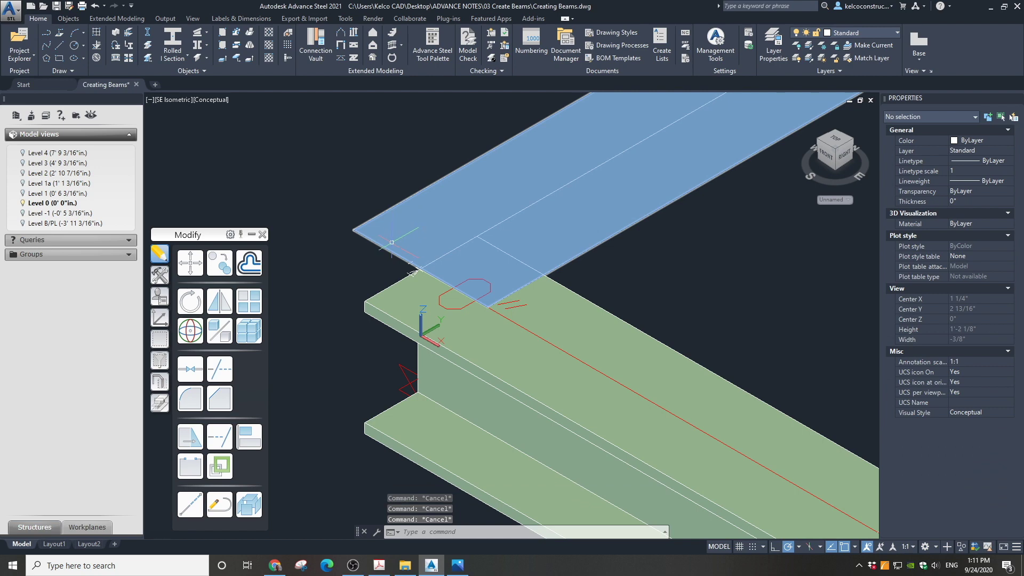
{"action": "scroll", "coordinate": [378, 243], "scroll_direction": "down", "scroll_amount": 4}
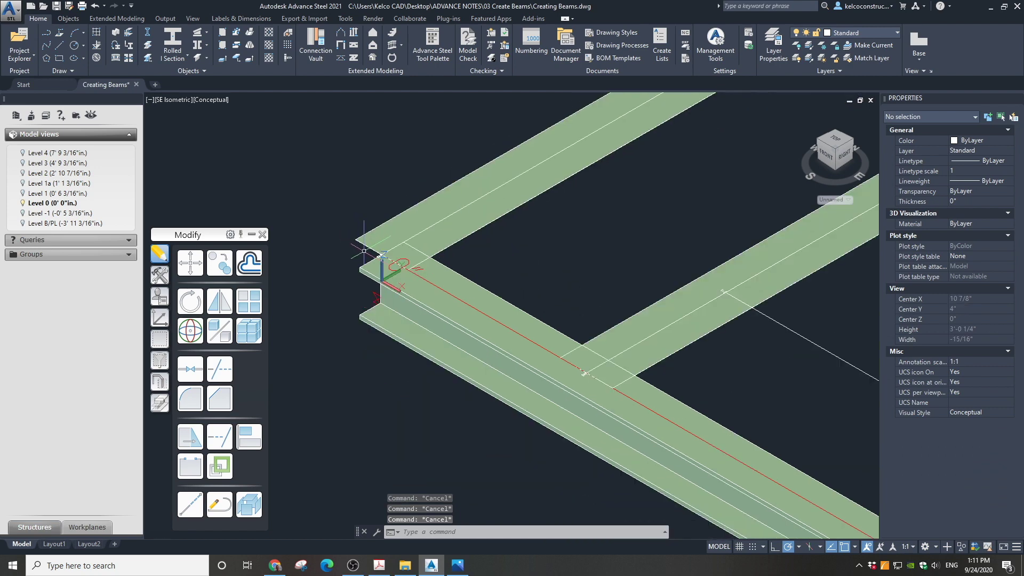
{"action": "scroll", "coordinate": [345, 250], "scroll_direction": "down", "scroll_amount": 3}
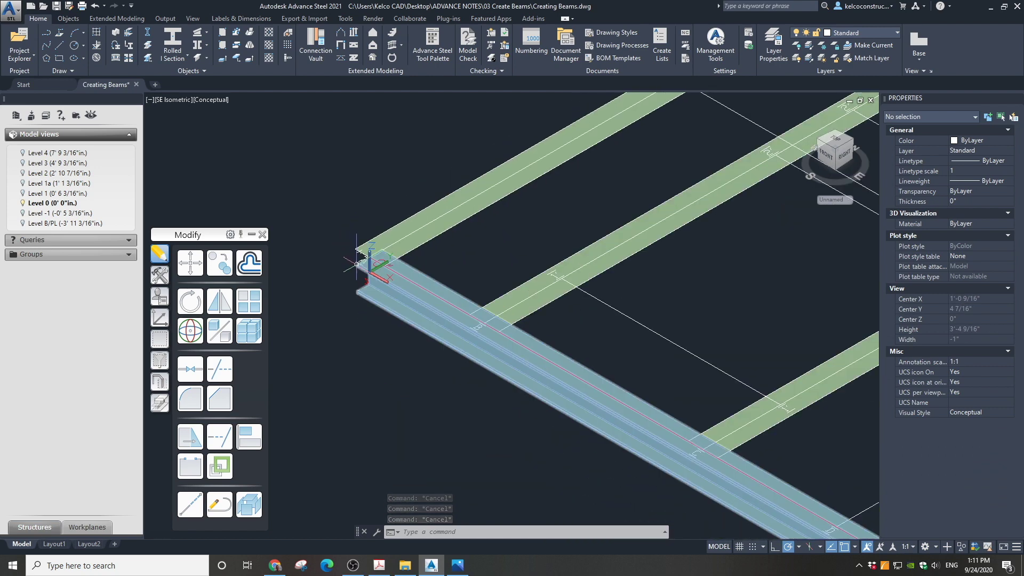
Step: Activate the Level 0 model view and place a rolled I-section beam along grid line 2 from line A to line F
{"action": "double_click", "coordinate": [62, 205]}
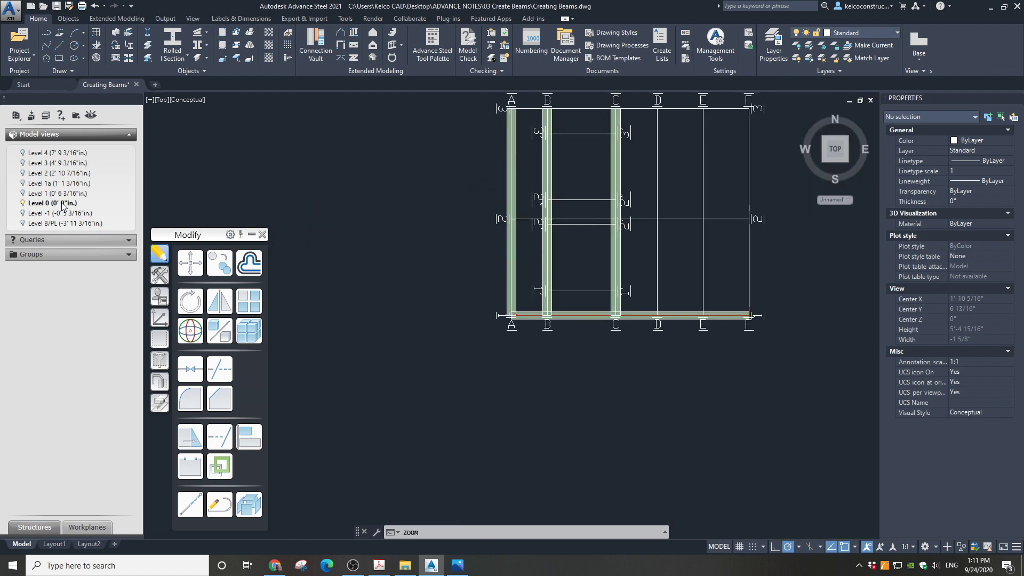
{"action": "left_click", "coordinate": [177, 36]}
{"action": "scroll", "coordinate": [421, 326], "scroll_direction": "down", "scroll_amount": 5}
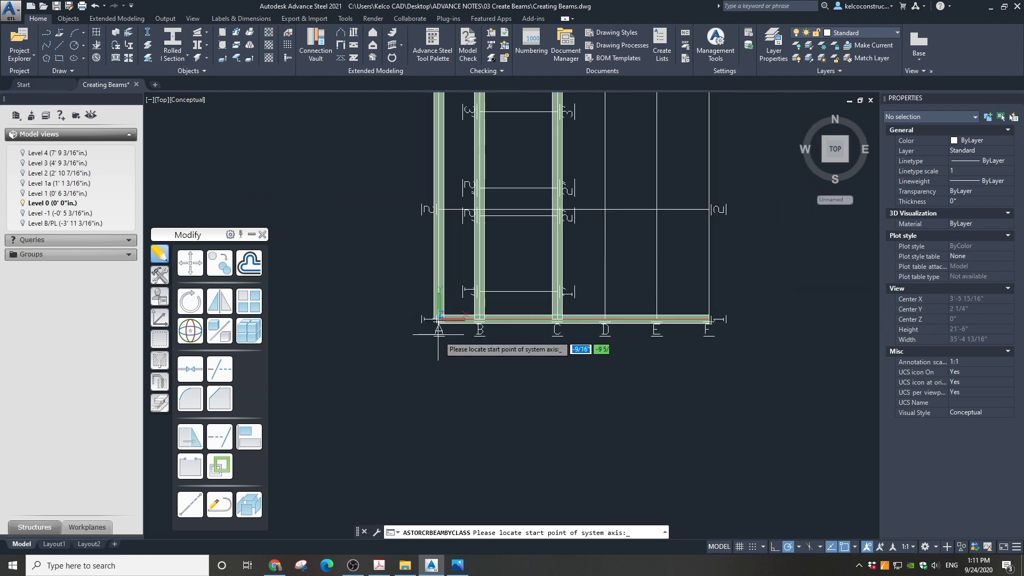
{"action": "scroll", "coordinate": [438, 216], "scroll_direction": "up", "scroll_amount": 10}
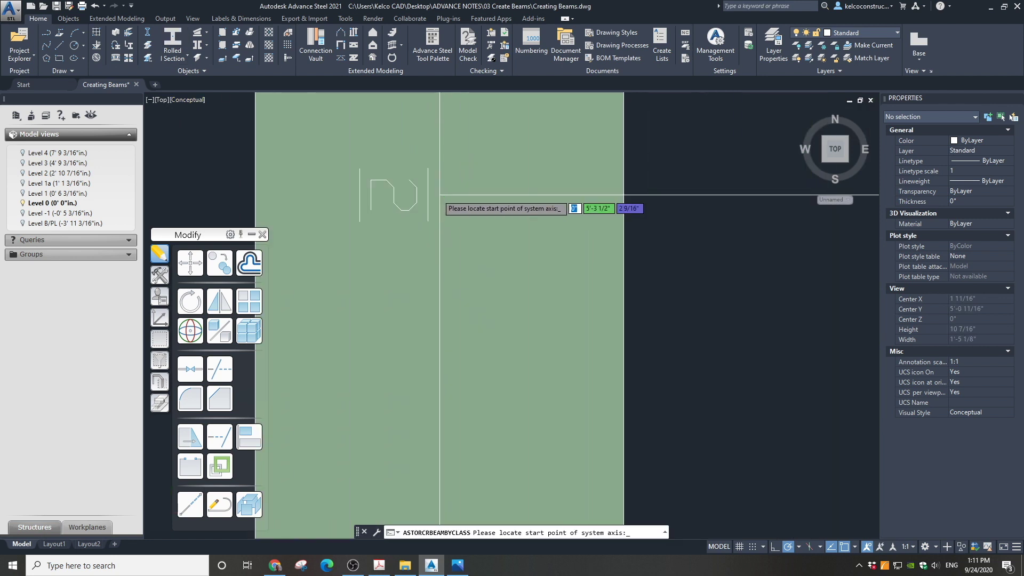
{"action": "left_click", "coordinate": [439, 195]}
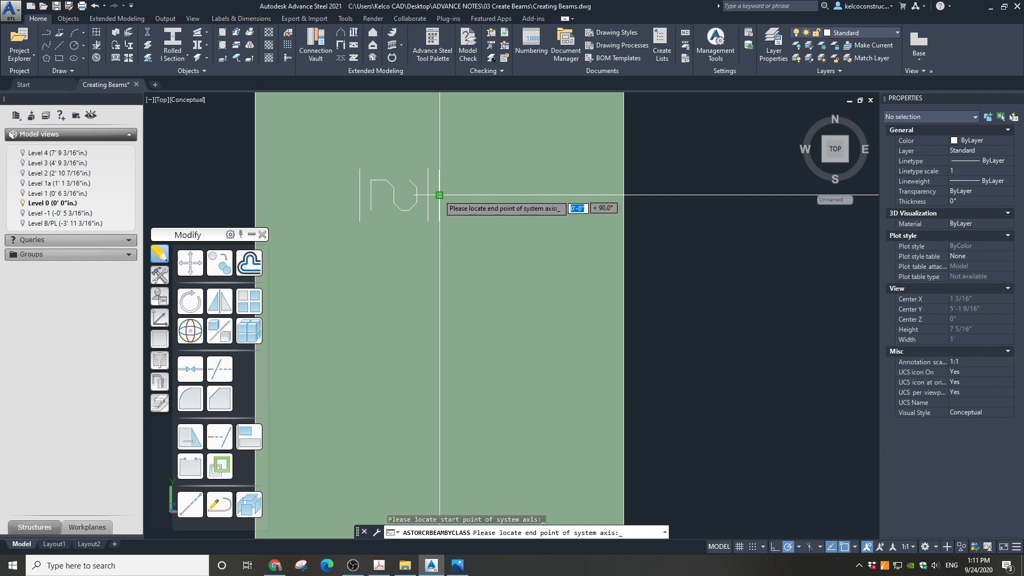
{"action": "scroll", "coordinate": [421, 192], "scroll_direction": "down", "scroll_amount": 10}
{"action": "scroll", "coordinate": [399, 214], "scroll_direction": "down", "scroll_amount": 4}
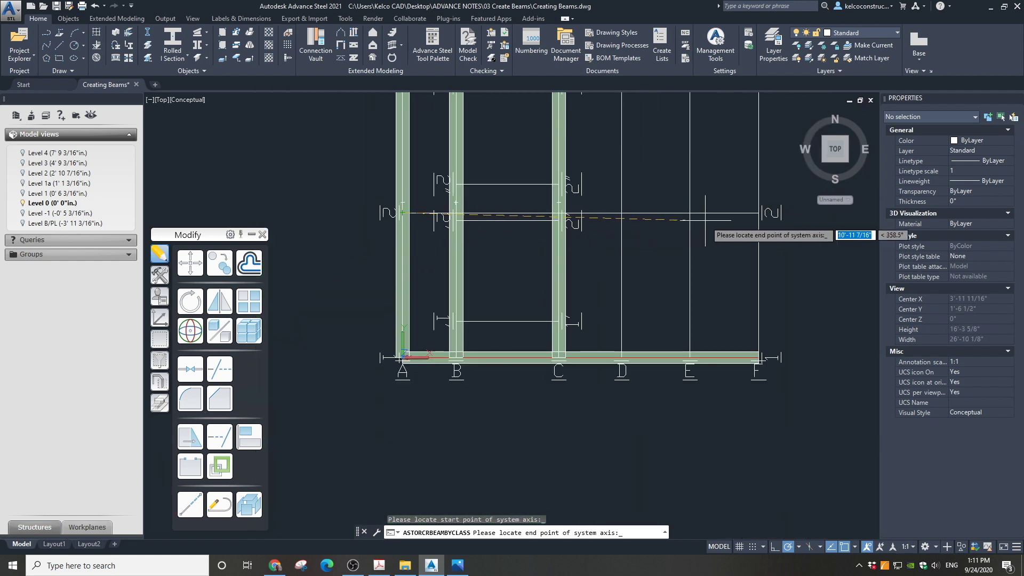
{"action": "left_click", "coordinate": [746, 213]}
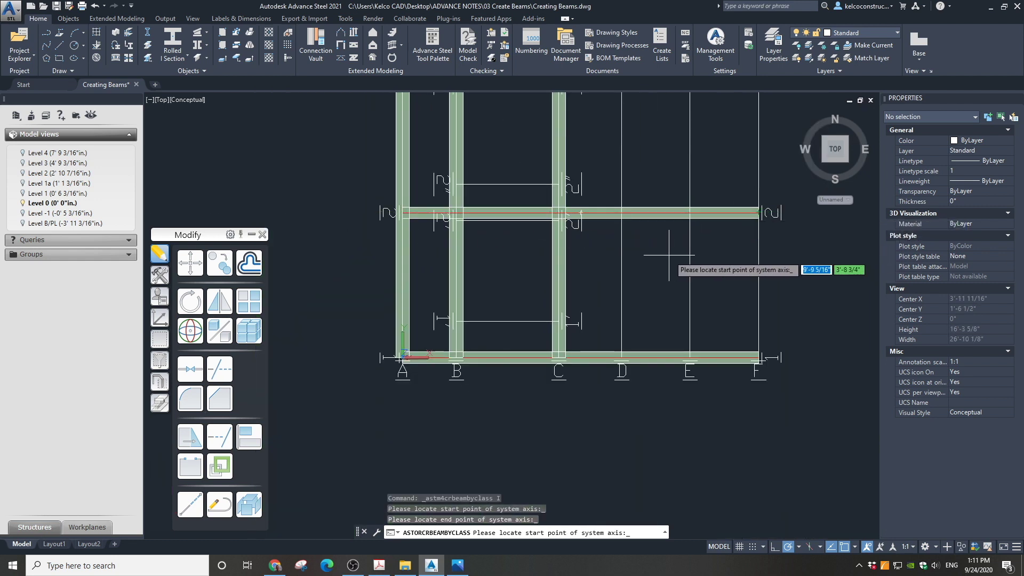
{"action": "scroll", "coordinate": [612, 278], "scroll_direction": "down", "scroll_amount": 2}
{"action": "scroll", "coordinate": [624, 214], "scroll_direction": "down", "scroll_amount": 2}
{"action": "scroll", "coordinate": [493, 213], "scroll_direction": "up", "scroll_amount": 8}
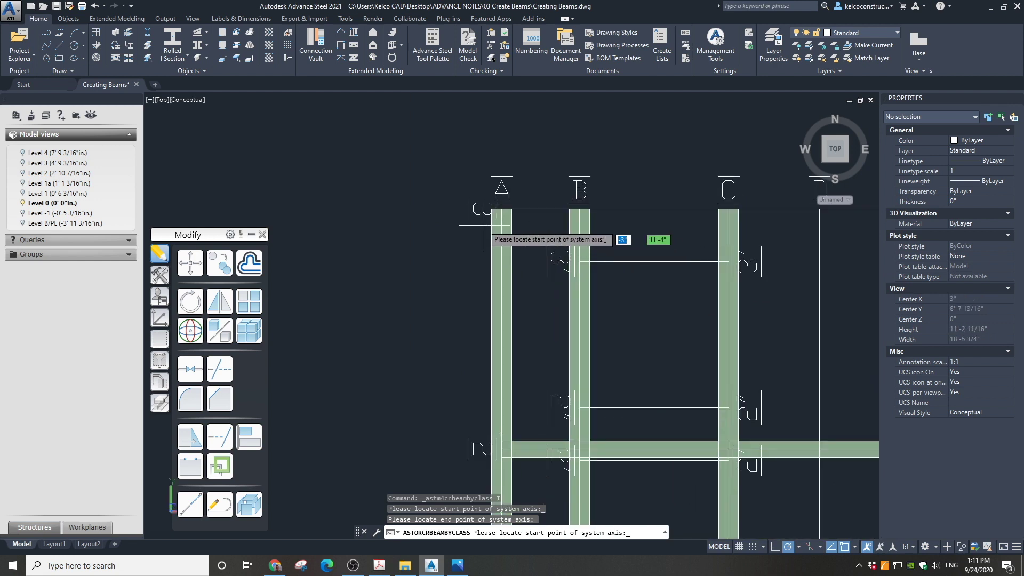
{"action": "scroll", "coordinate": [469, 221], "scroll_direction": "down", "scroll_amount": 4}
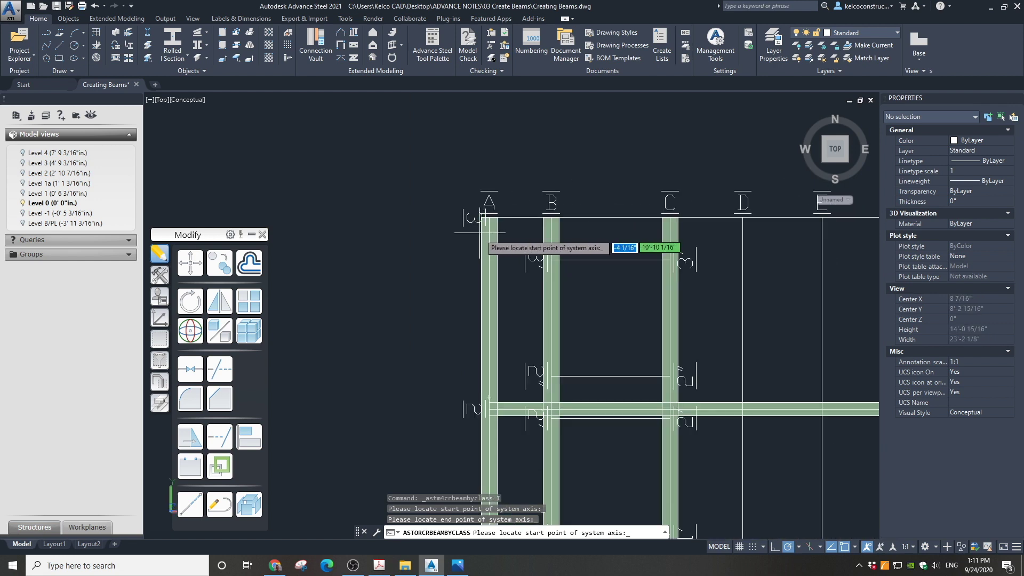
{"action": "key", "text": "Return"}
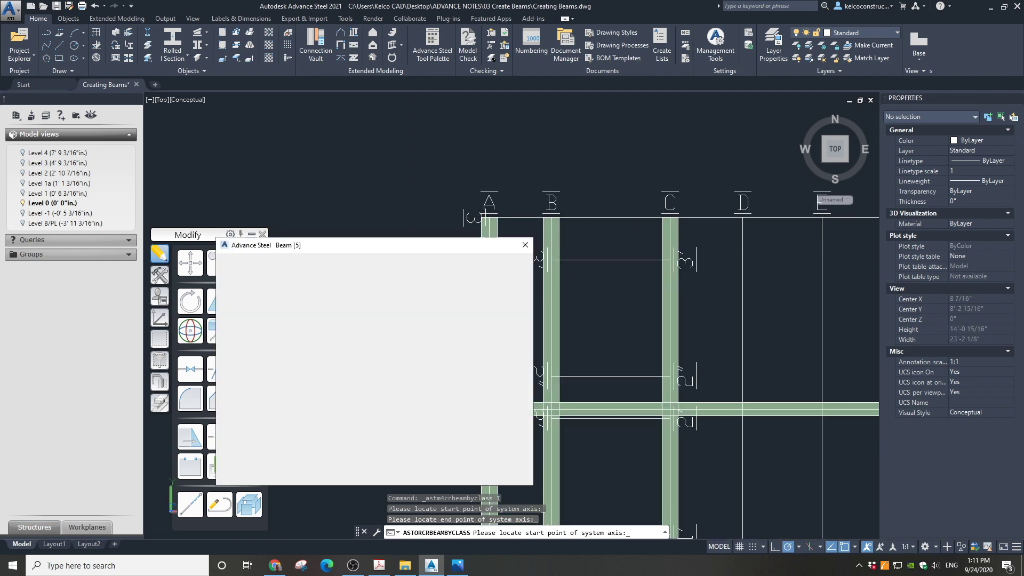
{"action": "left_click", "coordinate": [524, 247]}
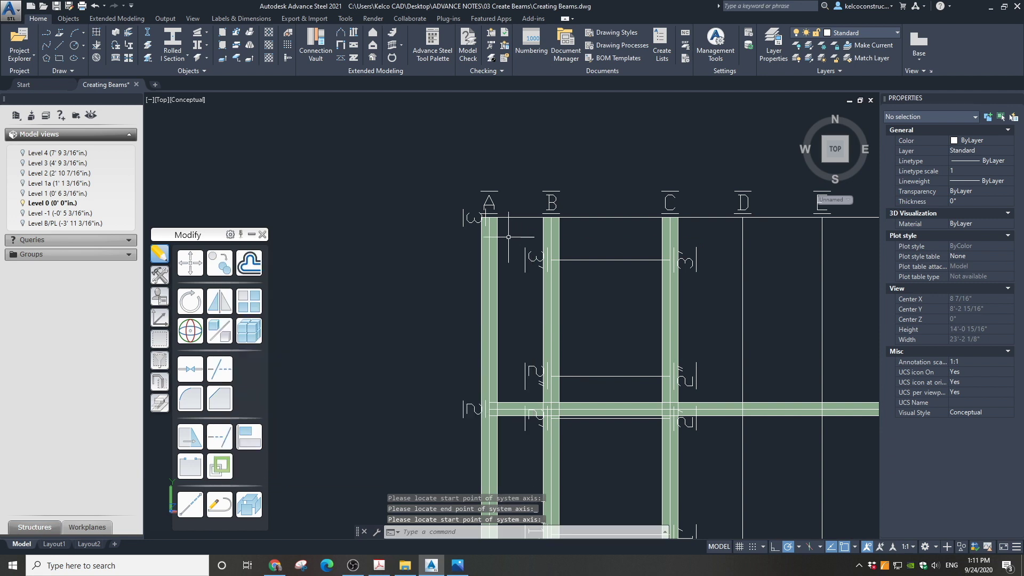
Step: Place a W5x19 rolled I-section beam on Level 0 along grid line 3 from line A to line F and check its section and positioning
{"action": "key", "text": "Return"}
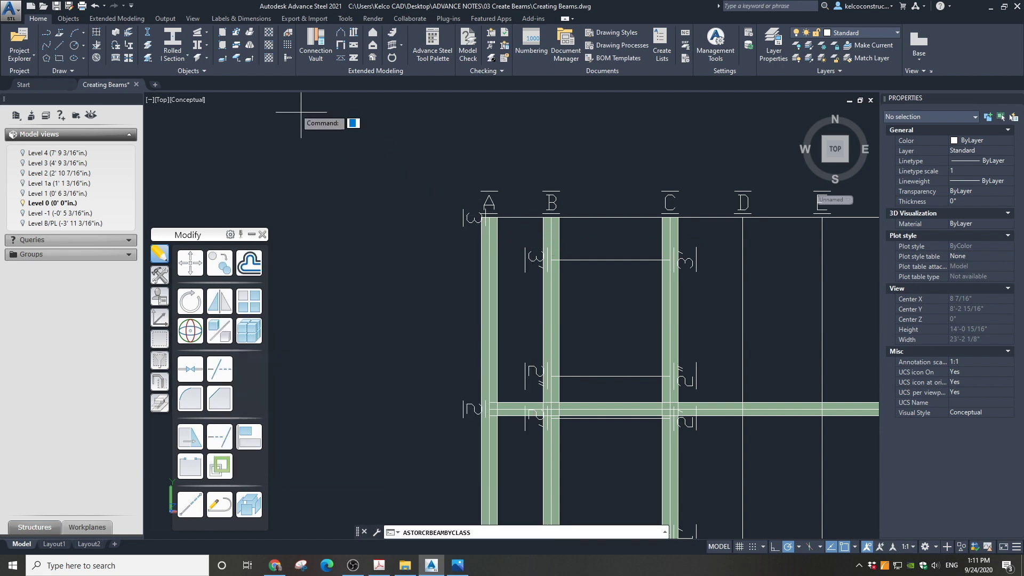
{"action": "left_click", "coordinate": [177, 39]}
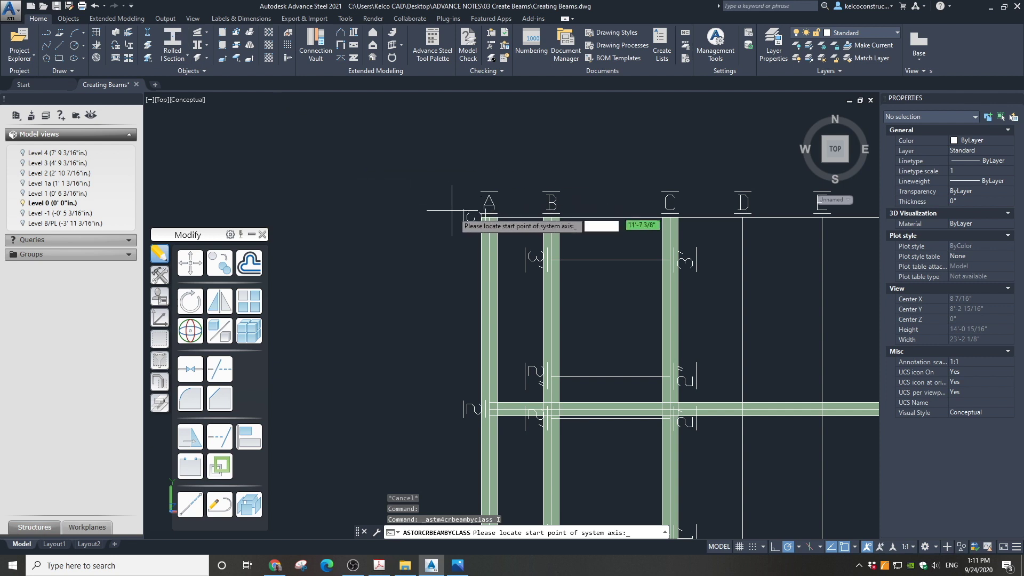
{"action": "scroll", "coordinate": [489, 218], "scroll_direction": "up", "scroll_amount": 15}
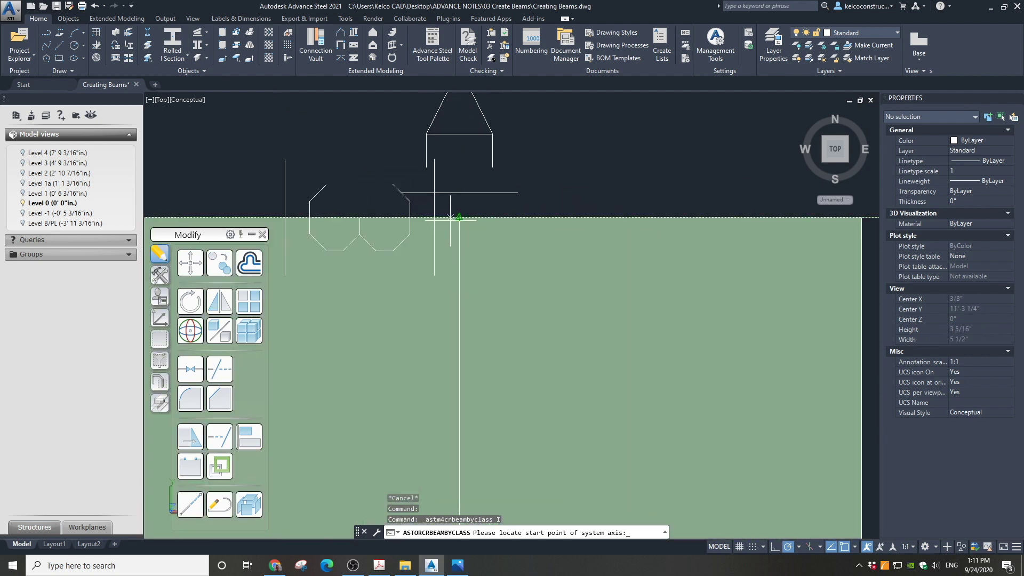
{"action": "left_click", "coordinate": [459, 218]}
{"action": "scroll", "coordinate": [361, 250], "scroll_direction": "down", "scroll_amount": 5}
{"action": "scroll", "coordinate": [361, 251], "scroll_direction": "down", "scroll_amount": 4}
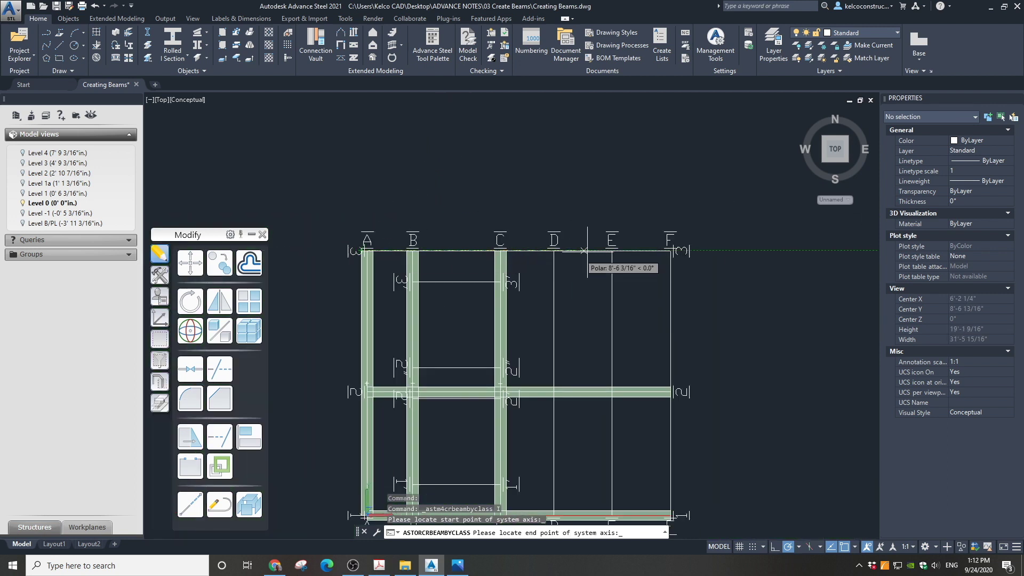
{"action": "scroll", "coordinate": [650, 247], "scroll_direction": "up", "scroll_amount": 4}
{"action": "left_click", "coordinate": [715, 246]}
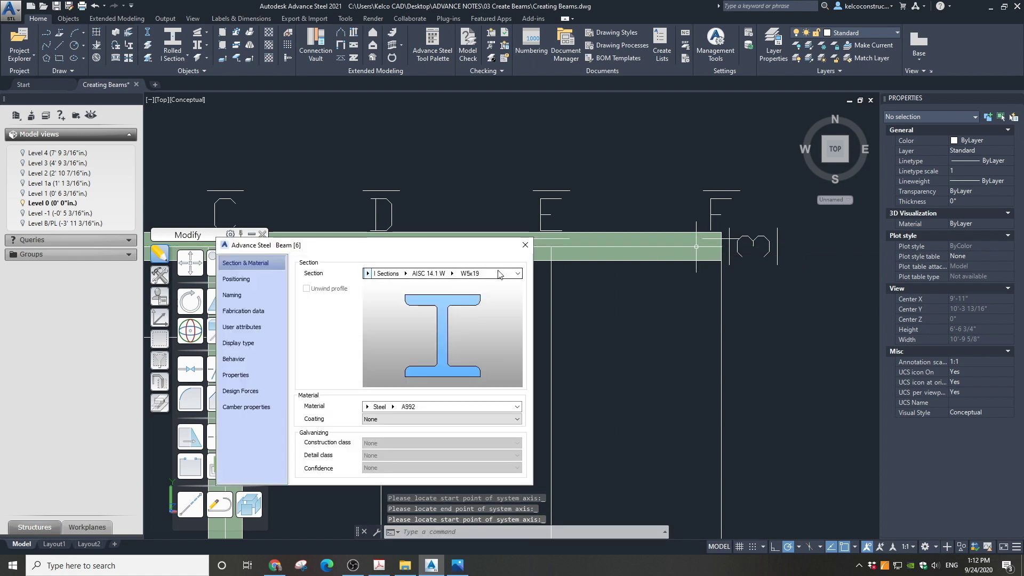
{"action": "left_click", "coordinate": [251, 279]}
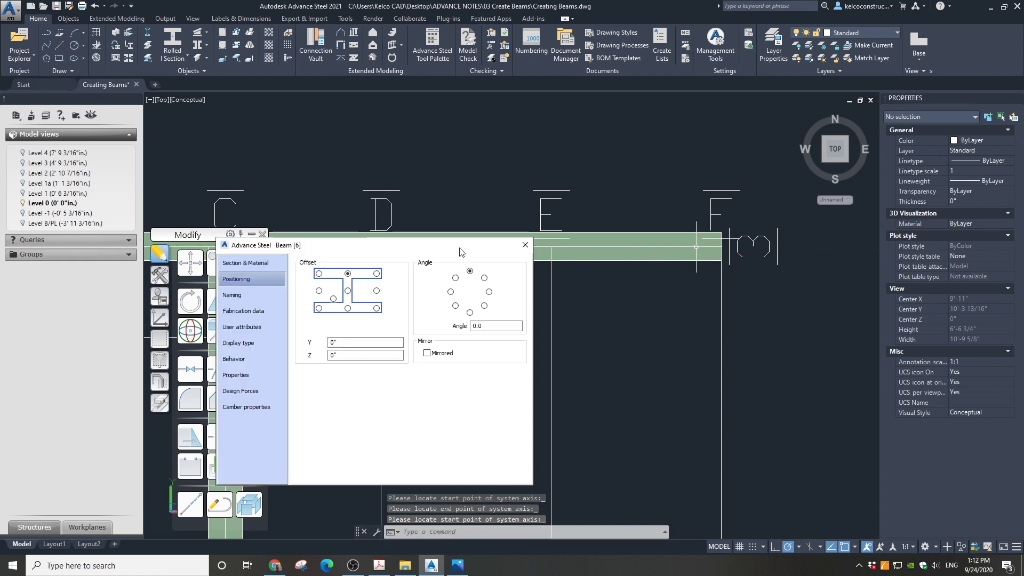
{"action": "left_click", "coordinate": [520, 245]}
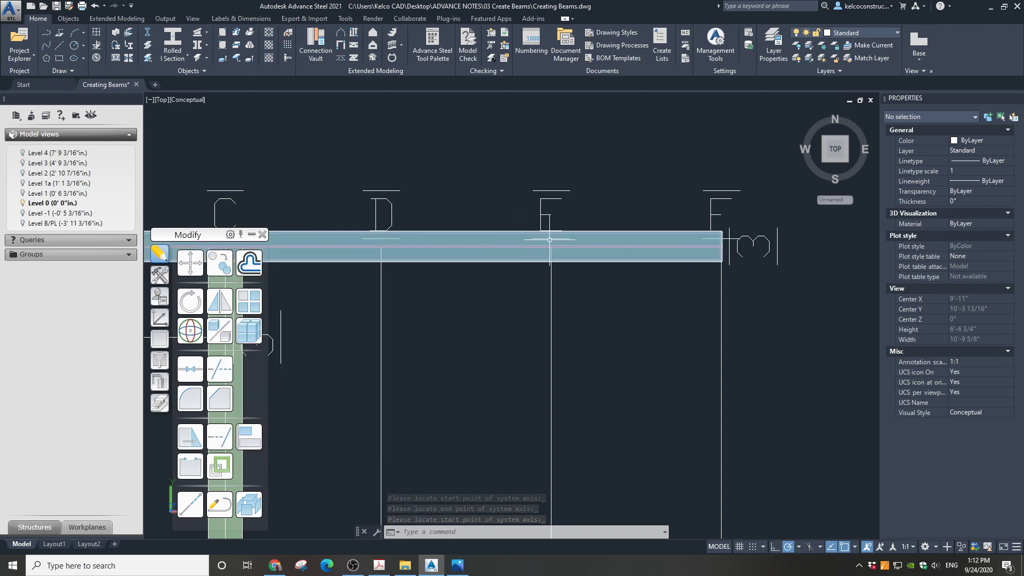
Step: View the beam frame in southeast isometric and turn on the Level 1 model view's visibility to inspect both levels
{"action": "scroll", "coordinate": [413, 173], "scroll_direction": "down", "scroll_amount": 8}
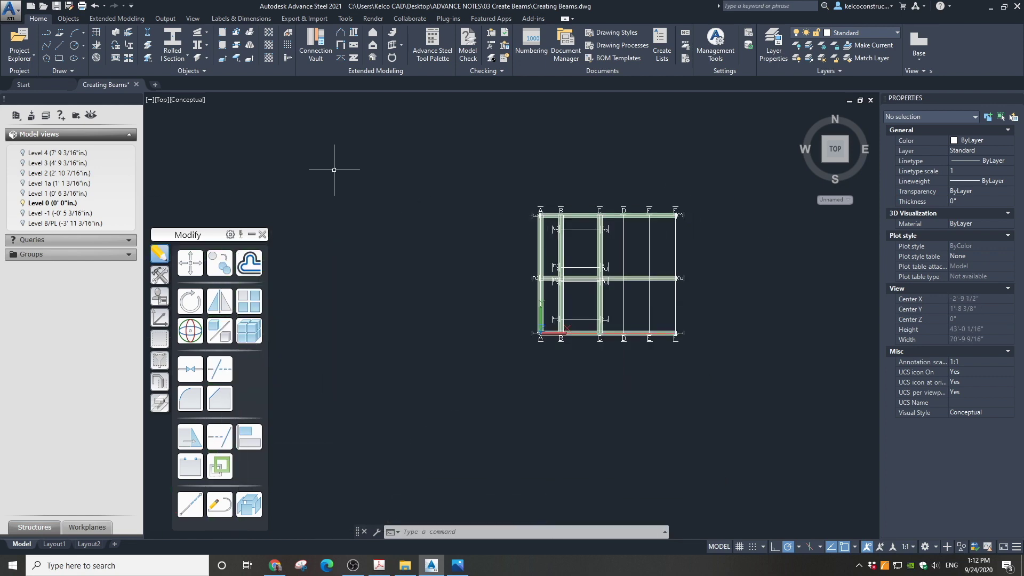
{"action": "left_click", "coordinate": [847, 161]}
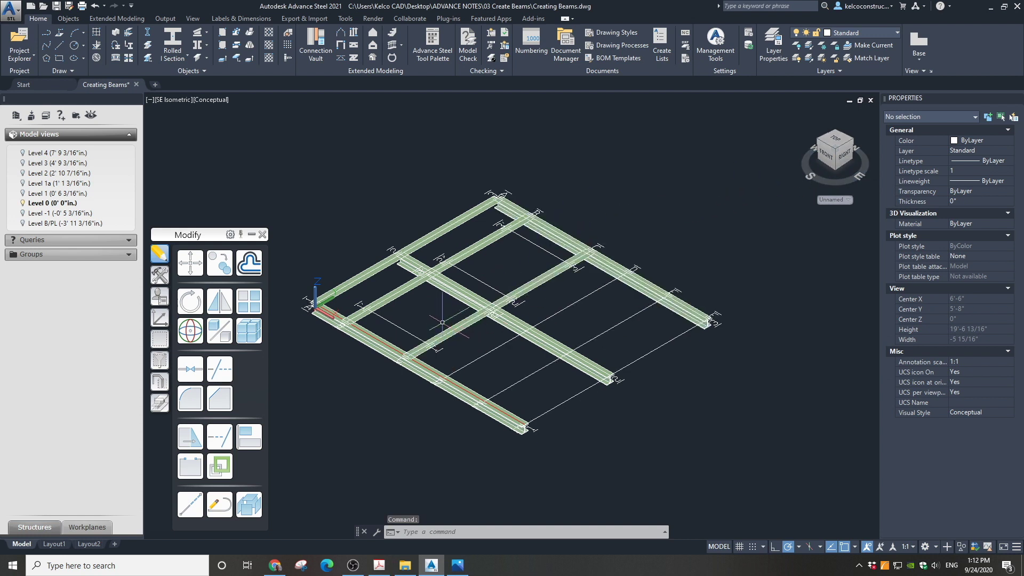
{"action": "left_click", "coordinate": [23, 195]}
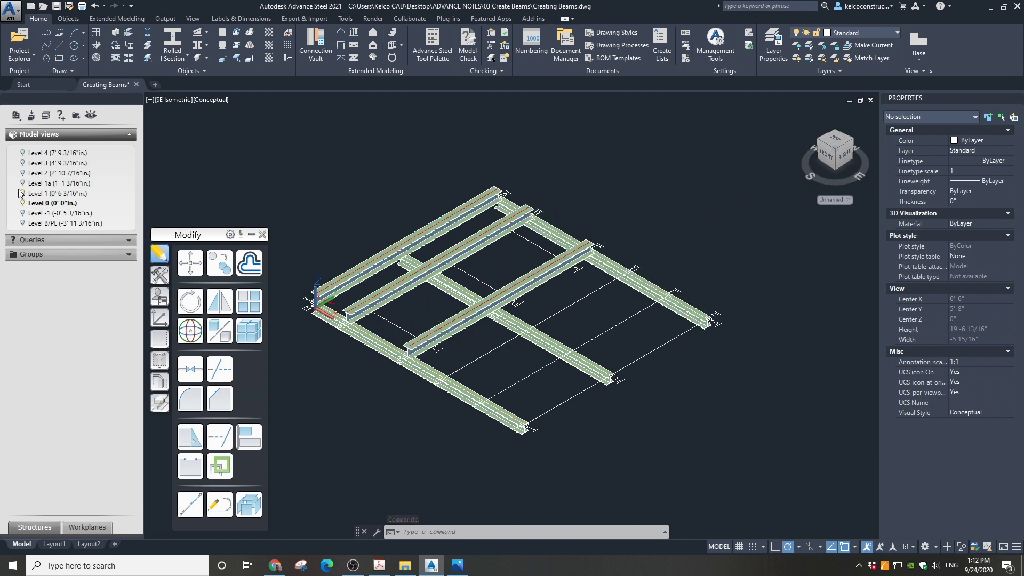
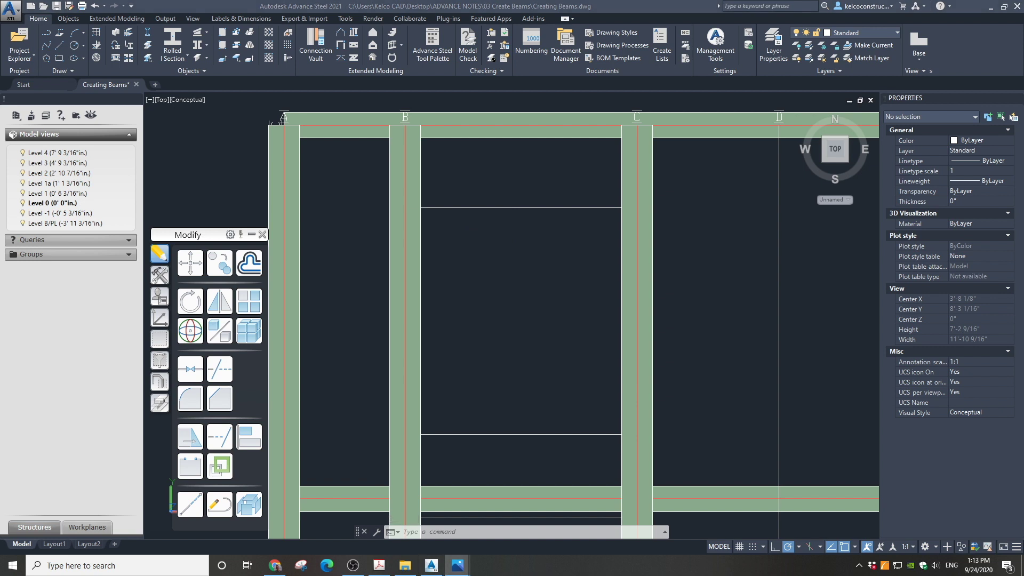
Step: Look at the reference image of the platform and activate the Level 1 model view
{"action": "left_click", "coordinate": [457, 564]}
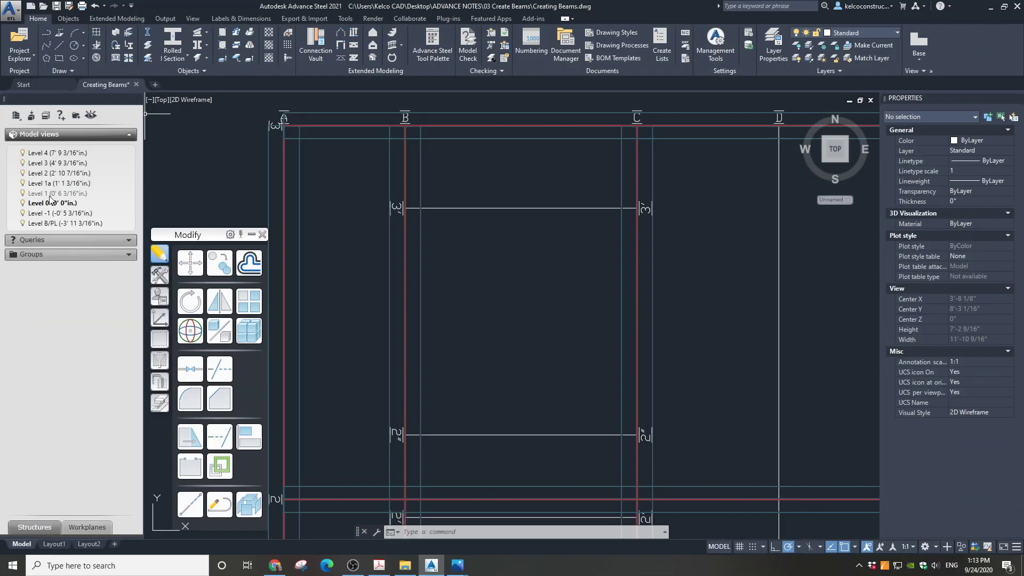
{"action": "double_click", "coordinate": [37, 194]}
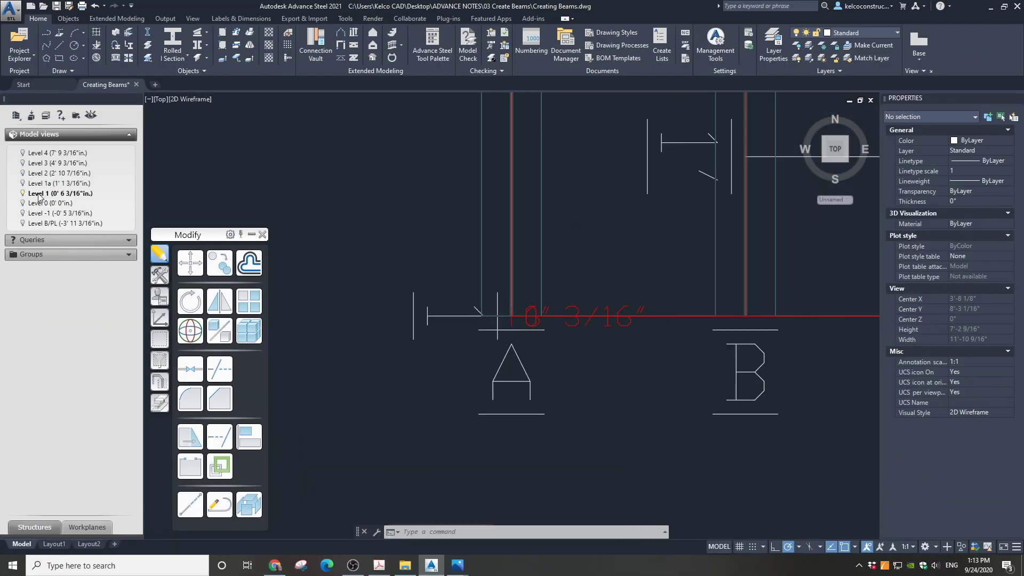
{"action": "scroll", "coordinate": [445, 397], "scroll_direction": "down", "scroll_amount": 8}
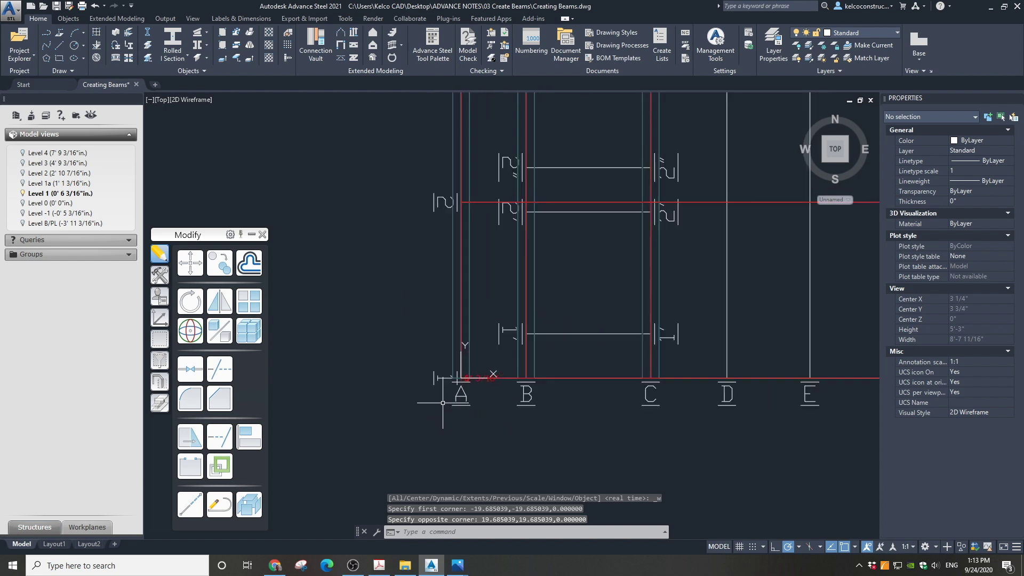
{"action": "scroll", "coordinate": [499, 178], "scroll_direction": "up", "scroll_amount": 4}
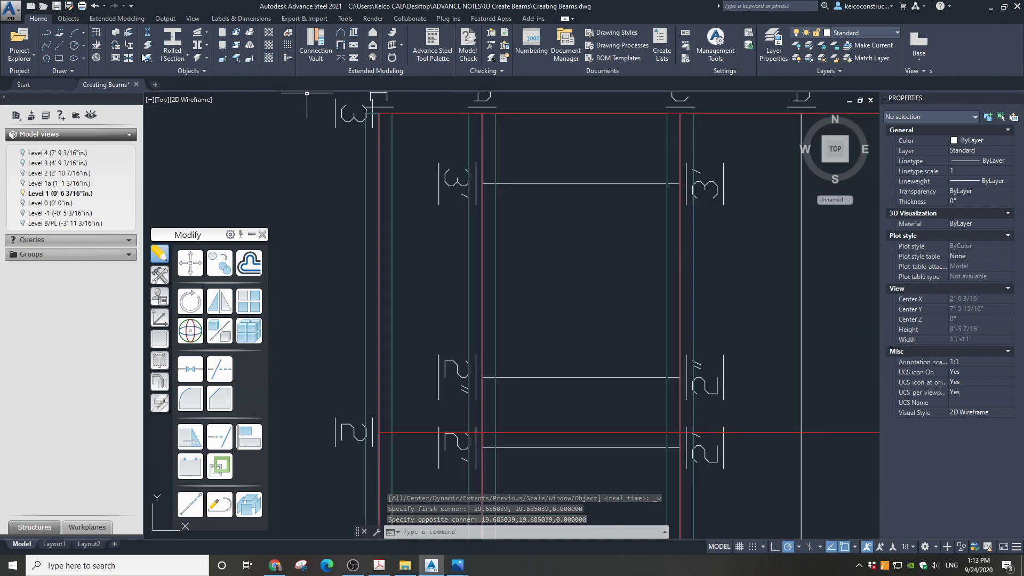
Step: Place a rolled I-section beam on Level 1 along grid line 3' from line B to line C
{"action": "left_click", "coordinate": [172, 38]}
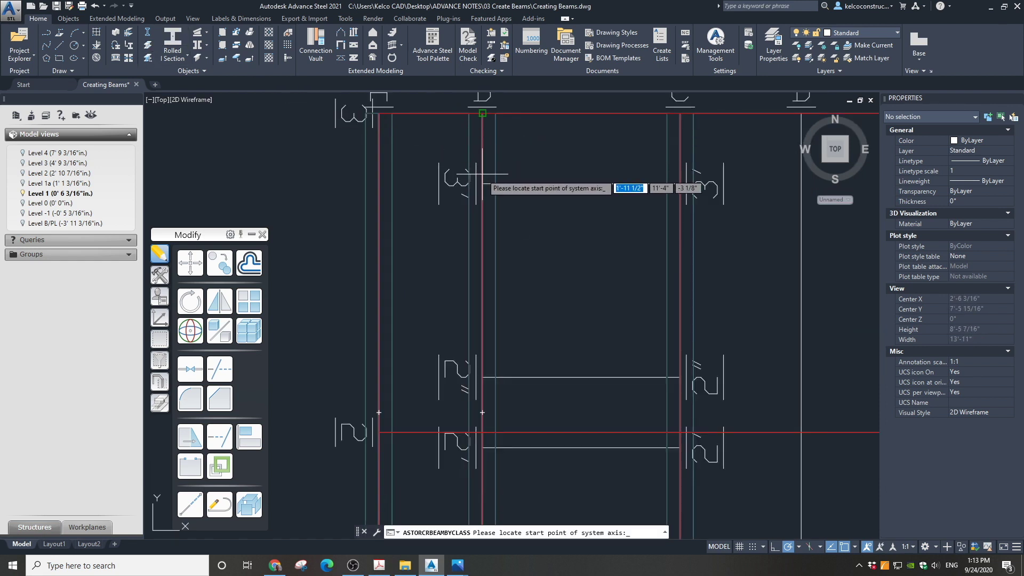
{"action": "scroll", "coordinate": [470, 192], "scroll_direction": "up", "scroll_amount": 8}
{"action": "scroll", "coordinate": [405, 214], "scroll_direction": "up", "scroll_amount": 5}
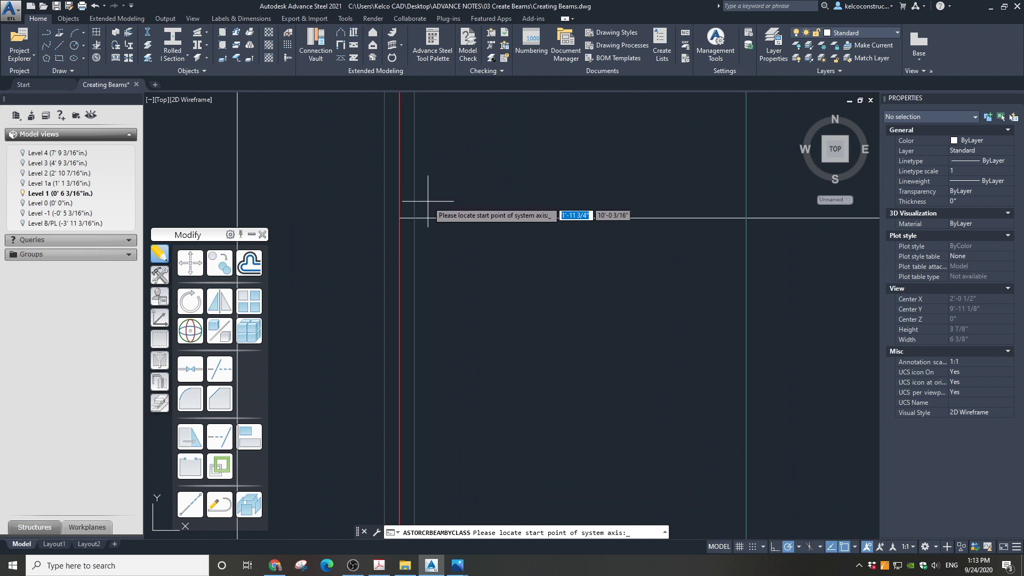
{"action": "left_click", "coordinate": [400, 218]}
{"action": "scroll", "coordinate": [405, 224], "scroll_direction": "down", "scroll_amount": 8}
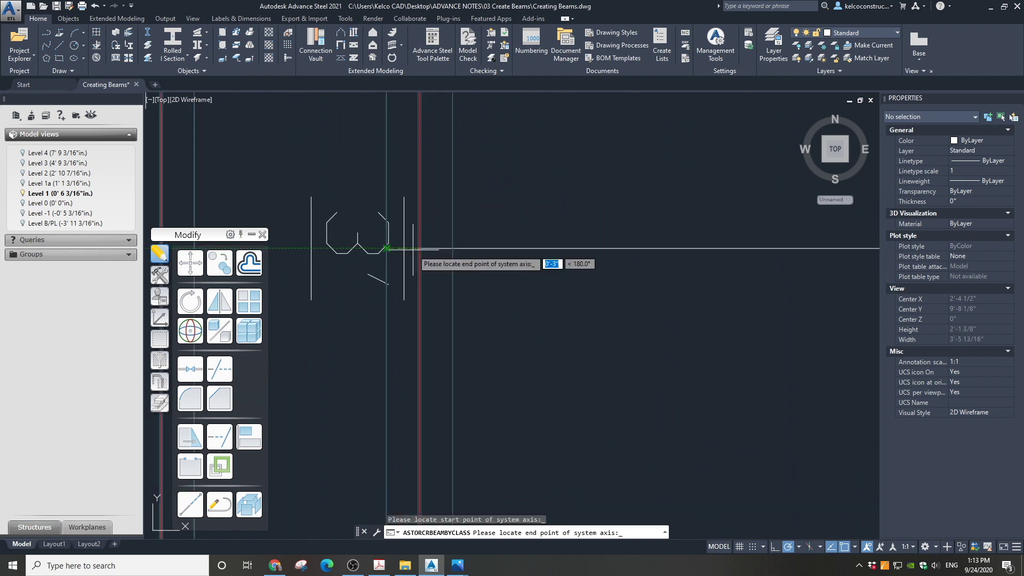
{"action": "scroll", "coordinate": [720, 246], "scroll_direction": "up", "scroll_amount": 10}
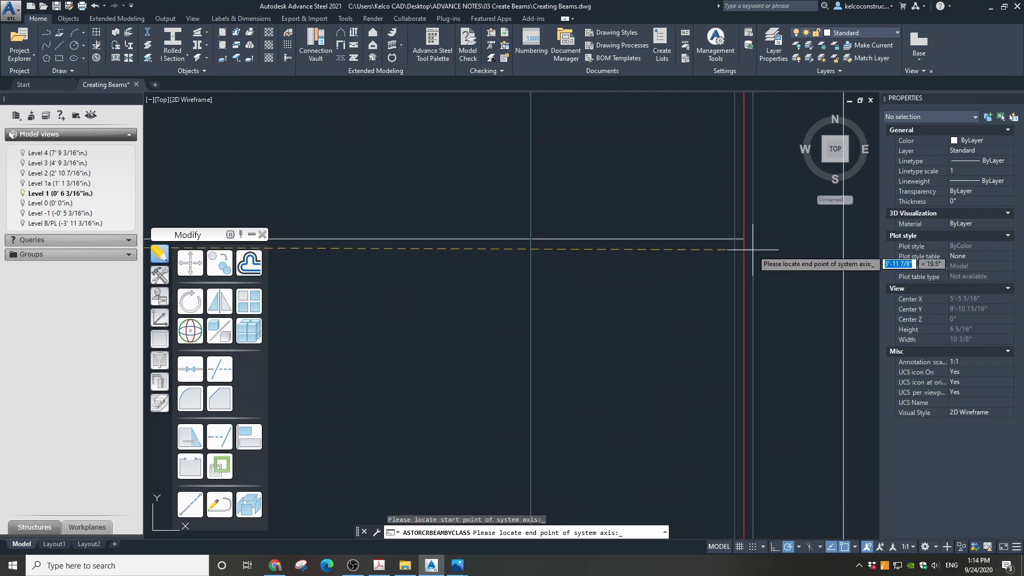
{"action": "left_click", "coordinate": [744, 238]}
{"action": "scroll", "coordinate": [688, 213], "scroll_direction": "down", "scroll_amount": 10}
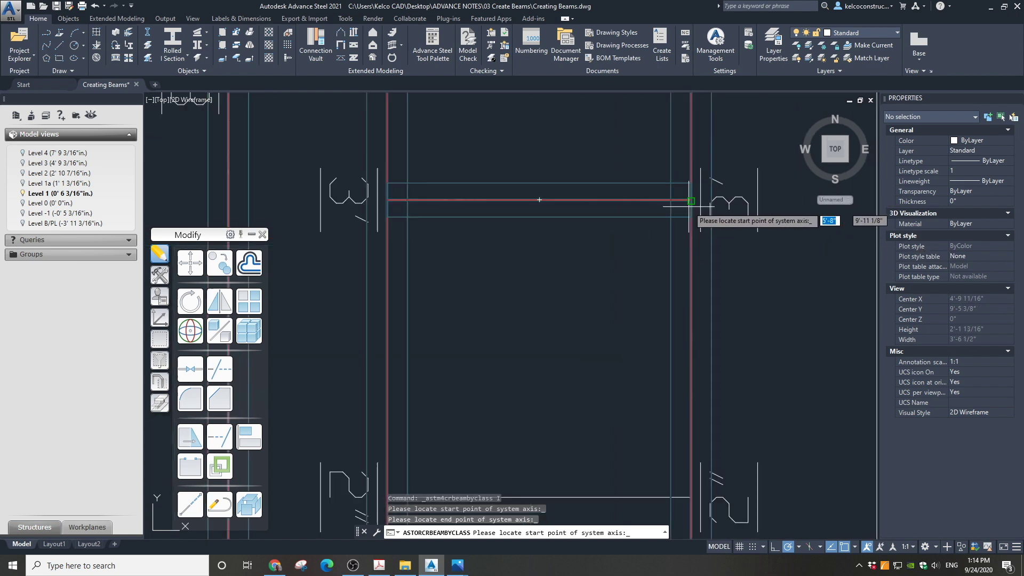
Step: Place a rolled I-section beam along grid line 2'' from line B to line C
{"action": "scroll", "coordinate": [568, 303], "scroll_direction": "up", "scroll_amount": 8}
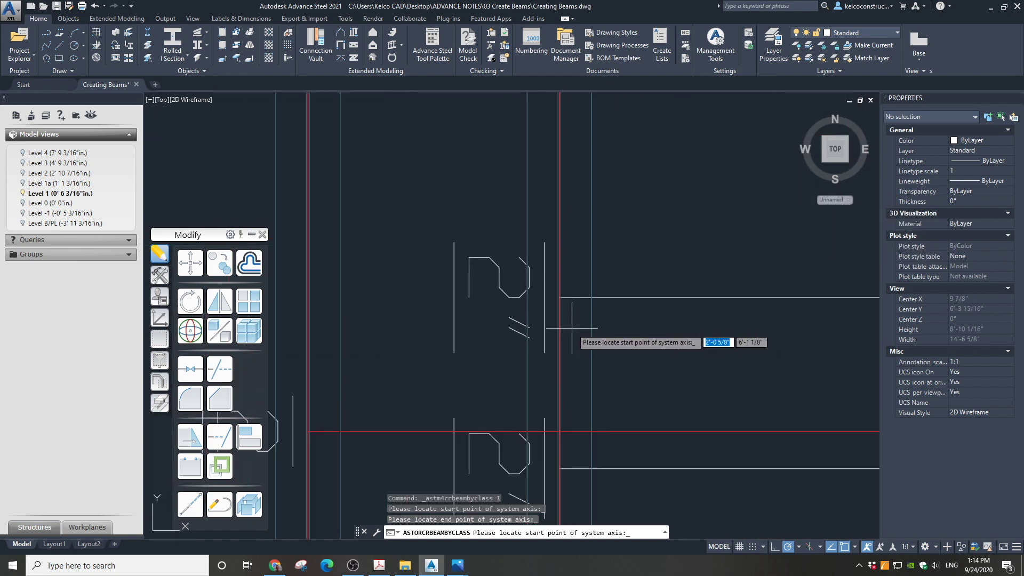
{"action": "scroll", "coordinate": [532, 245], "scroll_direction": "up", "scroll_amount": 5}
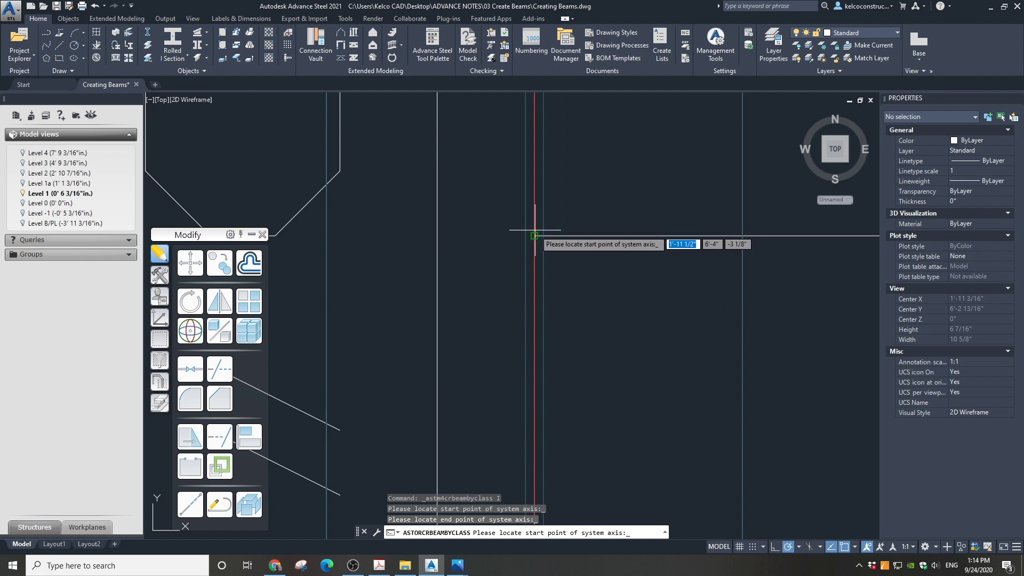
{"action": "left_click", "coordinate": [533, 235]}
{"action": "scroll", "coordinate": [453, 235], "scroll_direction": "down", "scroll_amount": 10}
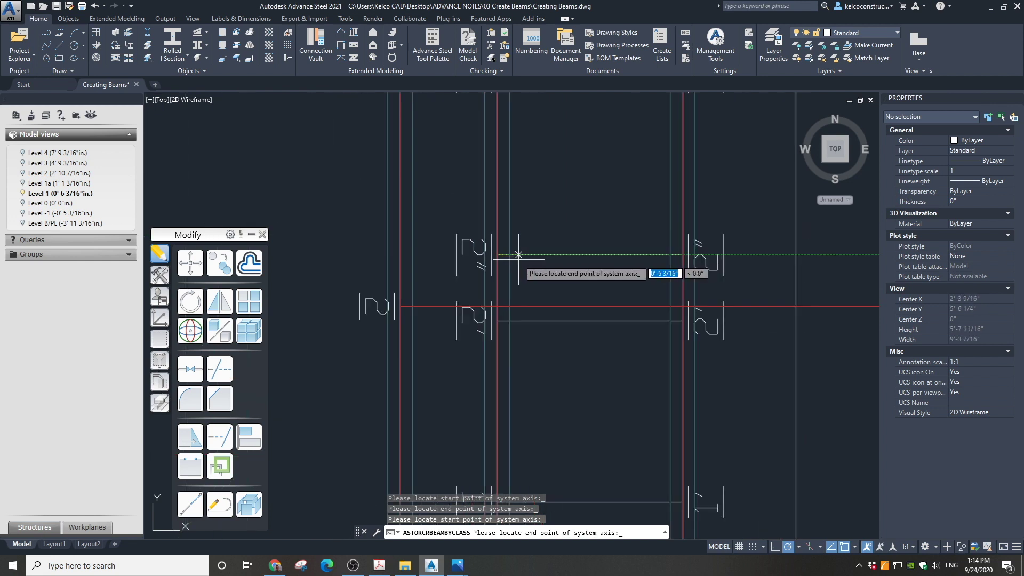
{"action": "left_click", "coordinate": [676, 255]}
{"action": "scroll", "coordinate": [676, 255], "scroll_direction": "up", "scroll_amount": 10}
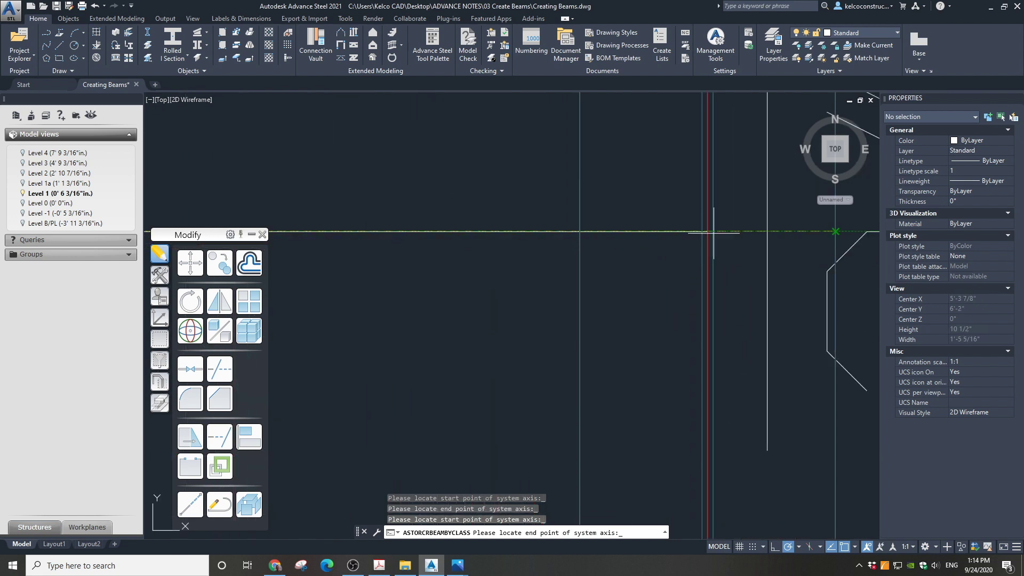
{"action": "scroll", "coordinate": [667, 235], "scroll_direction": "down", "scroll_amount": 10}
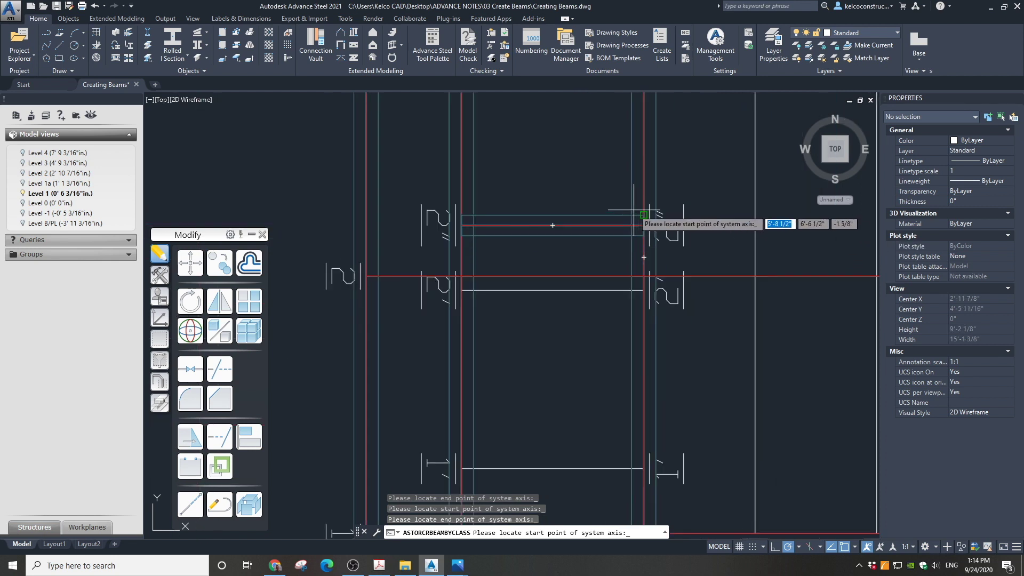
Step: Place a rolled I-section beam along grid line 2' from line B to line C
{"action": "scroll", "coordinate": [511, 245], "scroll_direction": "up", "scroll_amount": 6}
{"action": "scroll", "coordinate": [528, 238], "scroll_direction": "up", "scroll_amount": 3}
{"action": "left_click", "coordinate": [457, 224]}
{"action": "scroll", "coordinate": [458, 224], "scroll_direction": "down", "scroll_amount": 2}
{"action": "scroll", "coordinate": [618, 245], "scroll_direction": "down", "scroll_amount": 4}
{"action": "scroll", "coordinate": [784, 245], "scroll_direction": "up", "scroll_amount": 8}
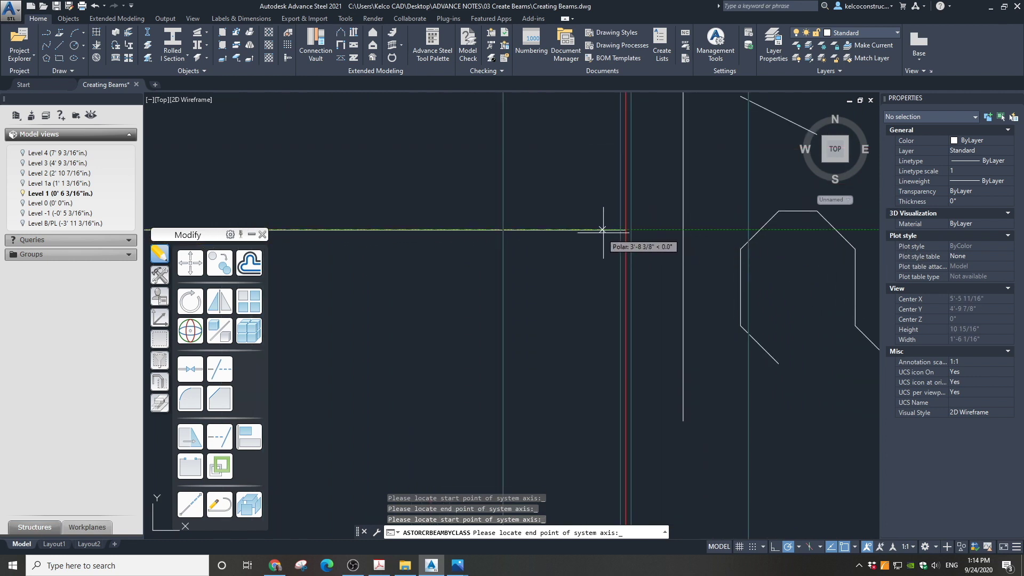
{"action": "left_click", "coordinate": [626, 230]}
{"action": "scroll", "coordinate": [626, 230], "scroll_direction": "down", "scroll_amount": 4}
Step: Place a rolled I-section beam along grid line 1' from line B to line C
{"action": "scroll", "coordinate": [574, 312], "scroll_direction": "up", "scroll_amount": 6}
{"action": "scroll", "coordinate": [602, 197], "scroll_direction": "up", "scroll_amount": 5}
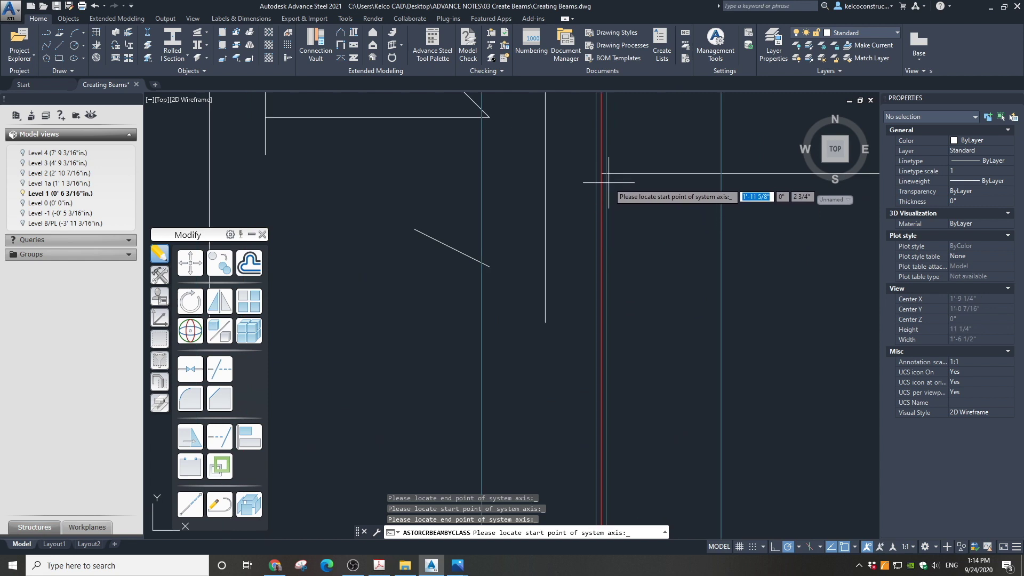
{"action": "left_click", "coordinate": [601, 173]}
{"action": "scroll", "coordinate": [602, 174], "scroll_direction": "down", "scroll_amount": 5}
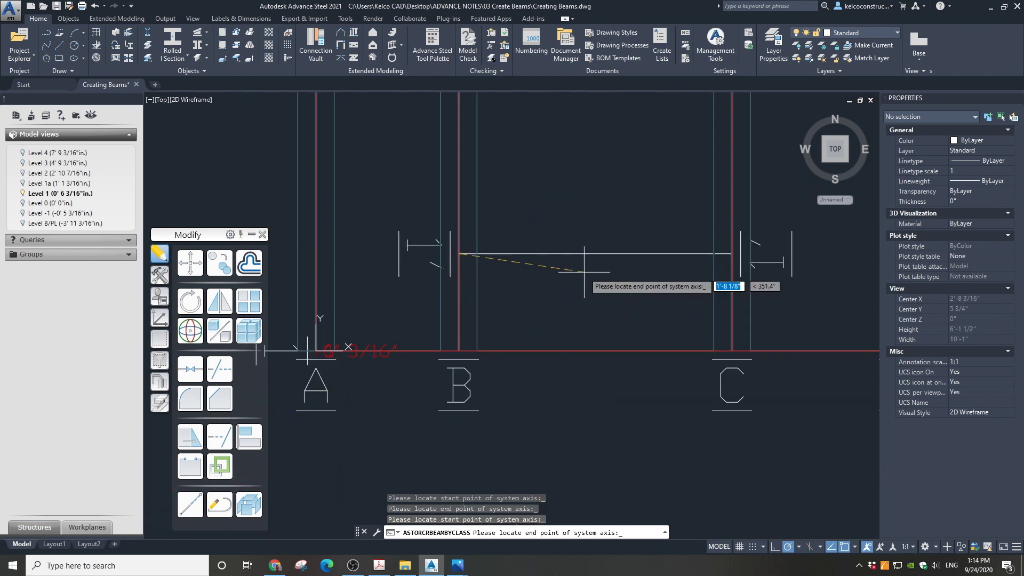
{"action": "scroll", "coordinate": [748, 253], "scroll_direction": "up", "scroll_amount": 5}
{"action": "scroll", "coordinate": [720, 254], "scroll_direction": "down", "scroll_amount": 2}
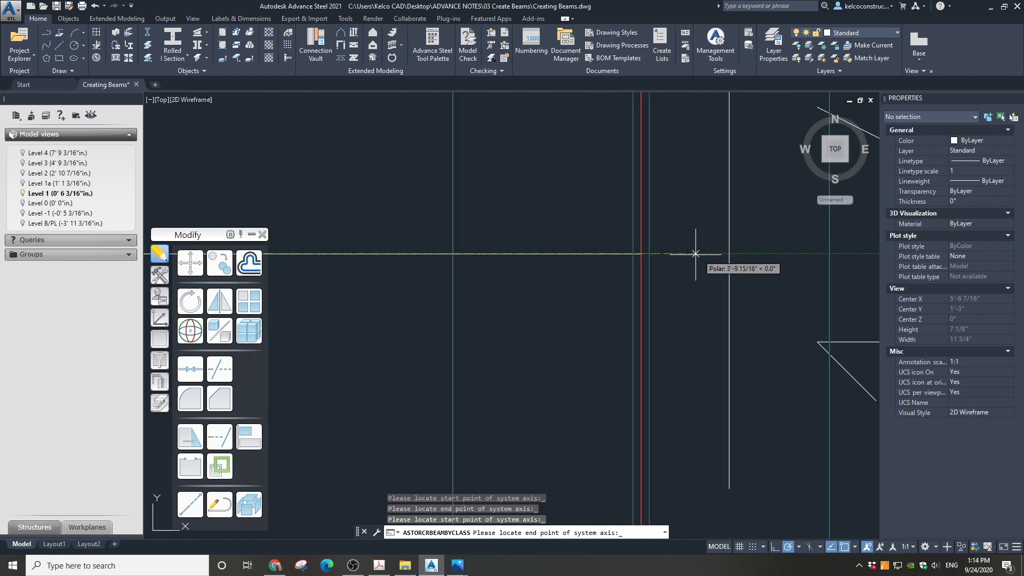
{"action": "left_click", "coordinate": [640, 254]}
{"action": "scroll", "coordinate": [659, 306], "scroll_direction": "up", "scroll_amount": 5}
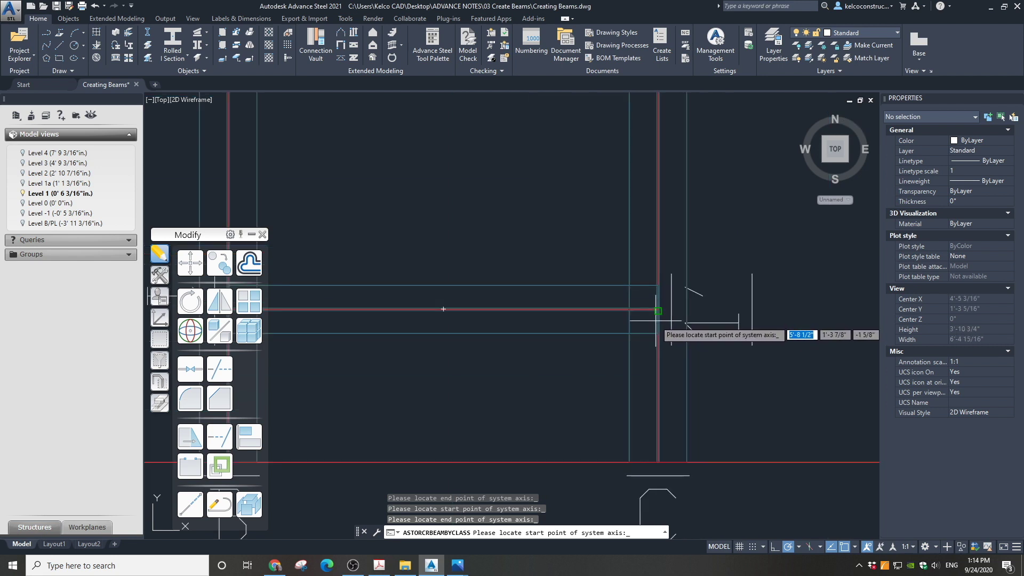
Step: Finish beam placement and set the four intermediate beams' section to the AISC 14.1 unequal-leg angle L5X3 1/2X1/2
{"action": "key", "text": "Return"}
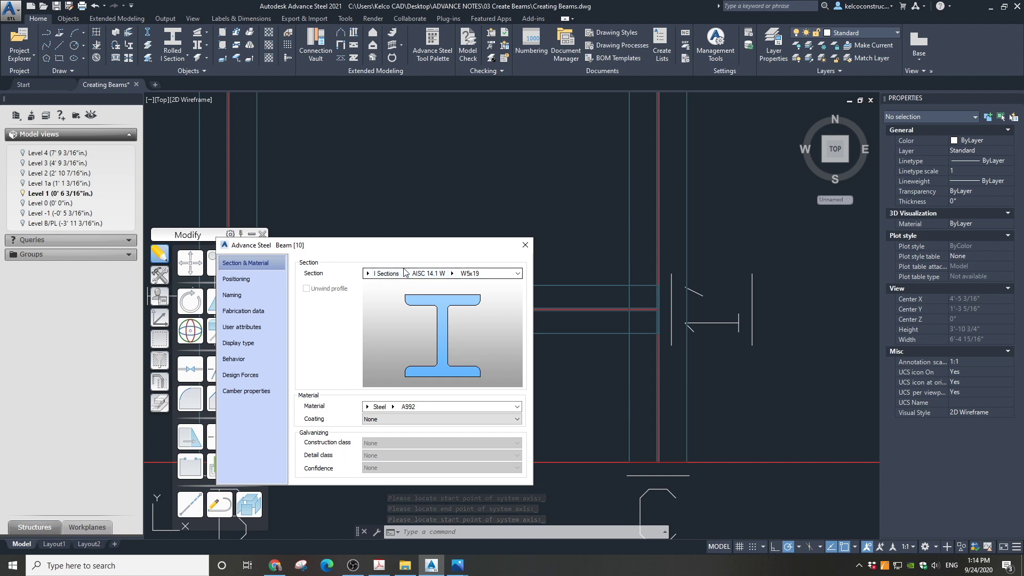
{"action": "left_click", "coordinate": [370, 274]}
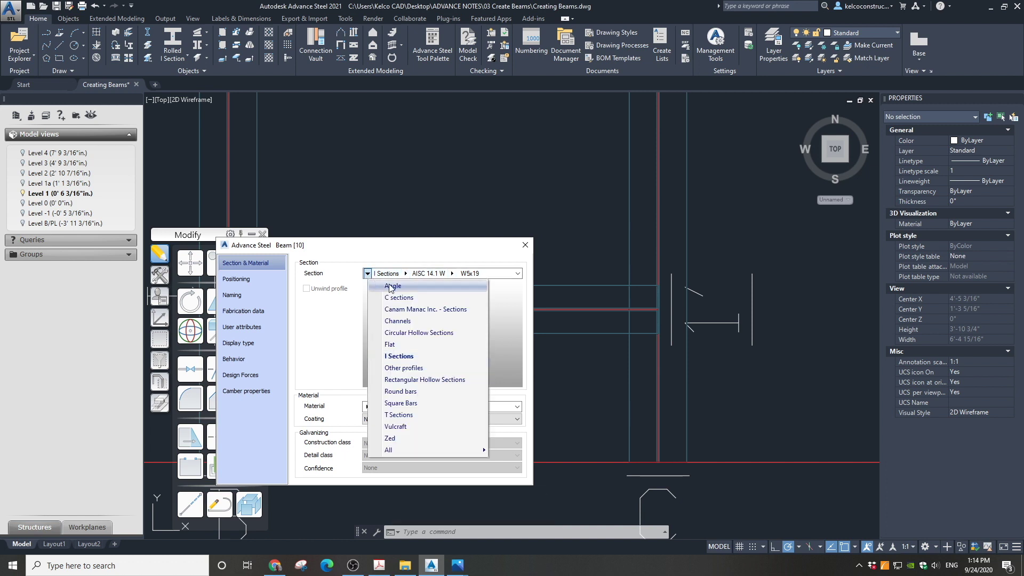
{"action": "left_click", "coordinate": [392, 285]}
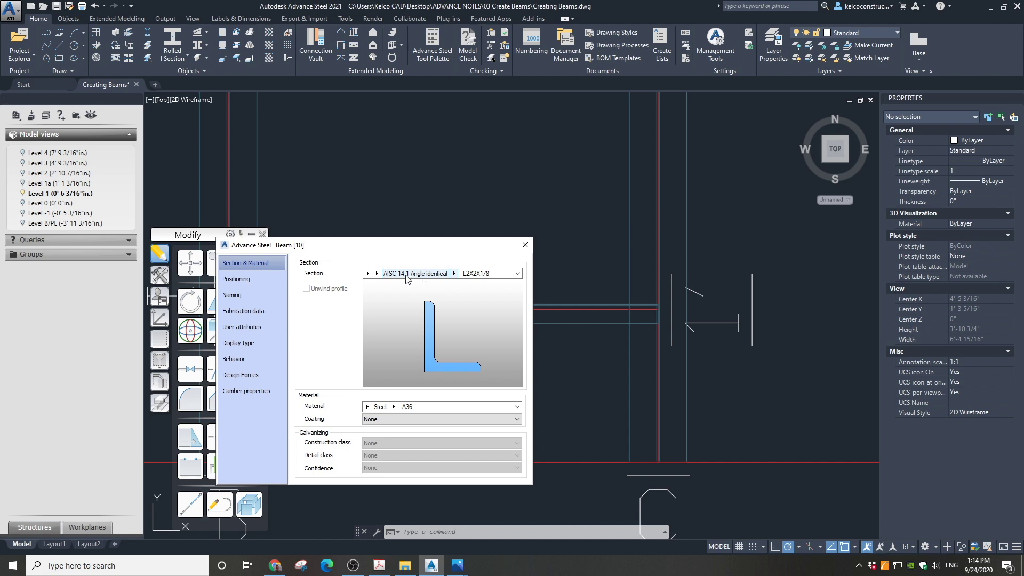
{"action": "left_click", "coordinate": [388, 273]}
{"action": "left_click", "coordinate": [397, 287]}
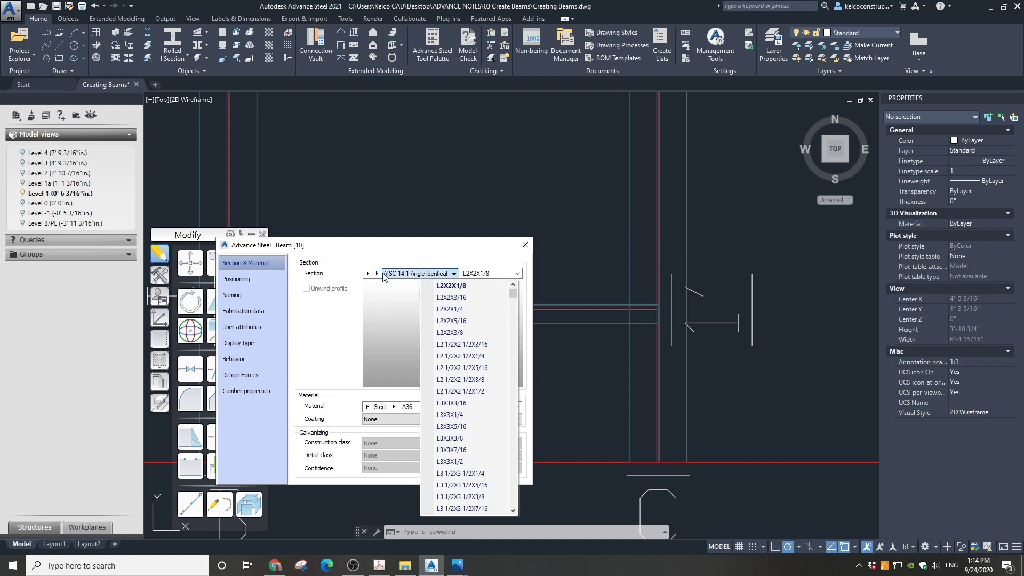
{"action": "left_click", "coordinate": [384, 273]}
{"action": "left_click", "coordinate": [394, 298]}
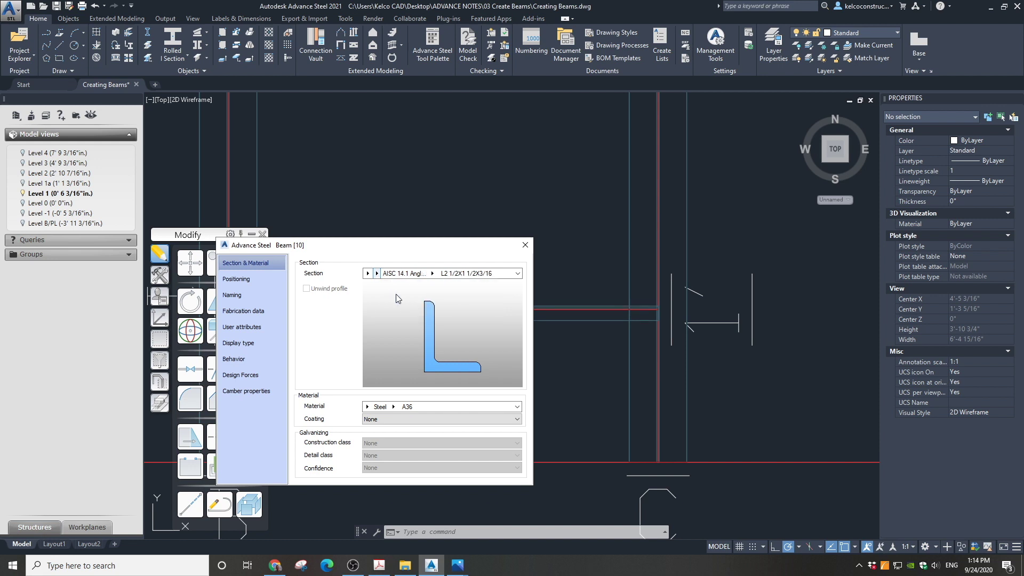
{"action": "left_click", "coordinate": [433, 273]}
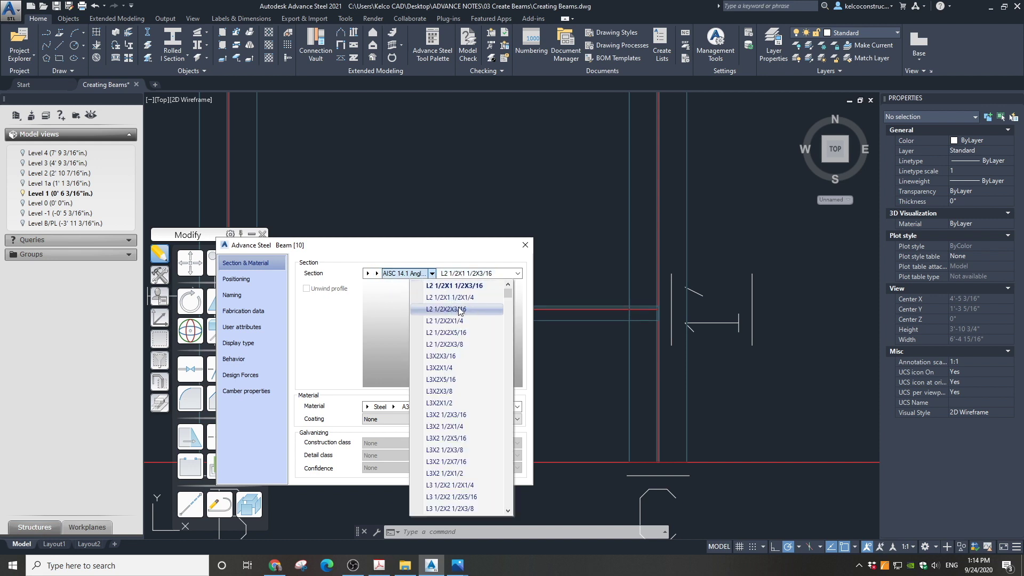
{"action": "scroll", "coordinate": [462, 347], "scroll_direction": "down", "scroll_amount": 5}
{"action": "scroll", "coordinate": [464, 368], "scroll_direction": "down", "scroll_amount": 3}
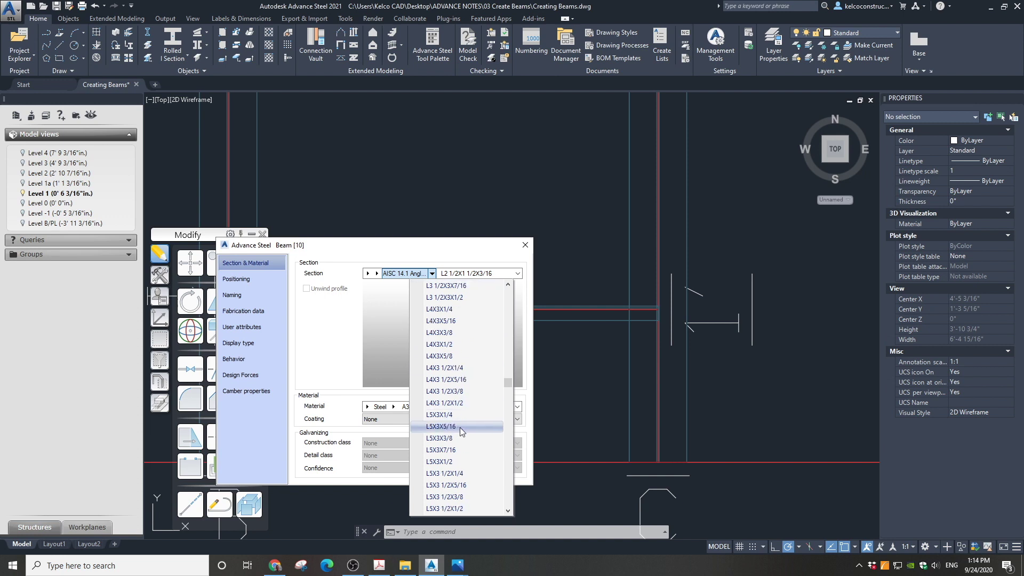
{"action": "scroll", "coordinate": [462, 467], "scroll_direction": "down", "scroll_amount": 1}
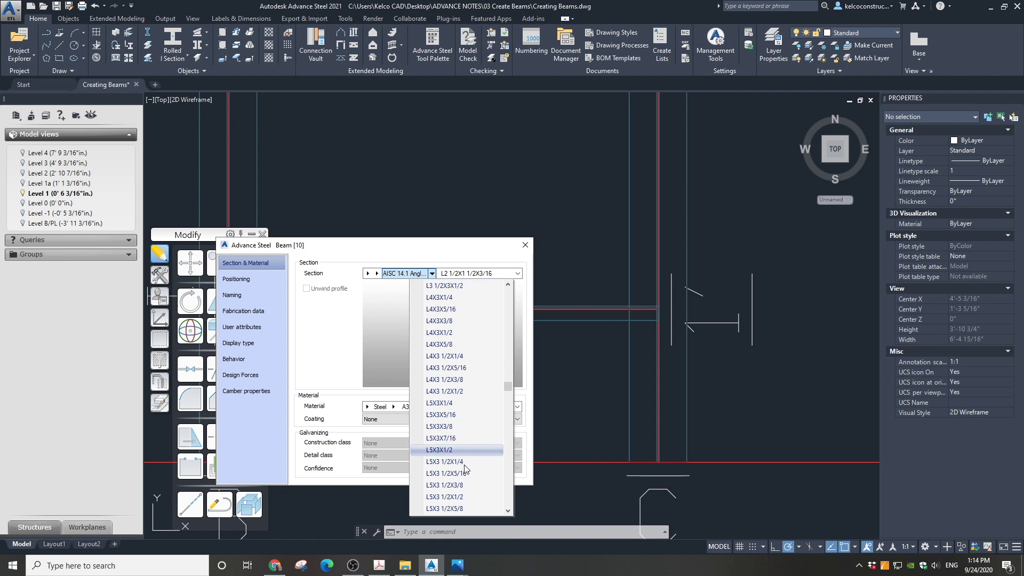
{"action": "left_click", "coordinate": [462, 497]}
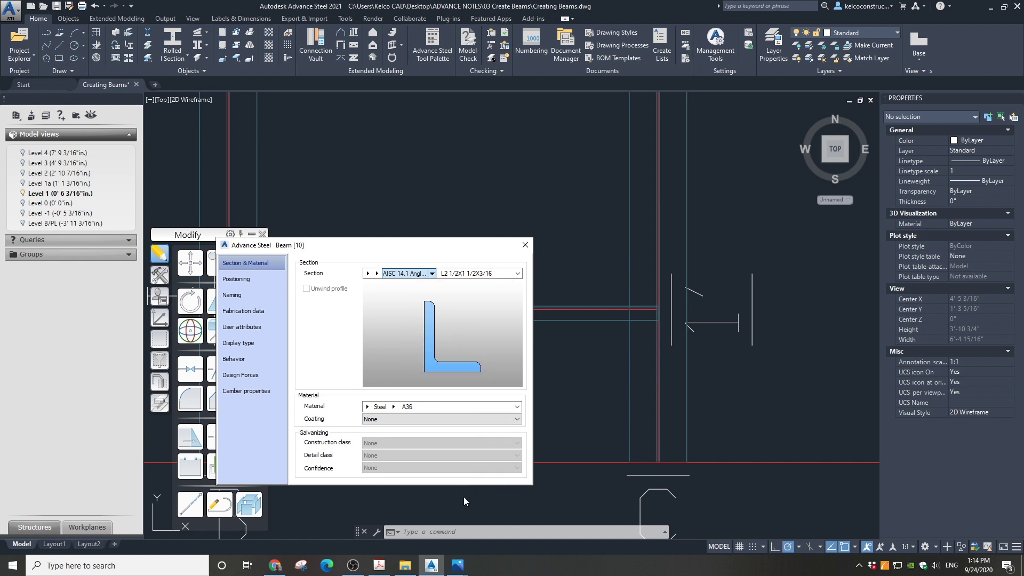
{"action": "left_click", "coordinate": [525, 245]}
Step: Select the angle beam on grid line 2' between lines B and C and check its section and orientation
{"action": "scroll", "coordinate": [566, 368], "scroll_direction": "down", "scroll_amount": 5}
{"action": "scroll", "coordinate": [549, 254], "scroll_direction": "up", "scroll_amount": 5}
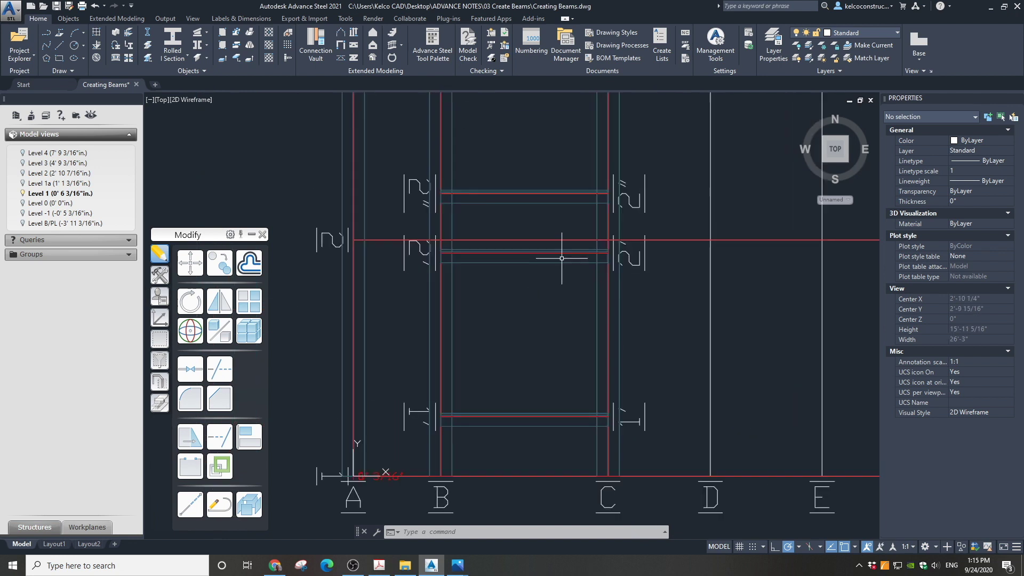
{"action": "left_click", "coordinate": [549, 242]}
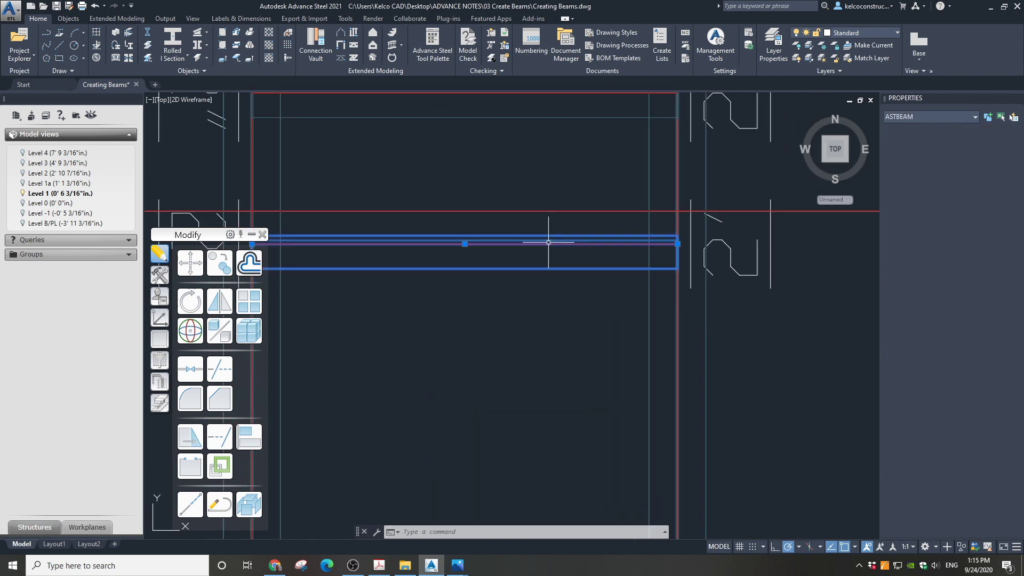
{"action": "scroll", "coordinate": [603, 269], "scroll_direction": "down", "scroll_amount": 2}
{"action": "scroll", "coordinate": [555, 246], "scroll_direction": "up", "scroll_amount": 2}
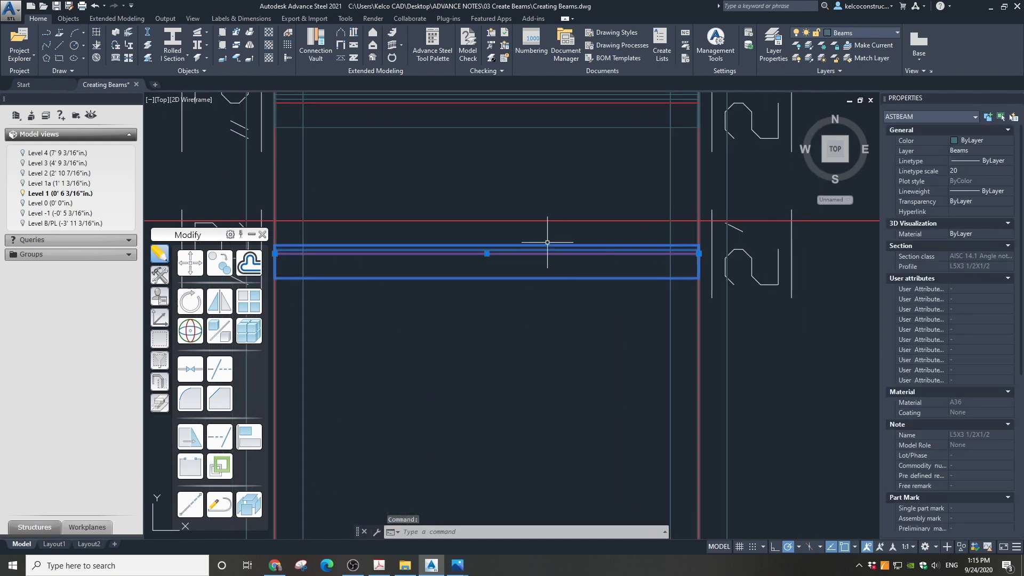
{"action": "scroll", "coordinate": [534, 231], "scroll_direction": "down", "scroll_amount": 2}
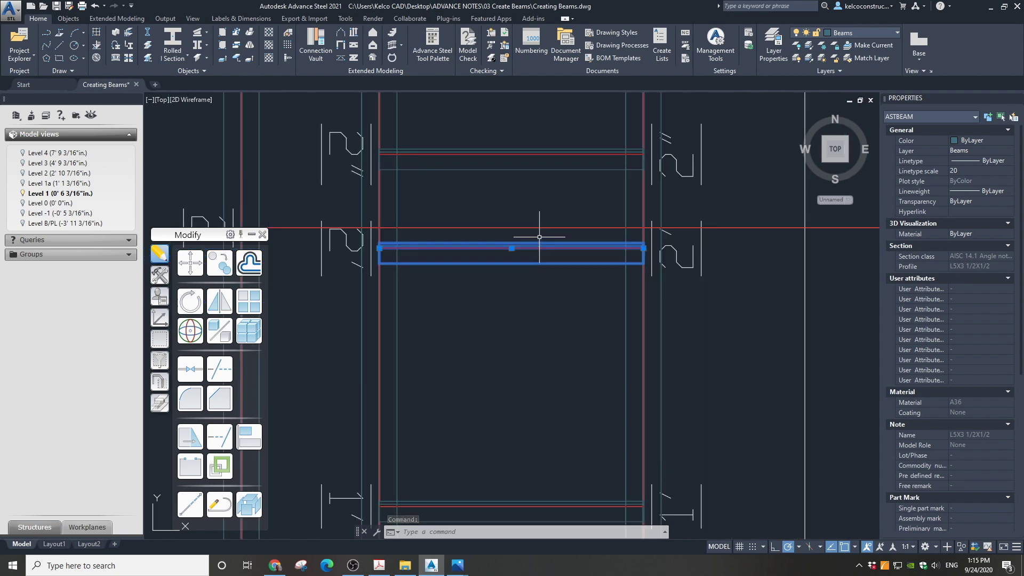
Step: Deselect the angle beam and show the model in the SE Isometric view with the Conceptual visual style
{"action": "left_click", "coordinate": [847, 159]}
{"action": "scroll", "coordinate": [677, 188], "scroll_direction": "down", "scroll_amount": 4}
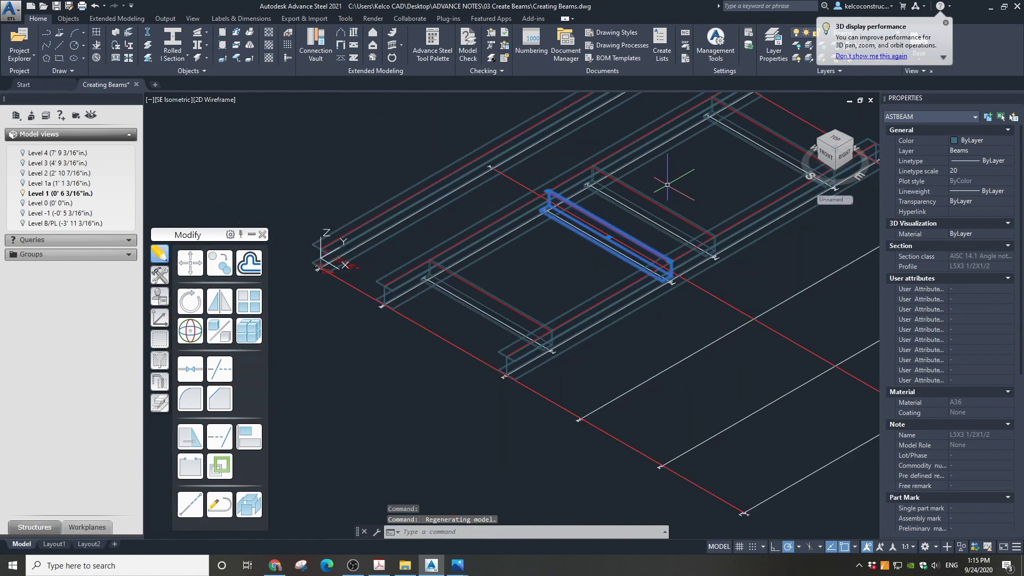
{"action": "key", "text": "Escape"}
{"action": "scroll", "coordinate": [675, 194], "scroll_direction": "up", "scroll_amount": 3}
{"action": "scroll", "coordinate": [675, 194], "scroll_direction": "down", "scroll_amount": 2}
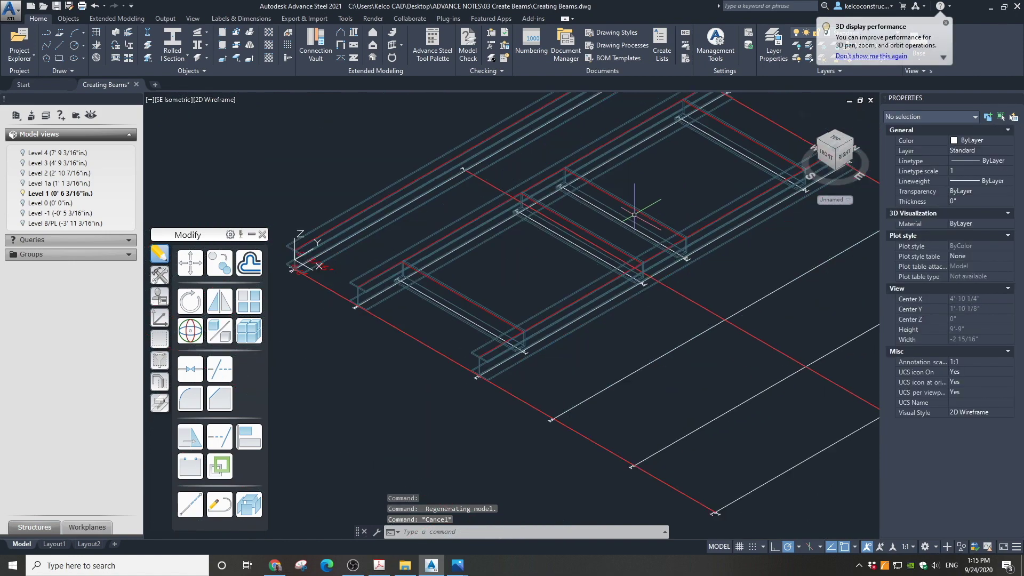
{"action": "left_click", "coordinate": [209, 100]}
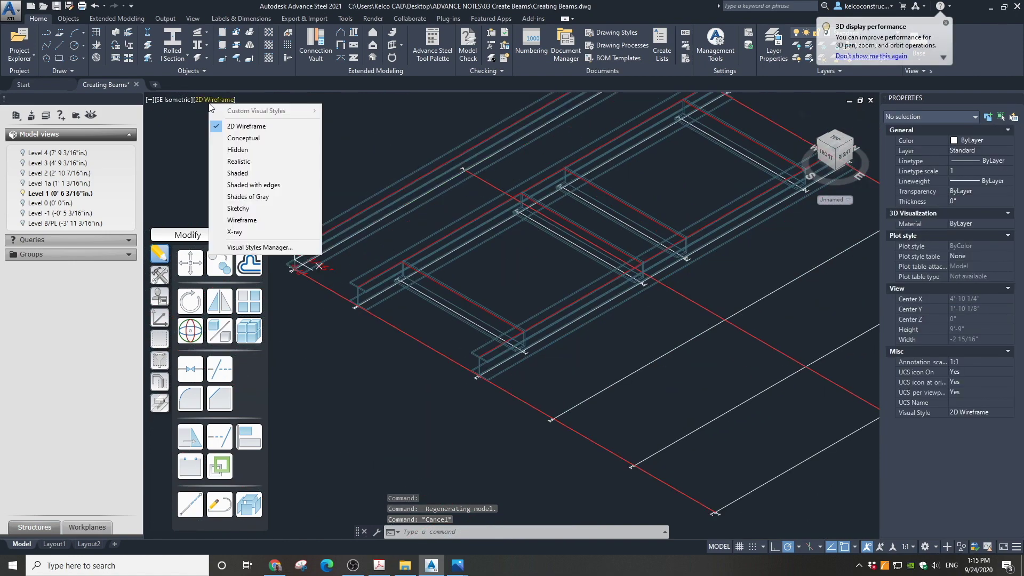
{"action": "left_click", "coordinate": [220, 138]}
{"action": "scroll", "coordinate": [536, 218], "scroll_direction": "up", "scroll_amount": 2}
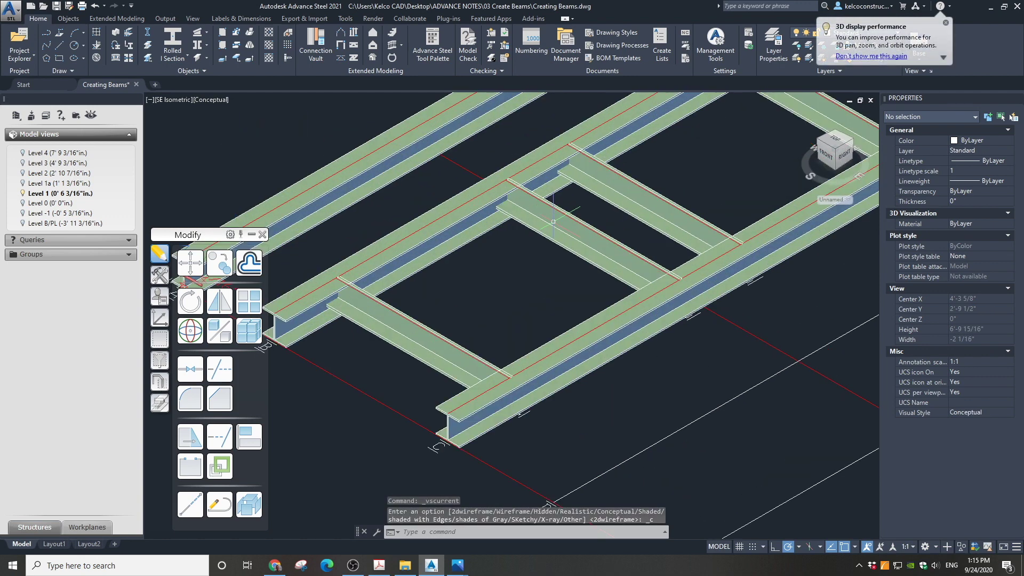
{"action": "scroll", "coordinate": [568, 213], "scroll_direction": "up", "scroll_amount": 2}
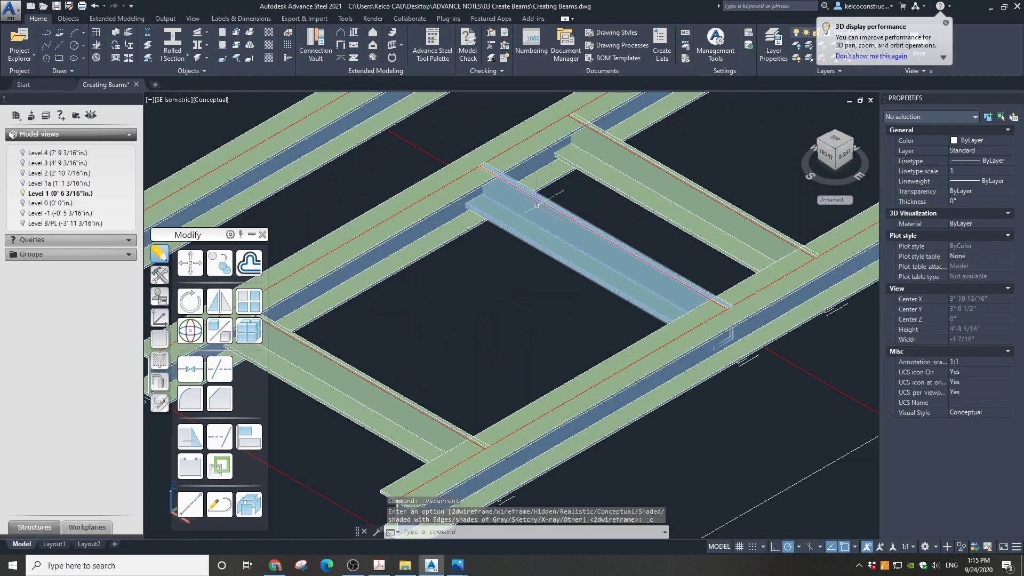
Step: Set the angle beam on grid line 2' to the middle-left offset point and a 90 degree rotation
{"action": "left_click", "coordinate": [512, 200]}
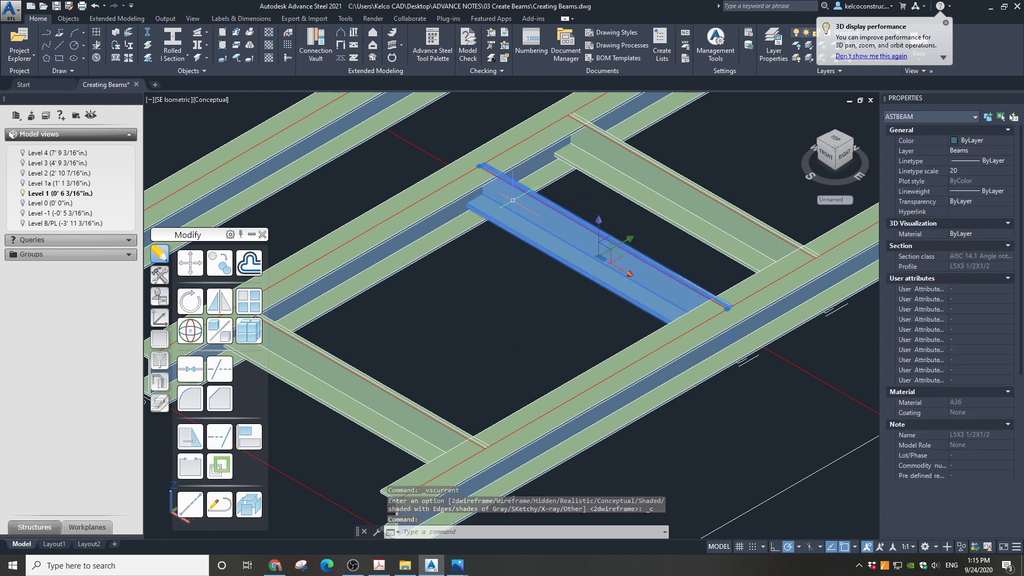
{"action": "double_click", "coordinate": [513, 200]}
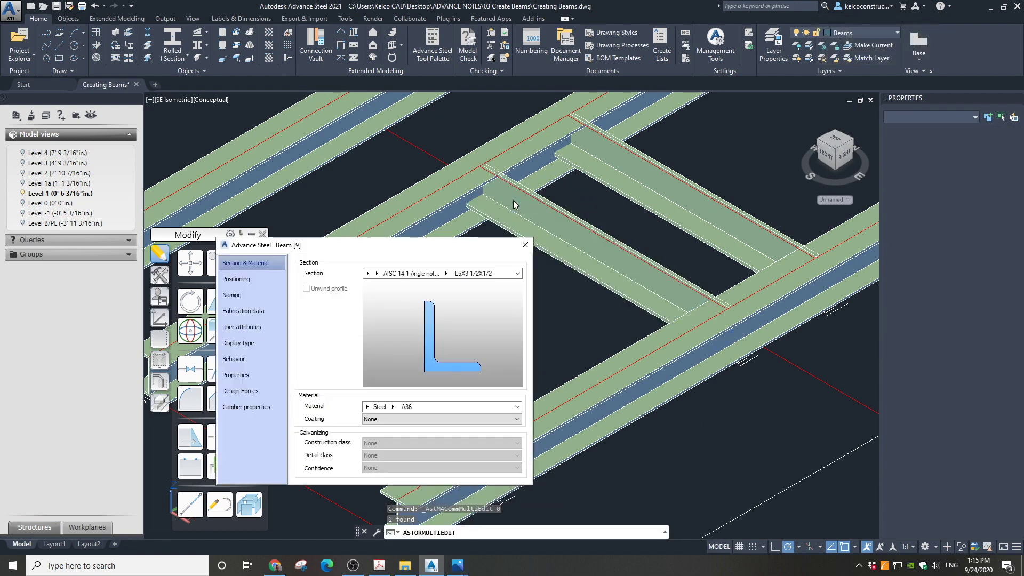
{"action": "left_click", "coordinate": [228, 281]}
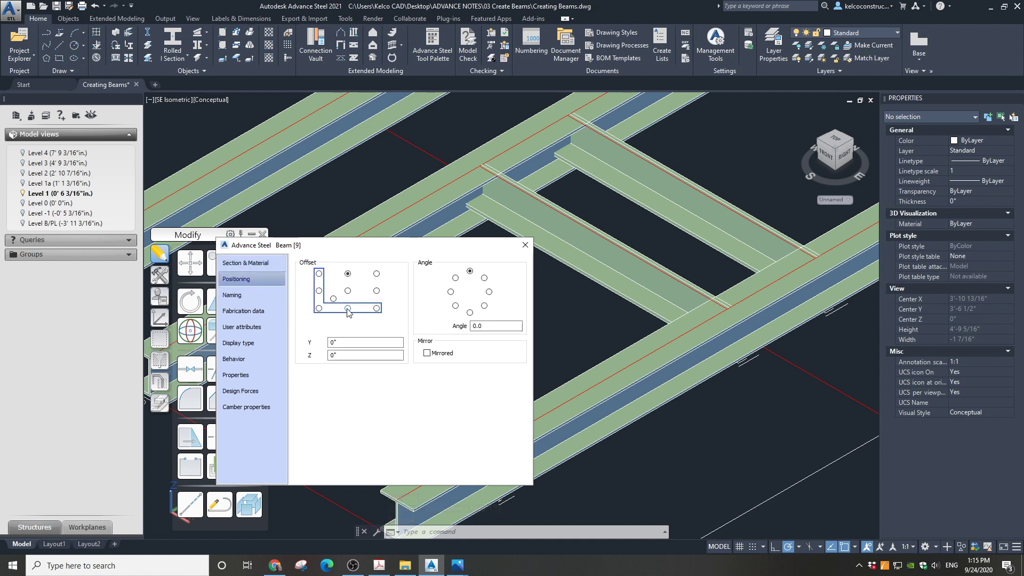
{"action": "left_click", "coordinate": [319, 292]}
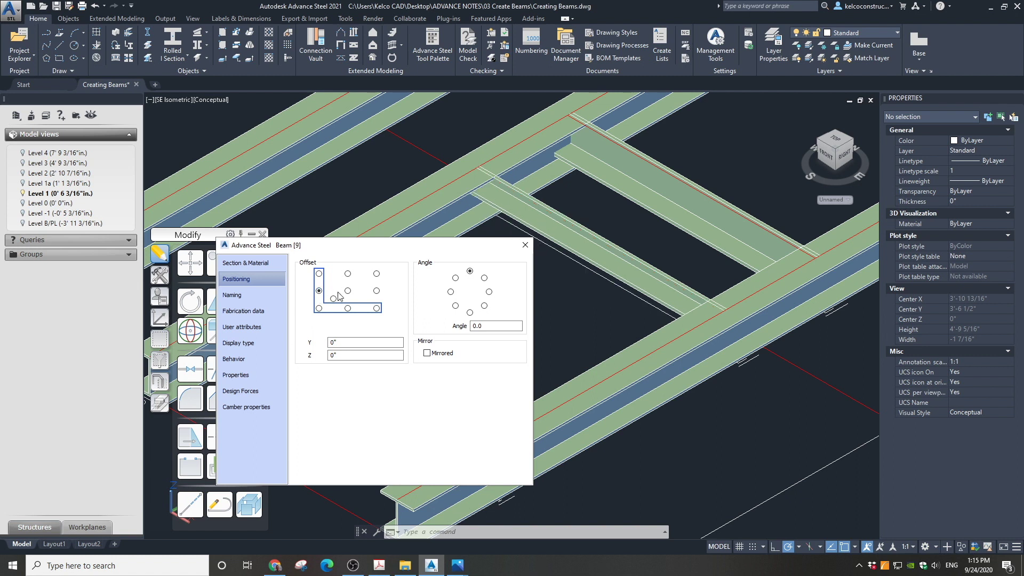
{"action": "left_click", "coordinate": [470, 313]}
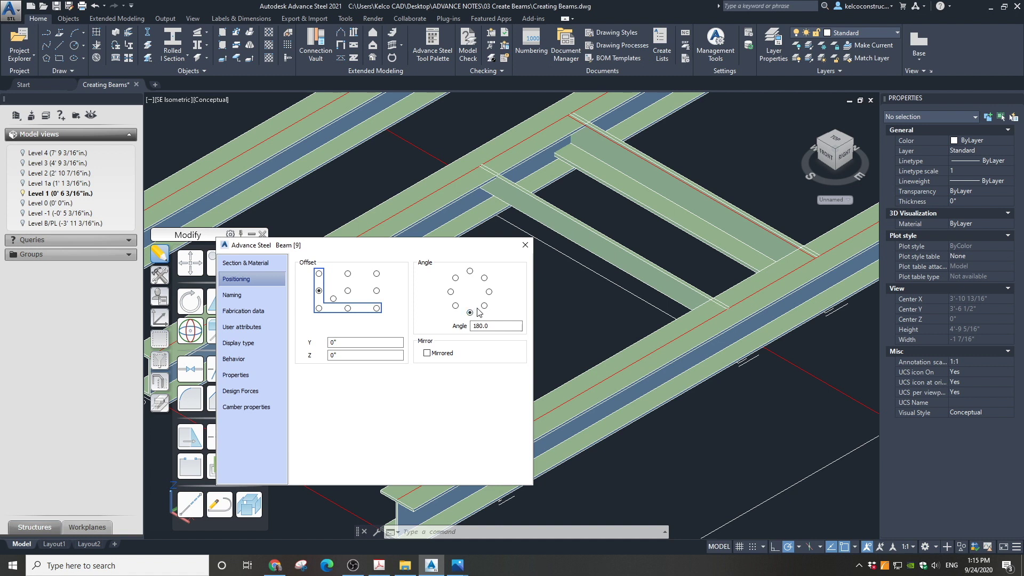
{"action": "left_click", "coordinate": [489, 293]}
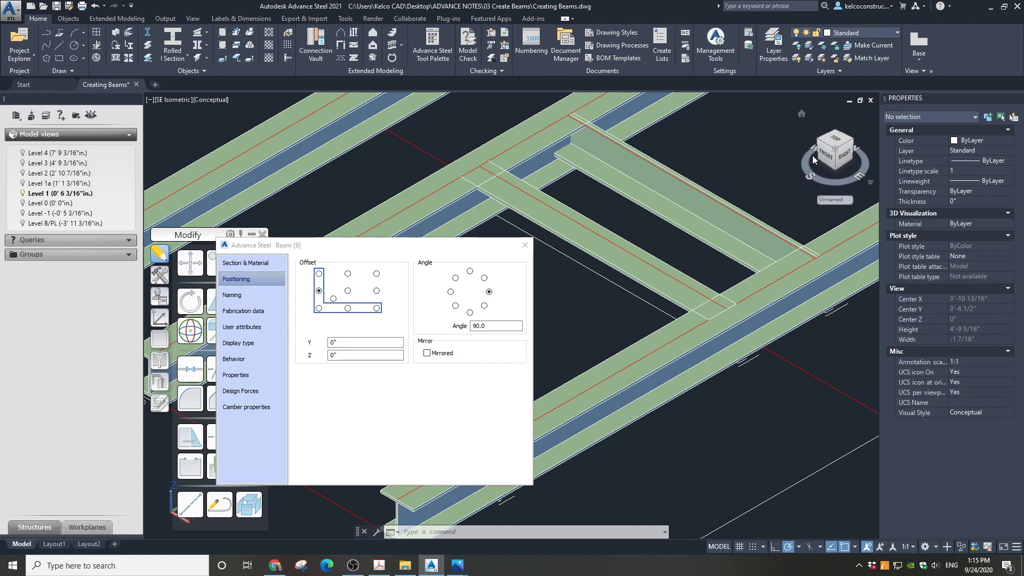
Step: Turn the model to the NE Isometric view and switch on all level model views
{"action": "left_click_drag", "start_coordinate": [815, 160], "coordinate": [653, 147]}
{"action": "scroll", "coordinate": [662, 311], "scroll_direction": "up", "scroll_amount": 5}
{"action": "scroll", "coordinate": [558, 274], "scroll_direction": "down", "scroll_amount": 2}
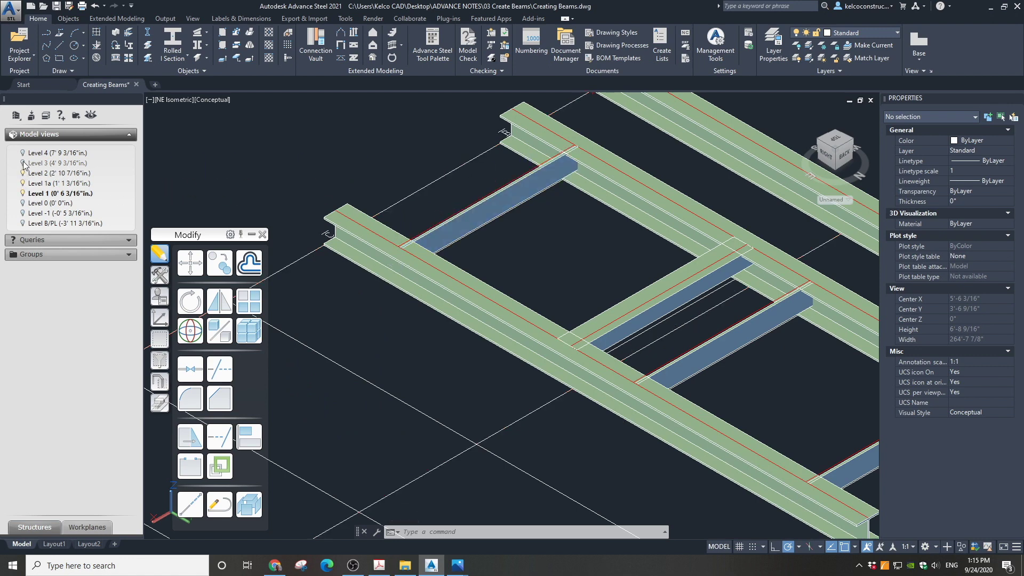
{"action": "mouse_move", "coordinate": [25, 212]}
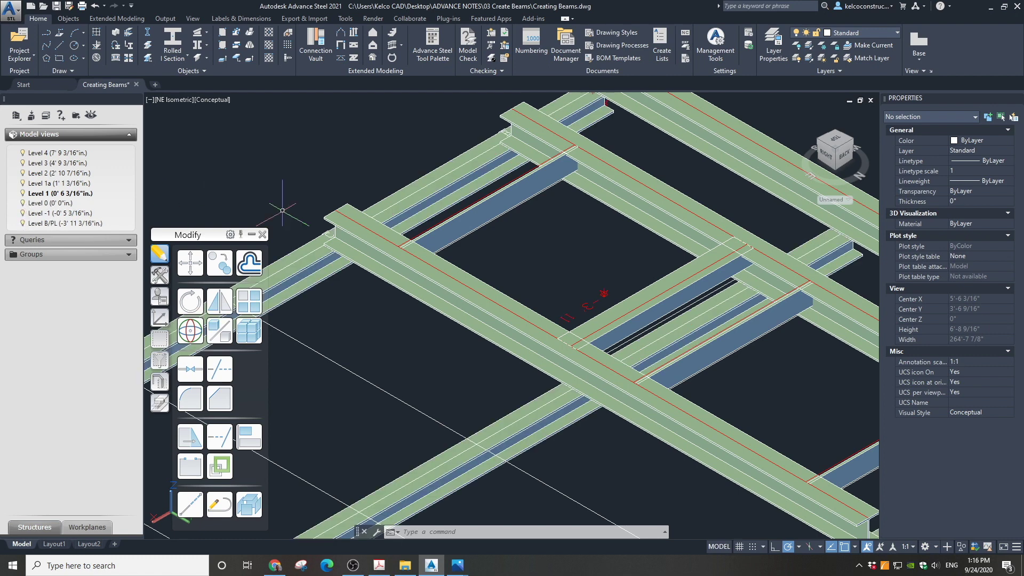
Step: Set the angle beam on grid line 1' to the middle-left offset point and a 180 degree rotation
{"action": "scroll", "coordinate": [530, 171], "scroll_direction": "up", "scroll_amount": 2}
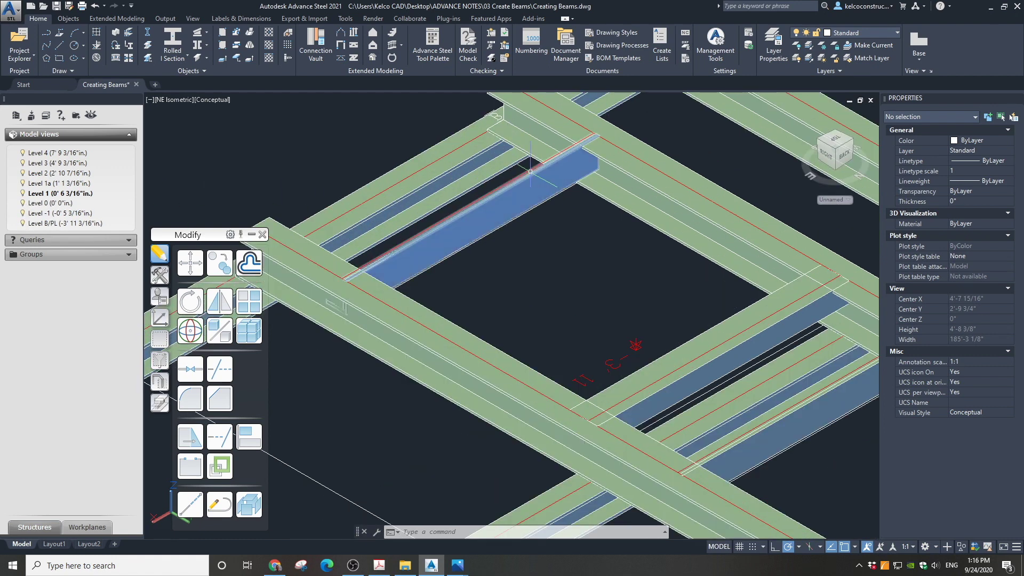
{"action": "double_click", "coordinate": [529, 172]}
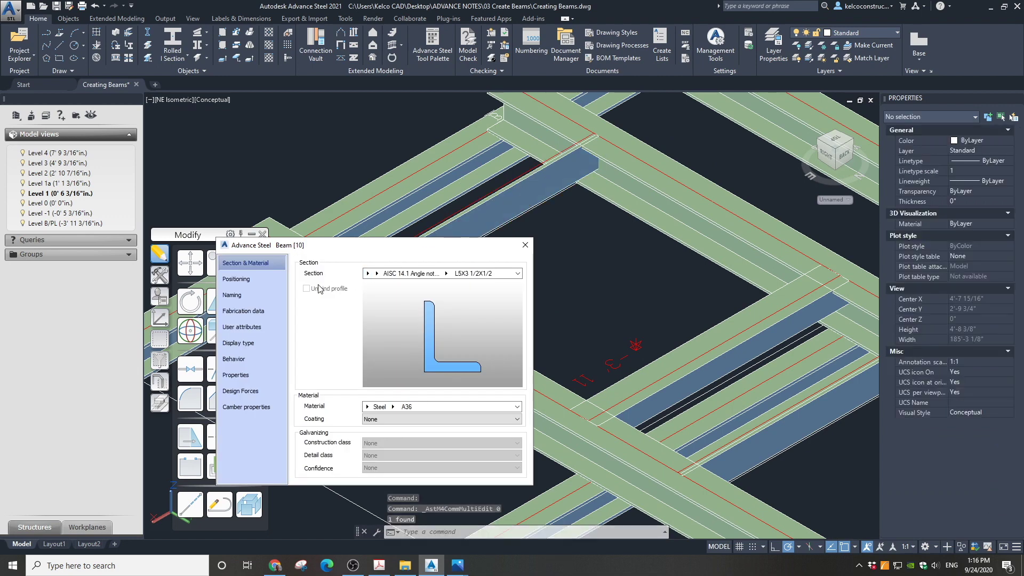
{"action": "left_click", "coordinate": [251, 285]}
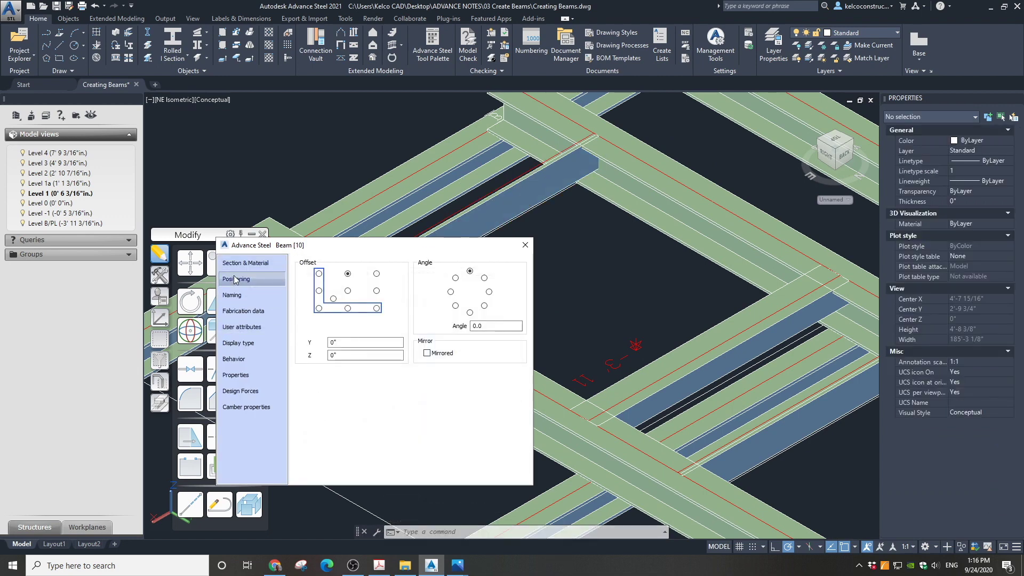
{"action": "left_click", "coordinate": [318, 290]}
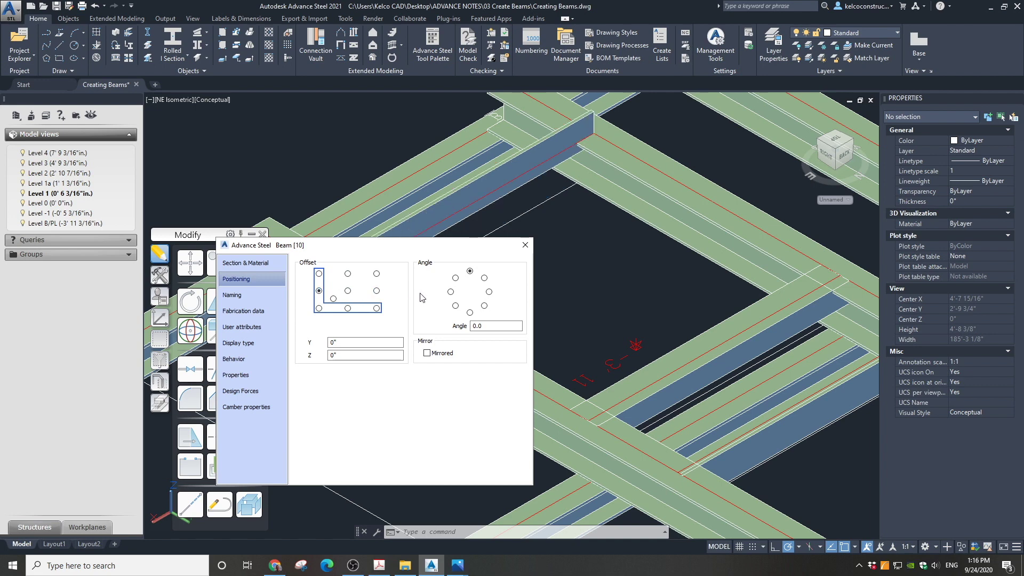
{"action": "left_click", "coordinate": [470, 313]}
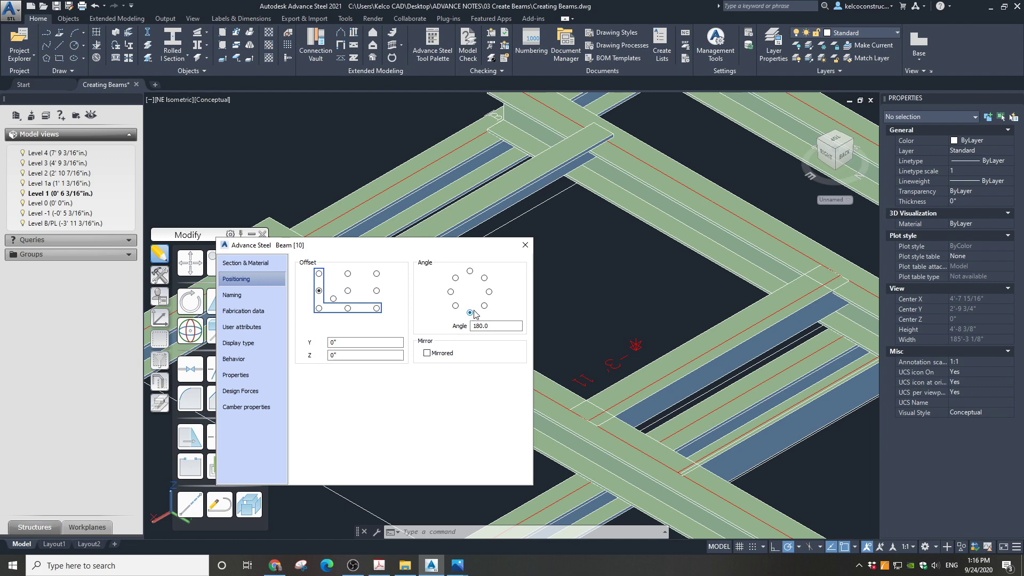
{"action": "left_click", "coordinate": [489, 292]}
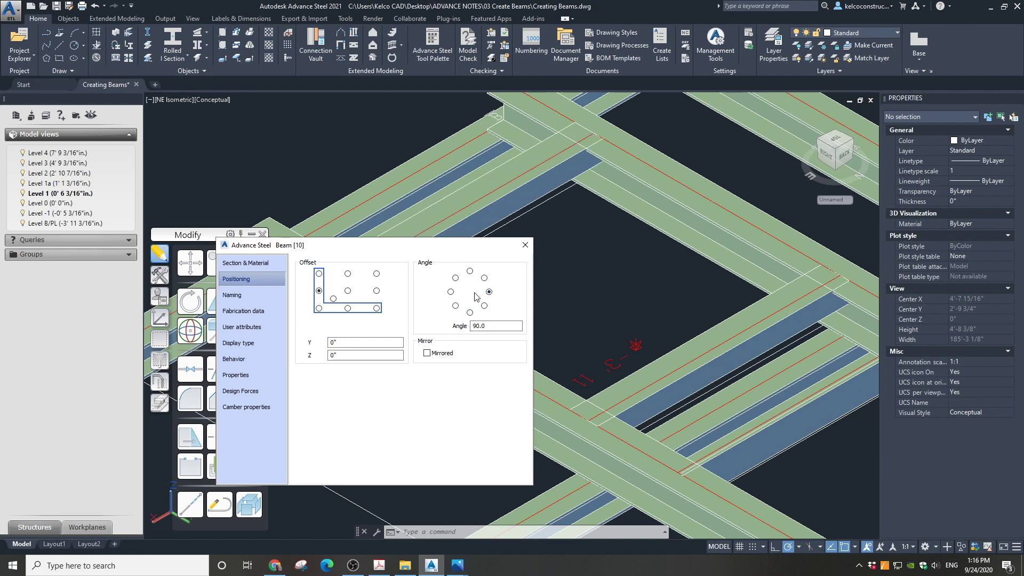
{"action": "left_click", "coordinate": [451, 292]}
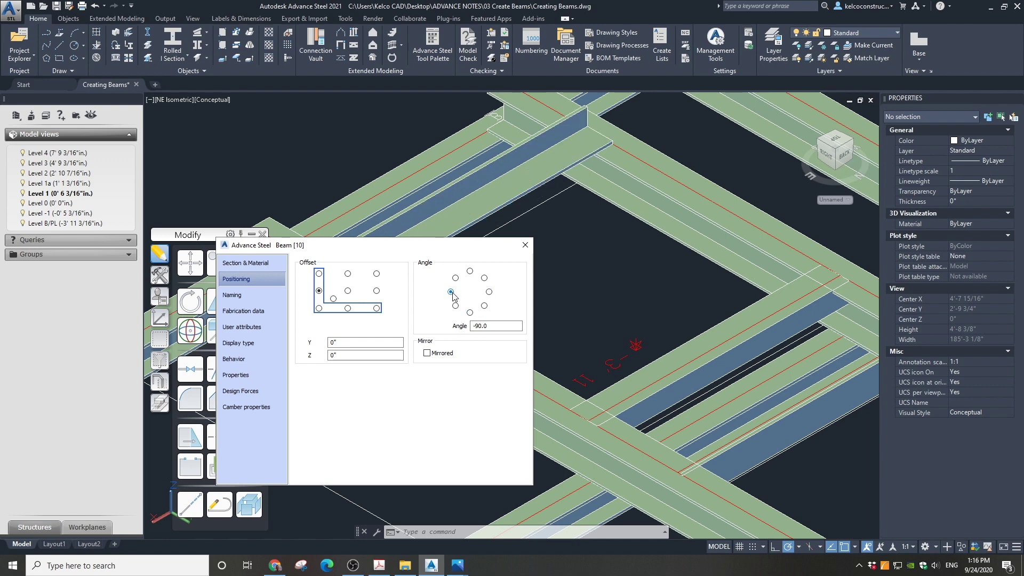
{"action": "left_click", "coordinate": [469, 313]}
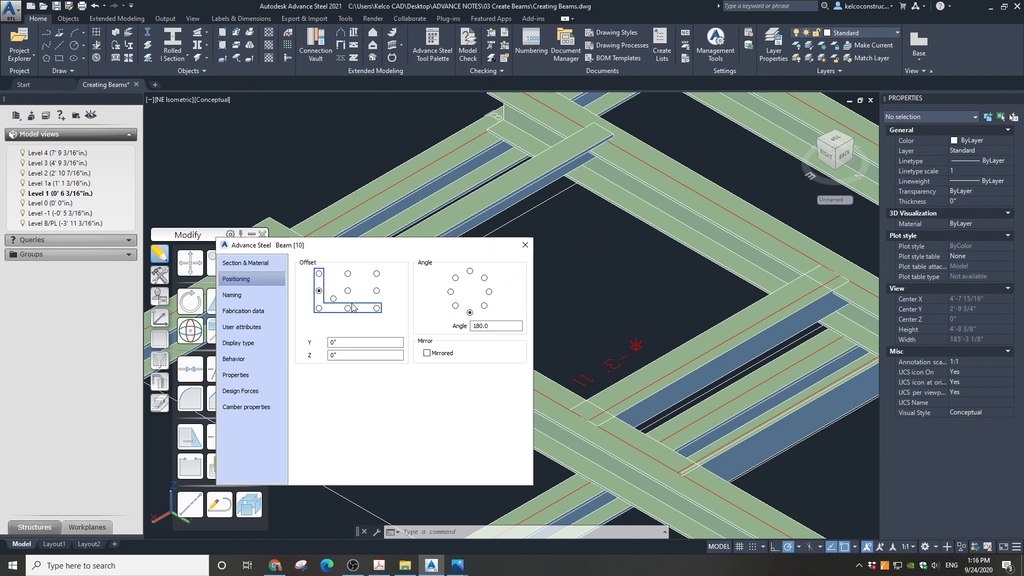
Step: Mirror the section of the angle beam on grid line 1', inspect its fit against the main beam and close its properties
{"action": "left_click", "coordinate": [426, 353]}
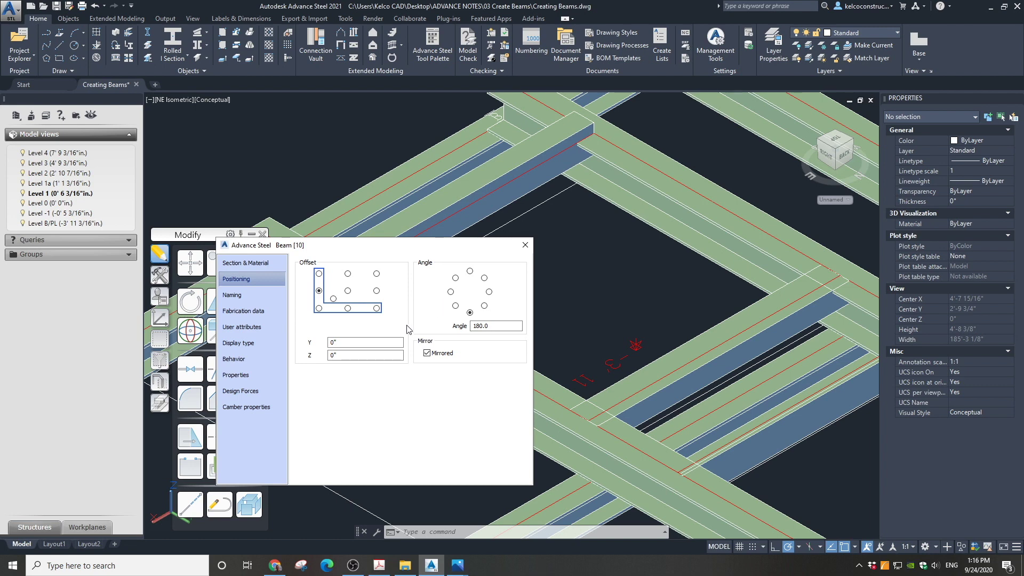
{"action": "scroll", "coordinate": [617, 198], "scroll_direction": "down", "scroll_amount": 2}
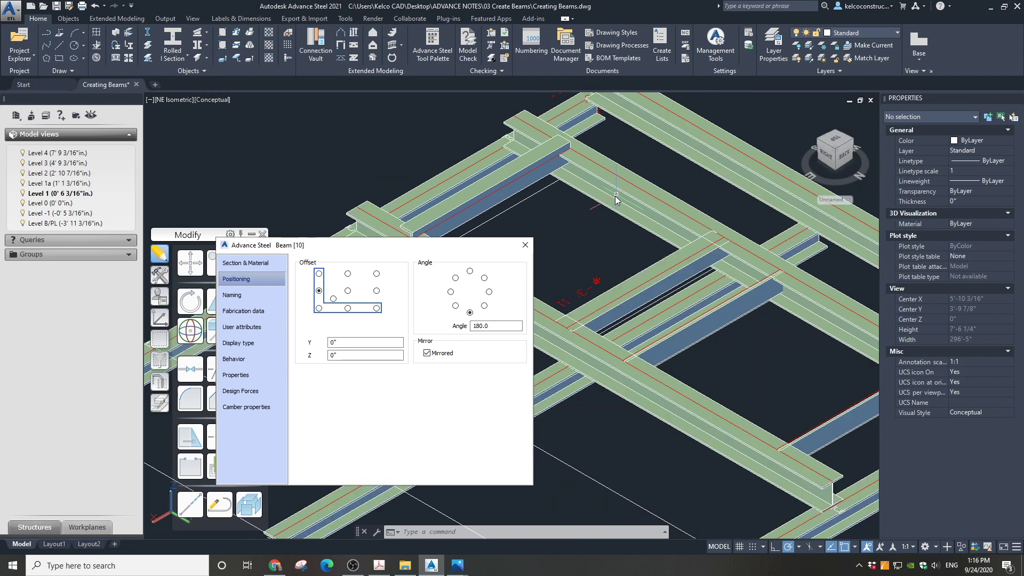
{"action": "scroll", "coordinate": [553, 140], "scroll_direction": "up", "scroll_amount": 2}
{"action": "scroll", "coordinate": [565, 149], "scroll_direction": "up", "scroll_amount": 2}
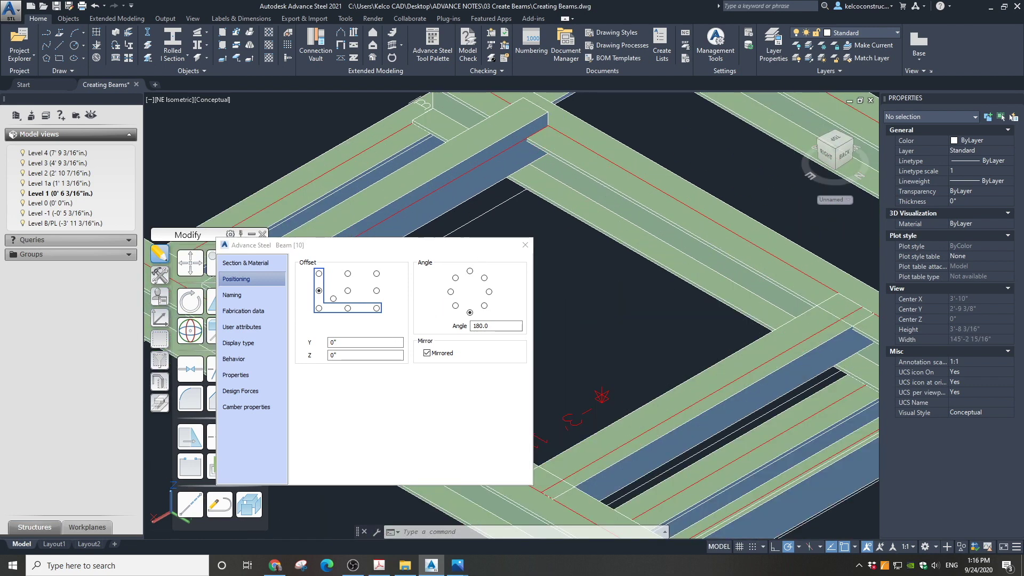
{"action": "scroll", "coordinate": [579, 196], "scroll_direction": "down", "scroll_amount": 4}
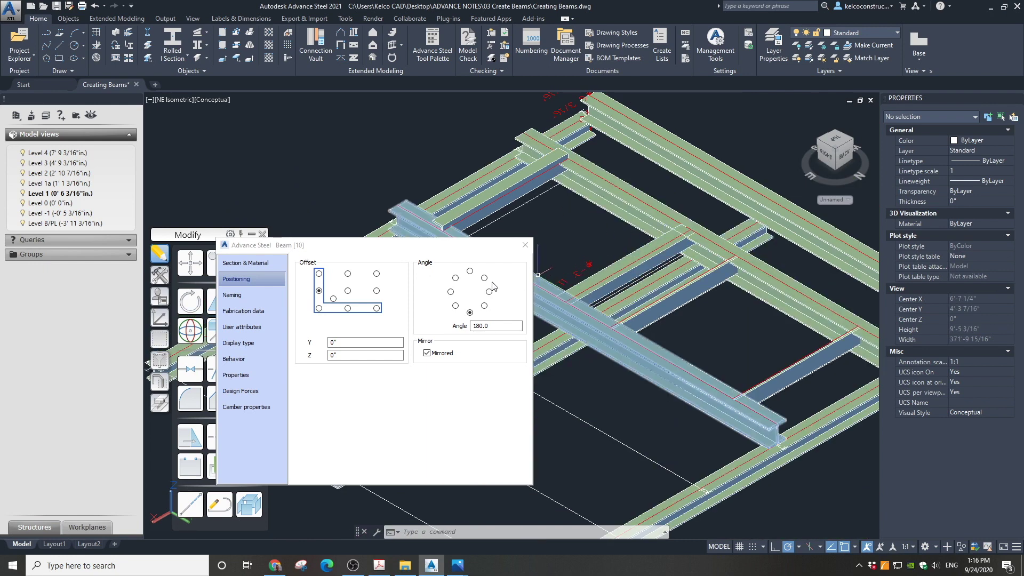
{"action": "left_click", "coordinate": [525, 245]}
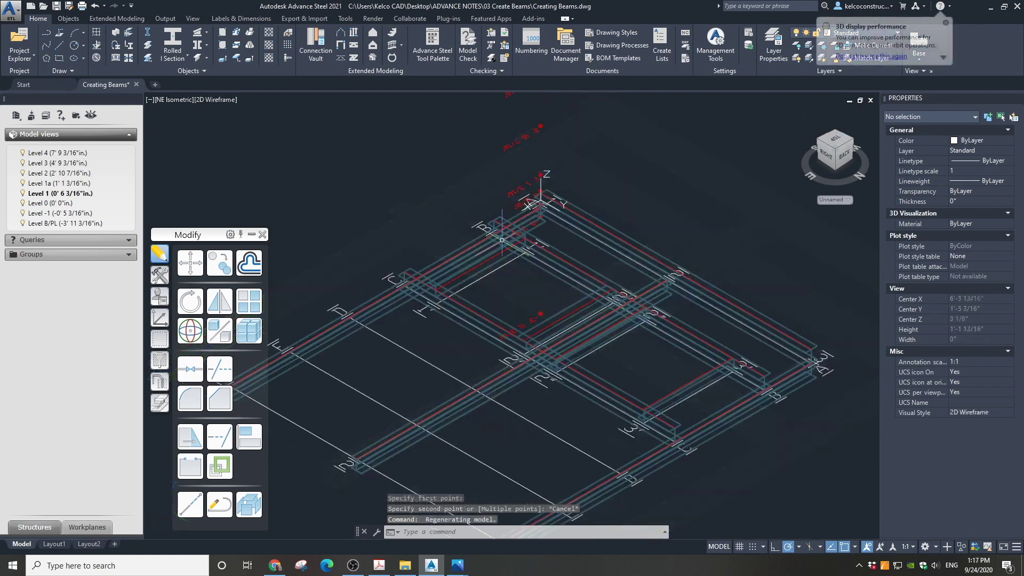
Step: Measure with a temporary line from the line 1' angle beam's top corner down to its system axis
{"action": "scroll", "coordinate": [574, 233], "scroll_direction": "up", "scroll_amount": 8}
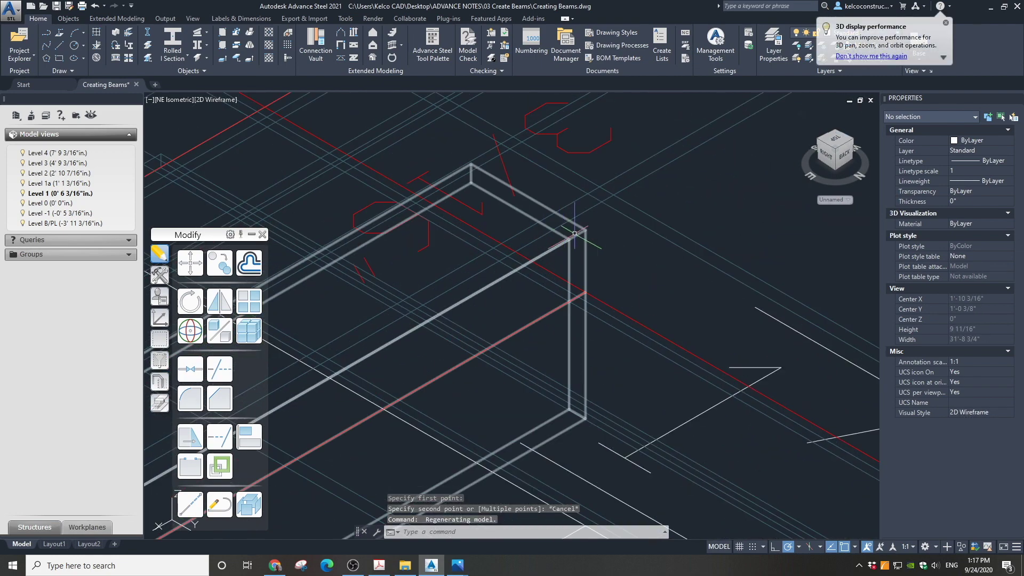
{"action": "type", "text": "l"}
{"action": "key", "text": "Return"}
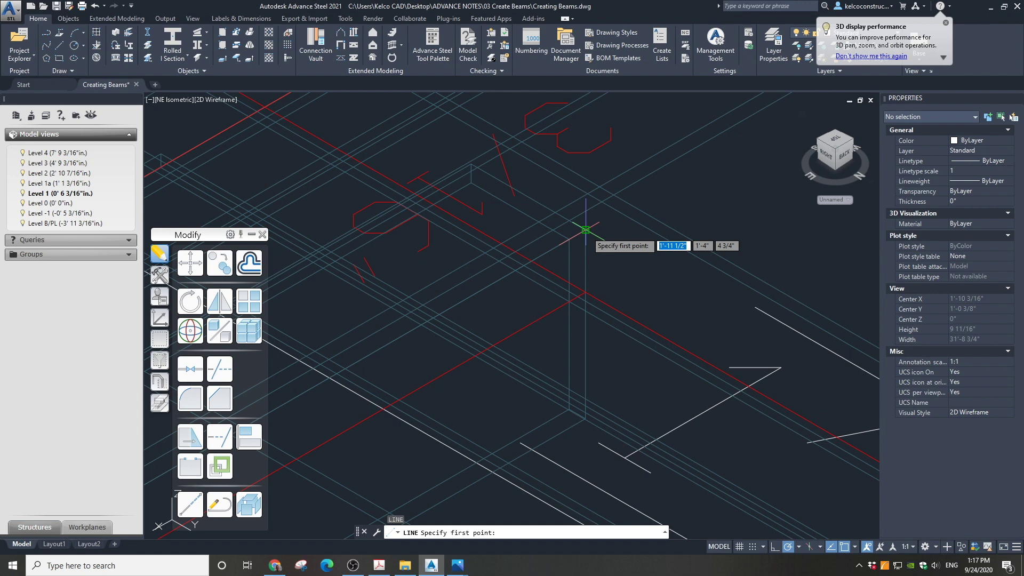
{"action": "left_click", "coordinate": [585, 229]}
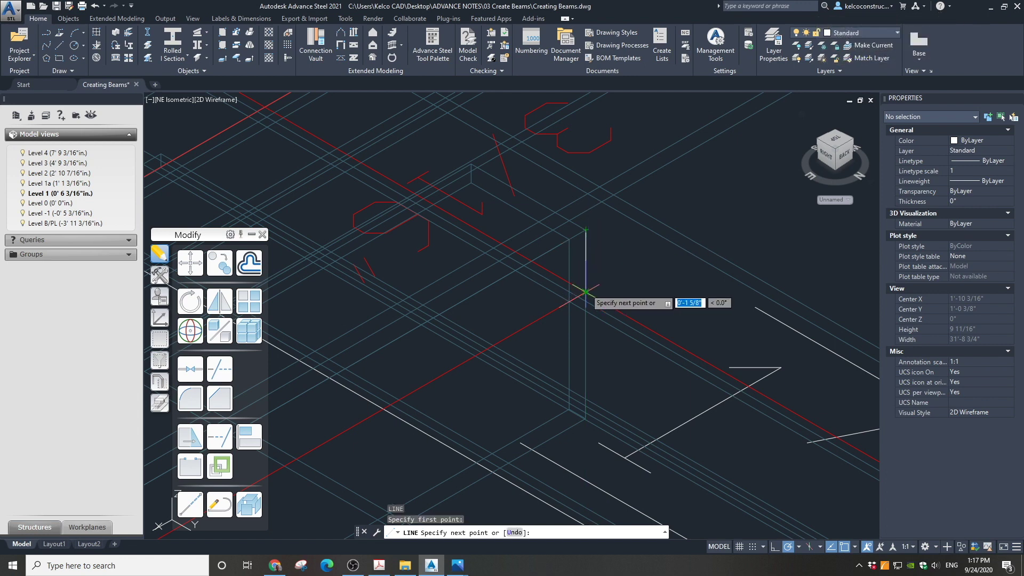
{"action": "key", "text": "Escape"}
{"action": "scroll", "coordinate": [594, 272], "scroll_direction": "down", "scroll_amount": 2}
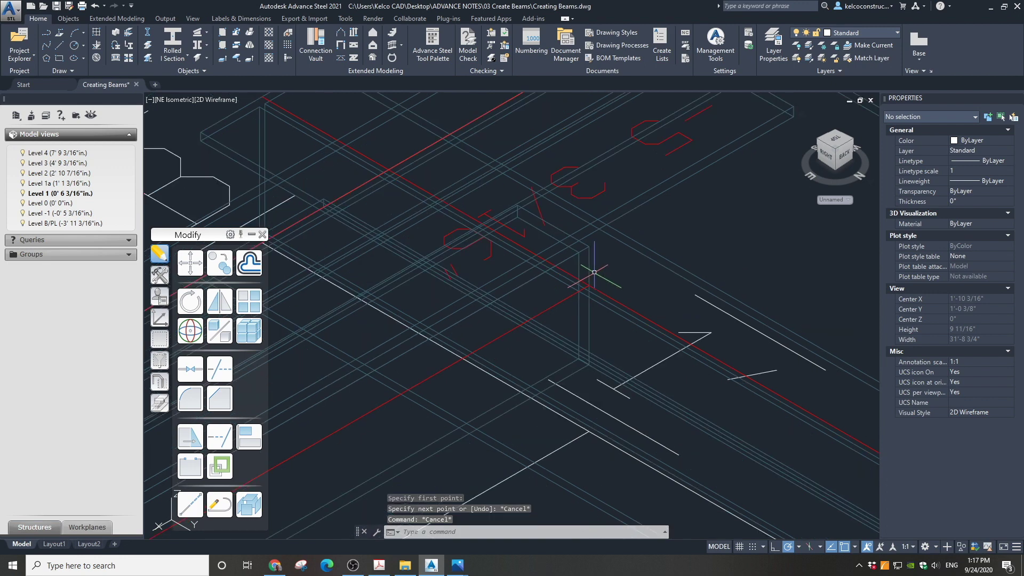
{"action": "scroll", "coordinate": [594, 272], "scroll_direction": "down", "scroll_amount": 2}
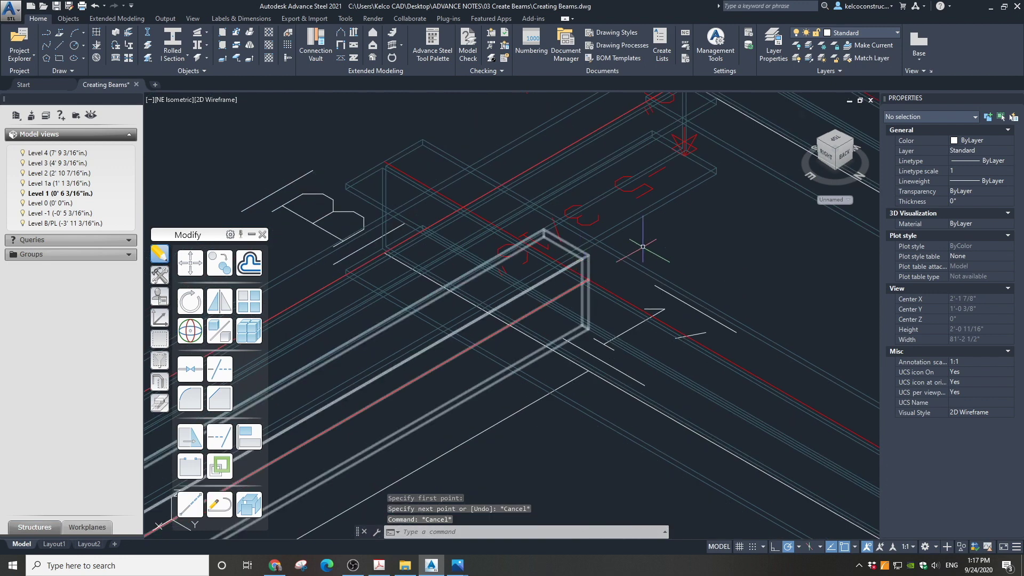
Step: Change the visual style to Conceptual and open the positioning settings of the angle beam on grid line 1'
{"action": "left_click", "coordinate": [214, 100]}
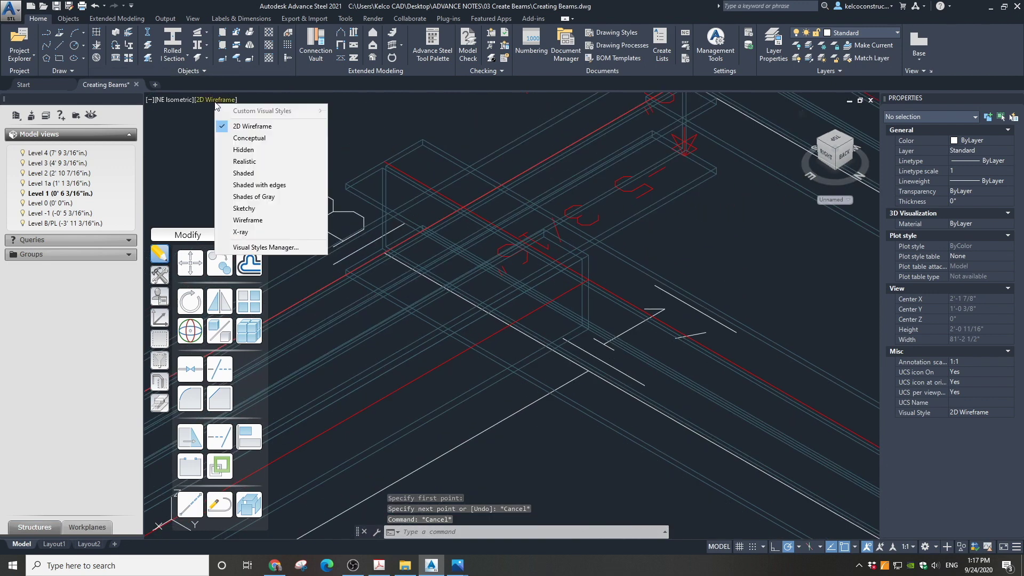
{"action": "left_click", "coordinate": [232, 137]}
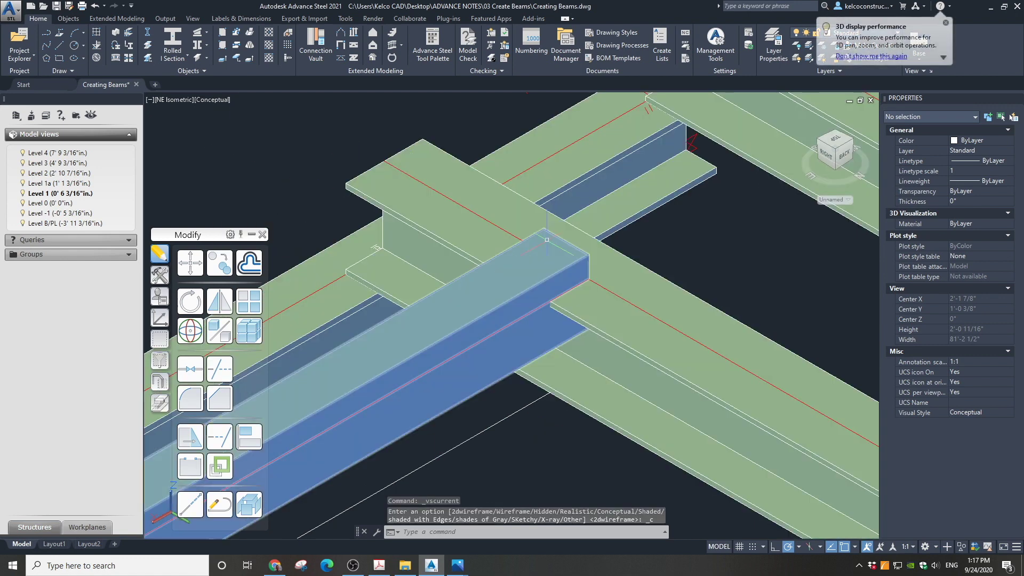
{"action": "double_click", "coordinate": [506, 302]}
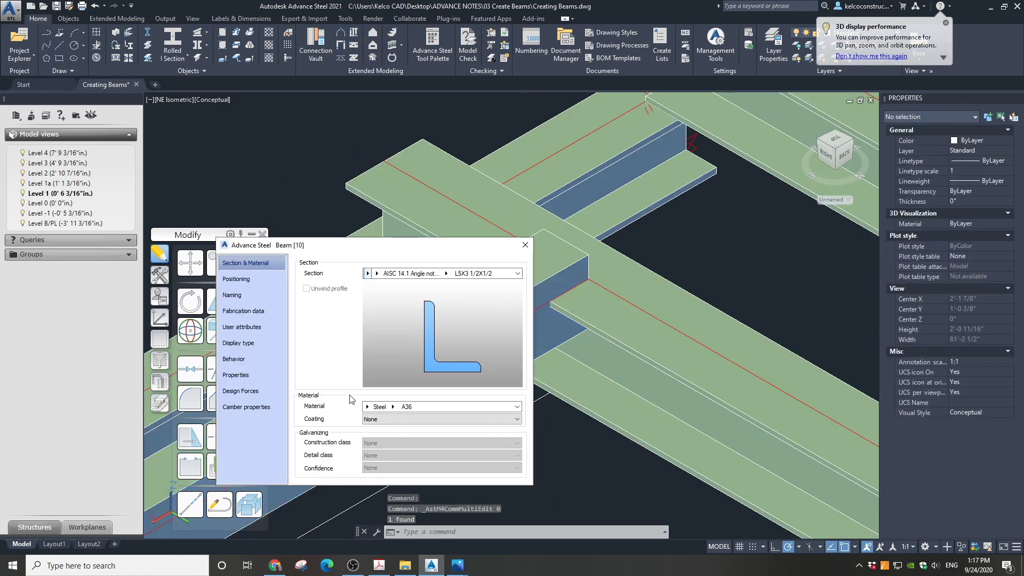
{"action": "left_click", "coordinate": [245, 280]}
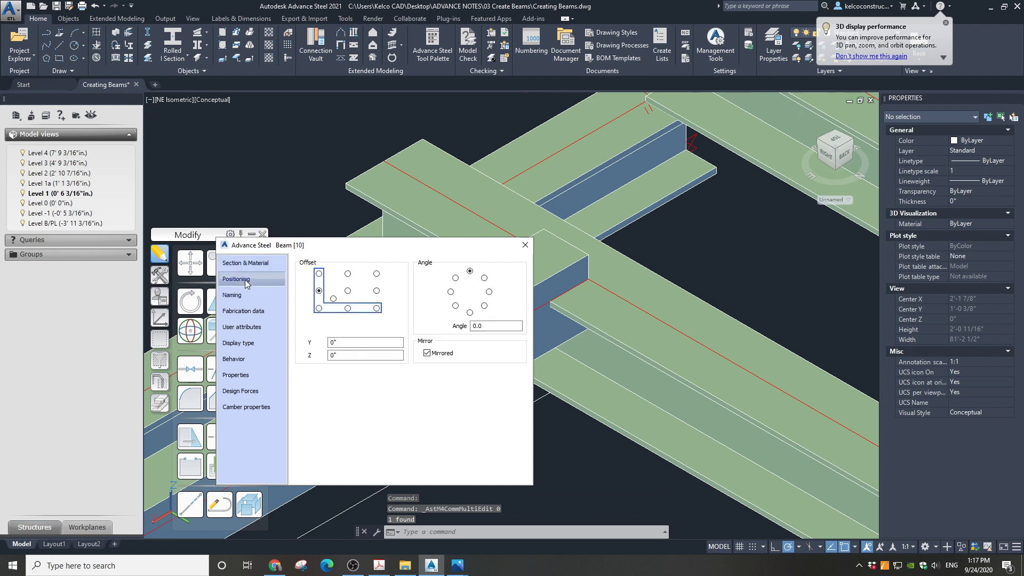
Step: Try a Z offset of -1 5/8" for the angle beam on grid line 1'
{"action": "left_click", "coordinate": [334, 343]}
{"action": "double_click", "coordinate": [333, 343]}
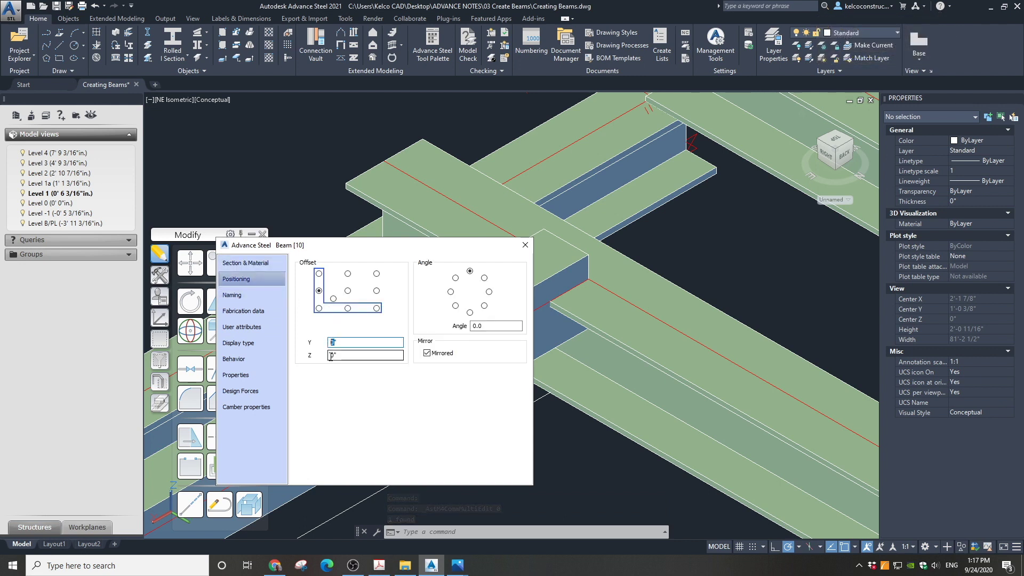
{"action": "left_click", "coordinate": [333, 357]}
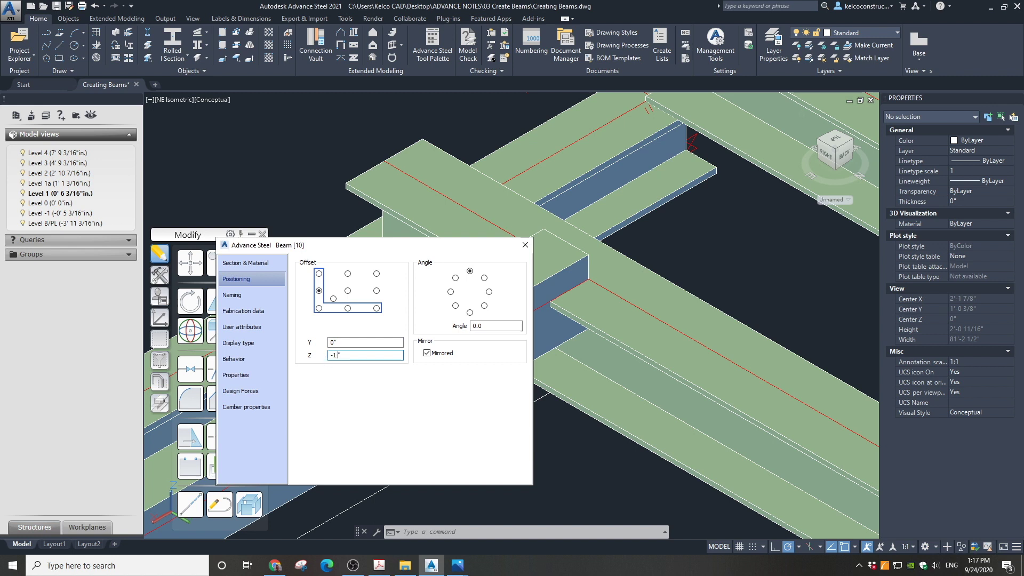
{"action": "key", "text": "Return"}
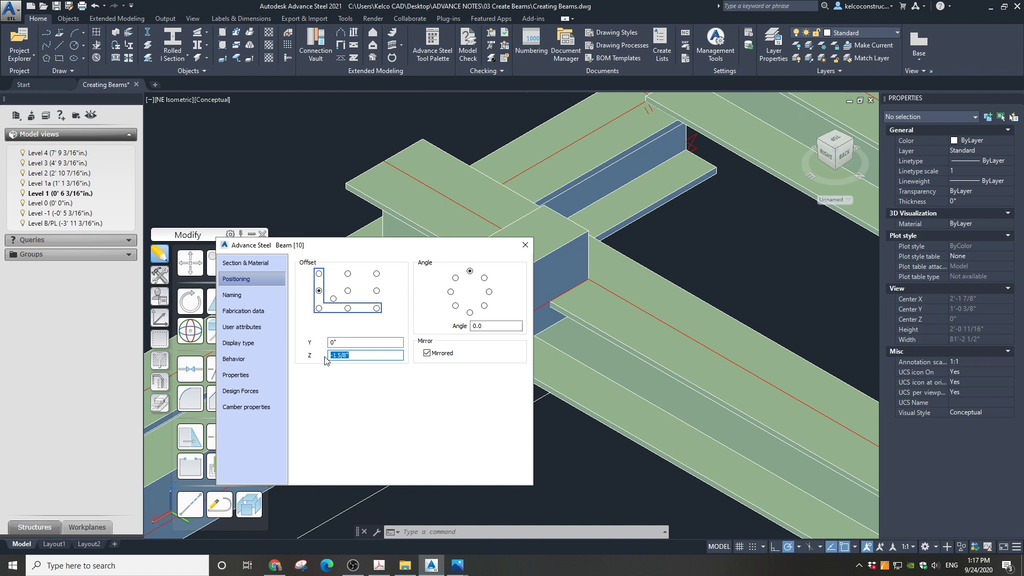
Step: Set the Z offset of the line 1' angle beam to 1 5/8" and close its properties
{"action": "left_click", "coordinate": [333, 355]}
{"action": "key", "text": "Return"}
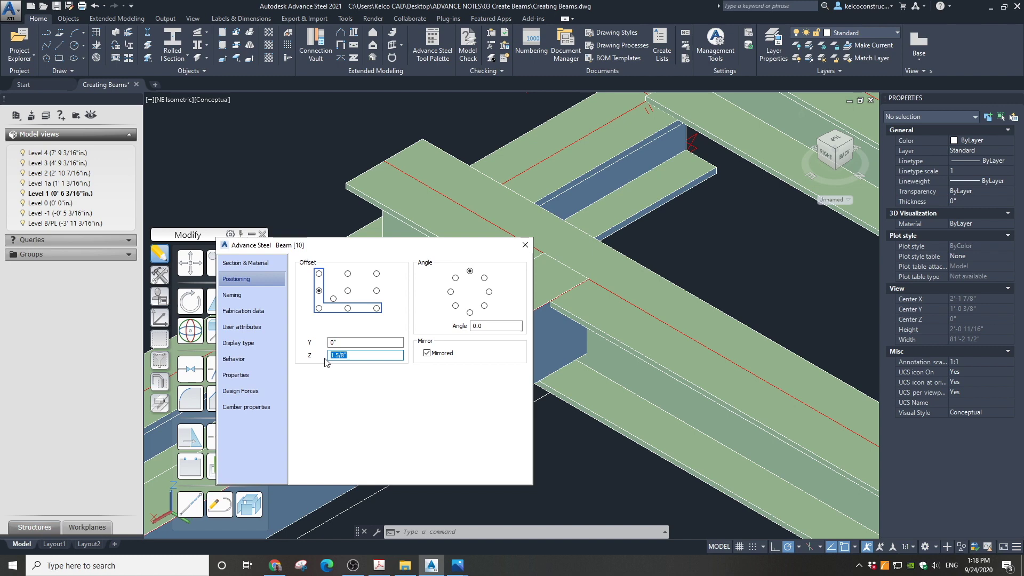
{"action": "left_click", "coordinate": [525, 245]}
Step: Give the angle beam on grid line 2'' the middle-left offset point, a 180 degree rotation and a mirrored section
{"action": "scroll", "coordinate": [456, 212], "scroll_direction": "down", "scroll_amount": 4}
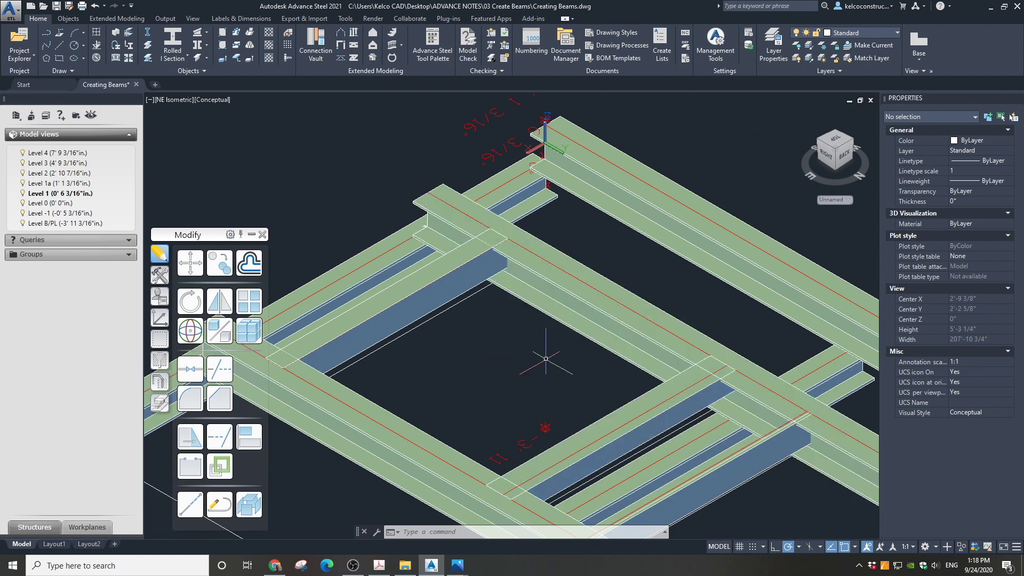
{"action": "scroll", "coordinate": [535, 363], "scroll_direction": "down", "scroll_amount": 2}
{"action": "scroll", "coordinate": [702, 401], "scroll_direction": "up", "scroll_amount": 5}
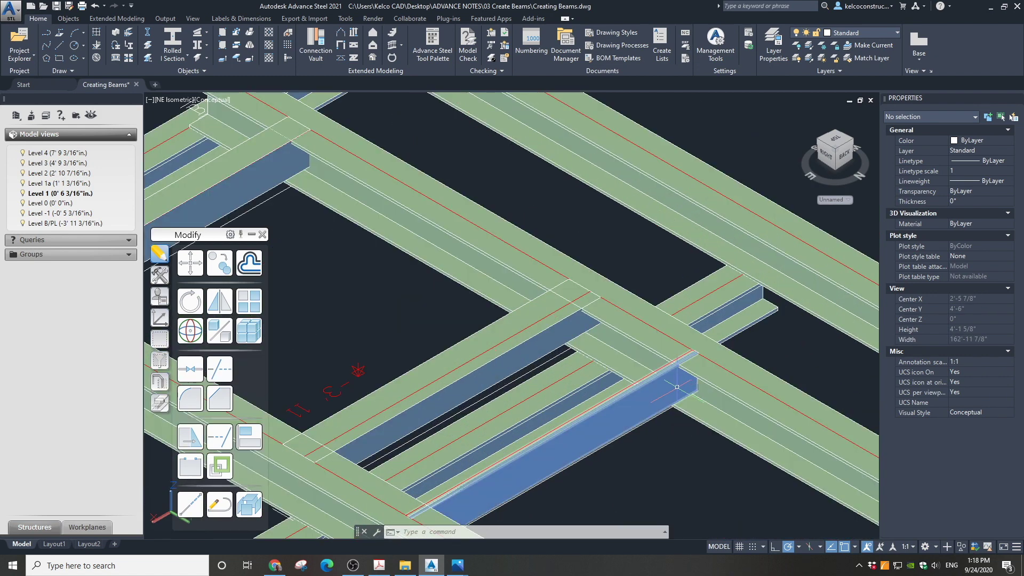
{"action": "double_click", "coordinate": [676, 386]}
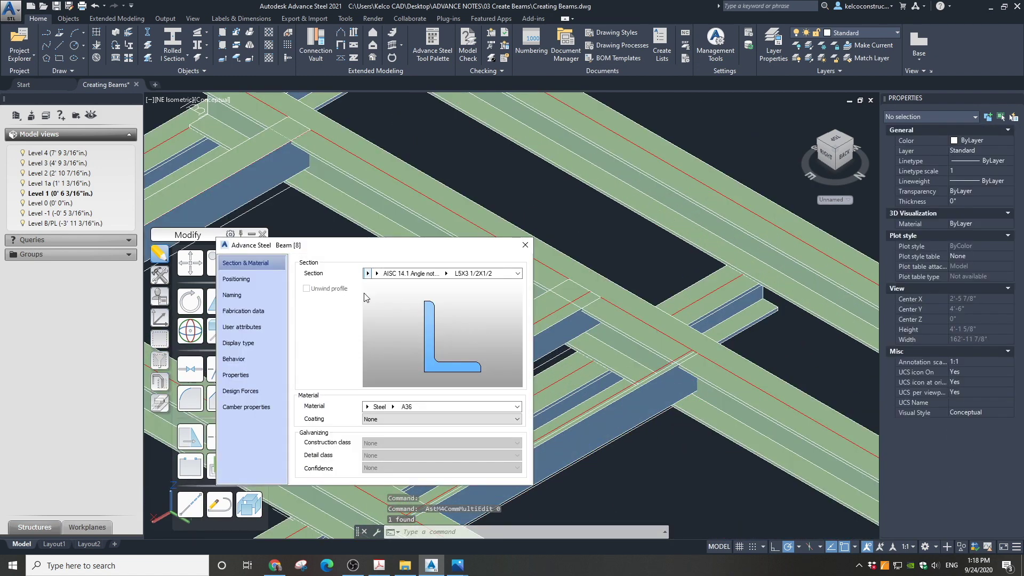
{"action": "left_click", "coordinate": [237, 279]}
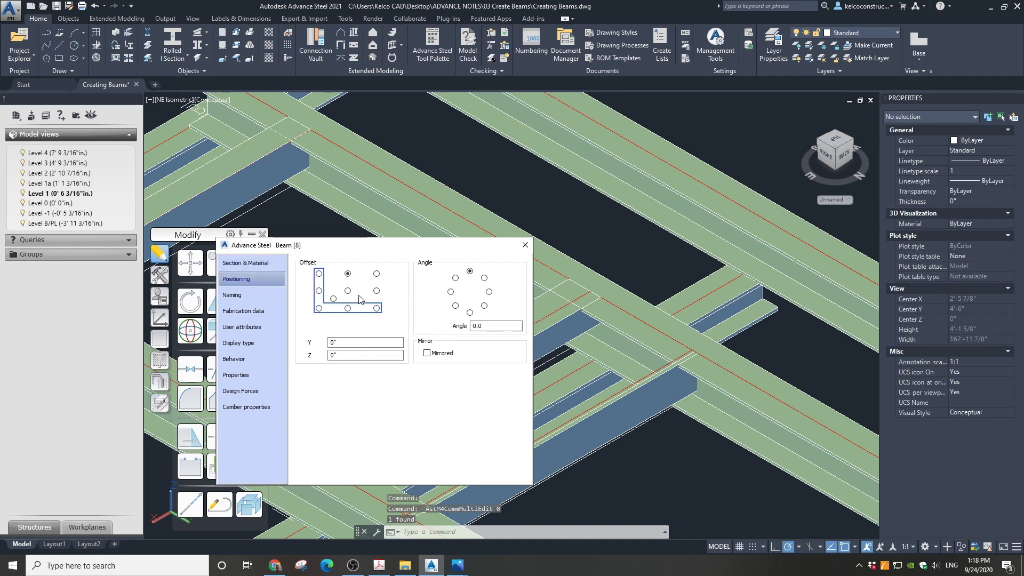
{"action": "left_click", "coordinate": [319, 291]}
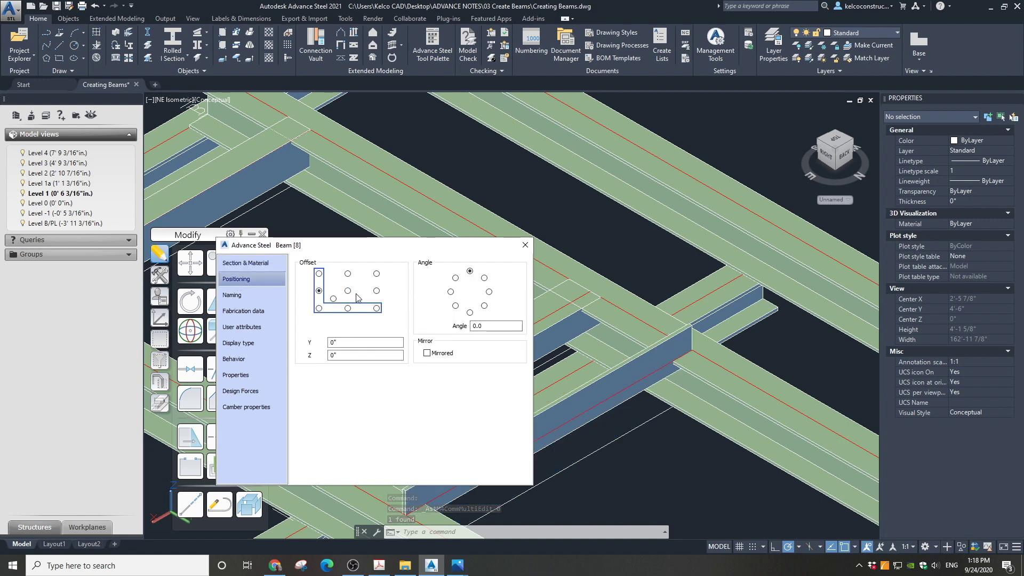
{"action": "left_click", "coordinate": [470, 314]}
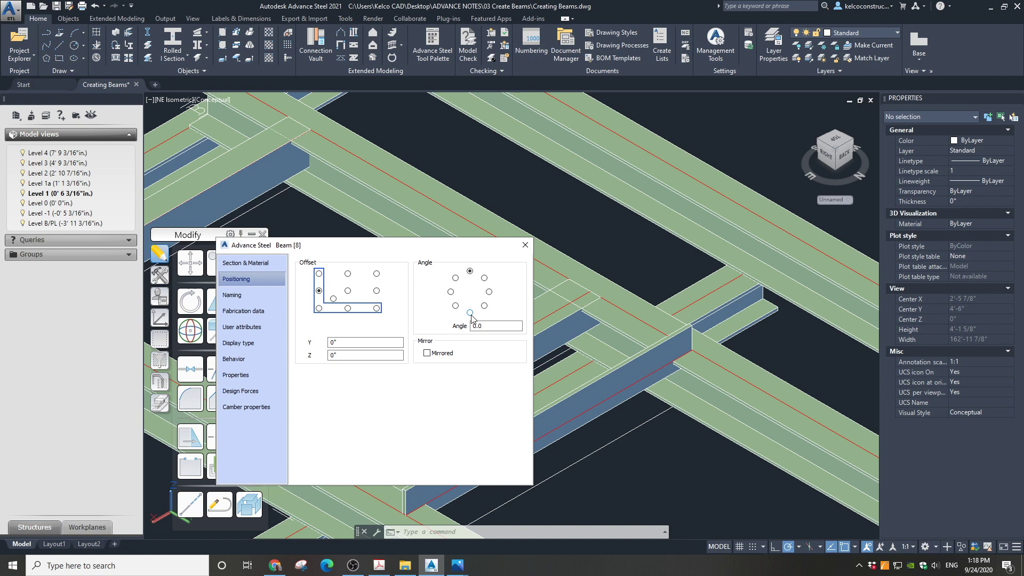
{"action": "left_click", "coordinate": [441, 353]}
Step: Set the Z offset of the line 2'' angle beam to 1 5/8" and close its properties
{"action": "left_click", "coordinate": [332, 355]}
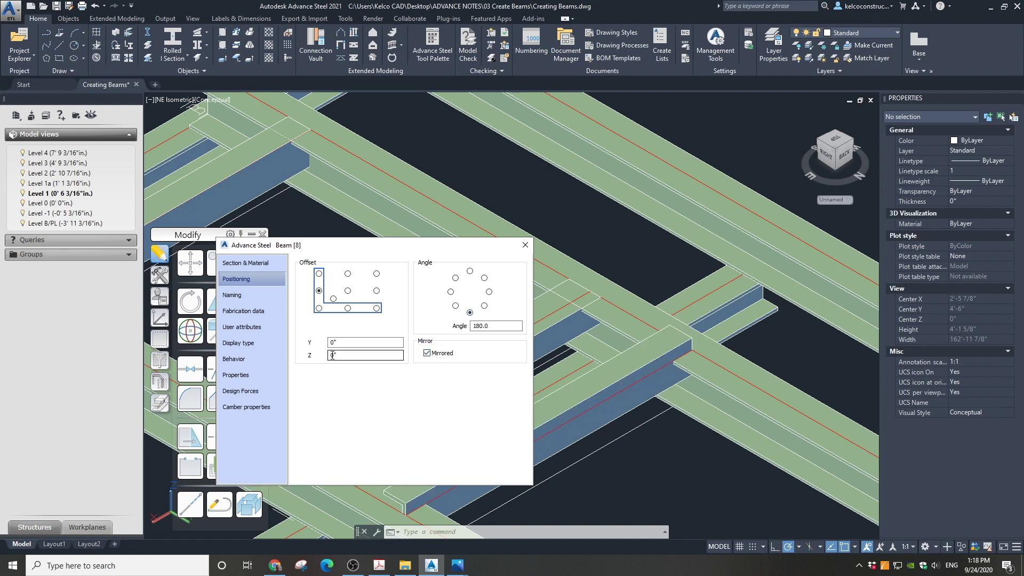
{"action": "double_click", "coordinate": [331, 355]}
{"action": "type", "text": "1 5/8"}
{"action": "key", "text": "Return"}
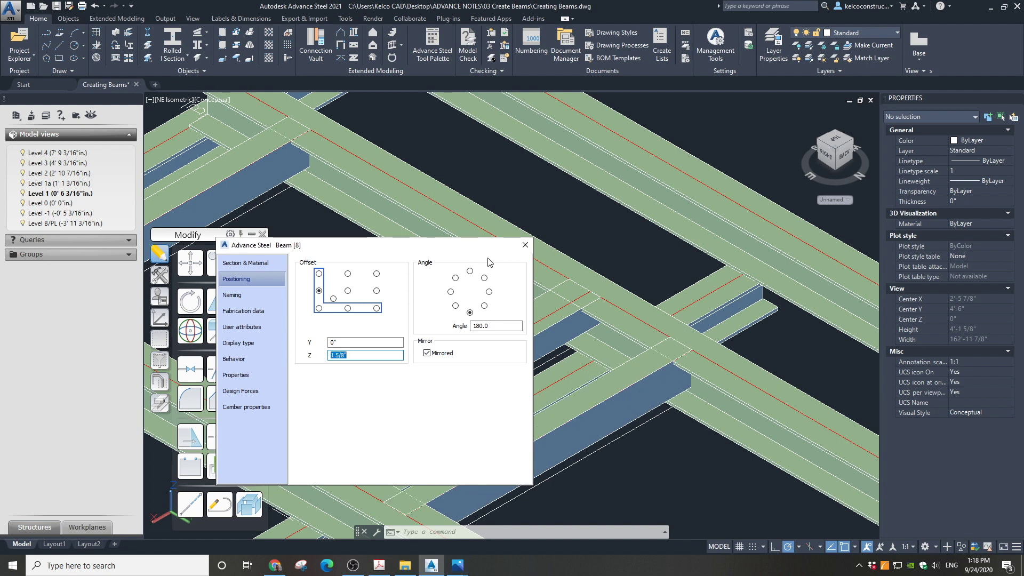
{"action": "left_click", "coordinate": [525, 244]}
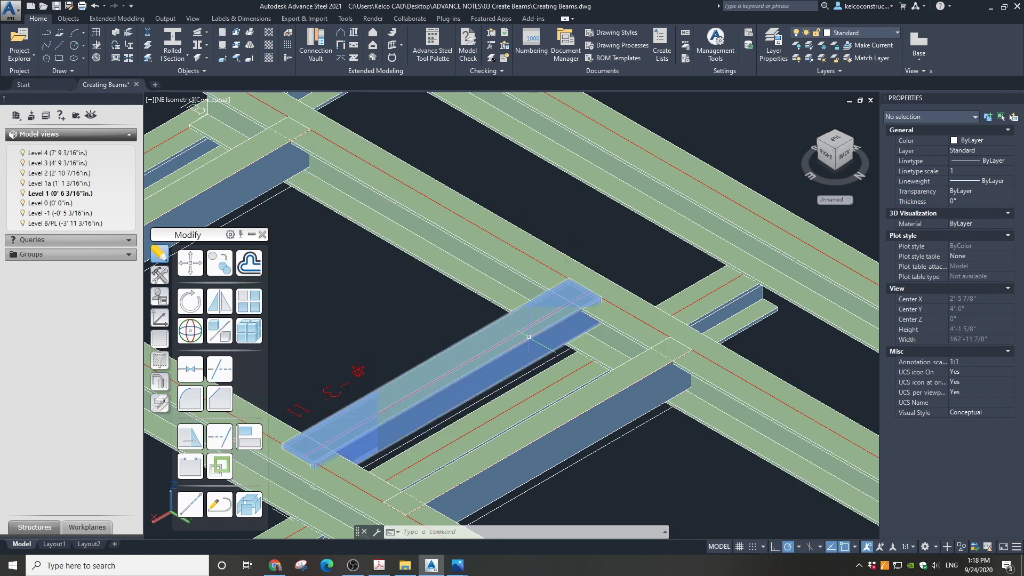
Step: Set the angle beam on grid line 2' to a 90 degree rotation and a Z offset of 1 5/8"
{"action": "double_click", "coordinate": [529, 337]}
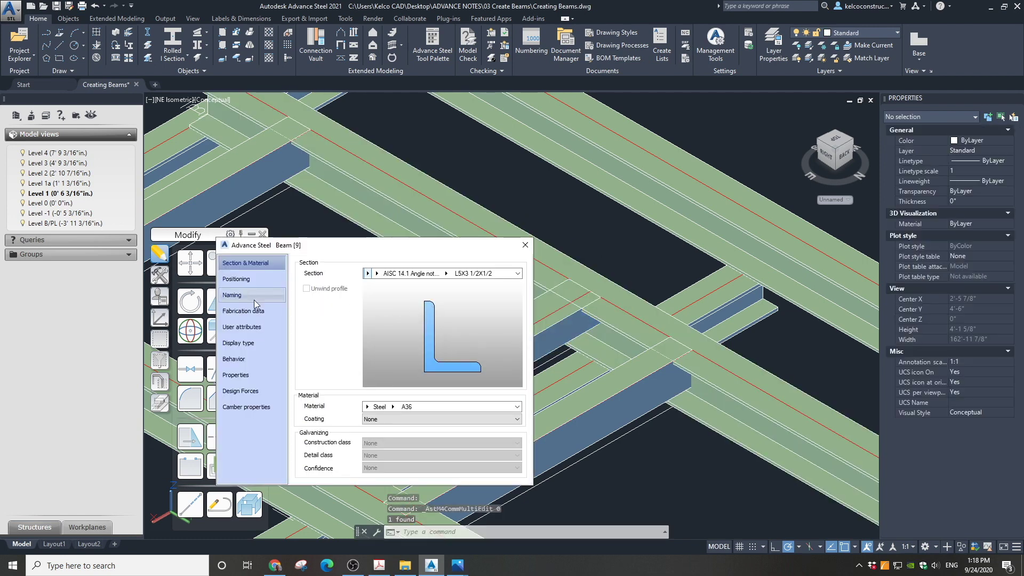
{"action": "left_click", "coordinate": [240, 279]}
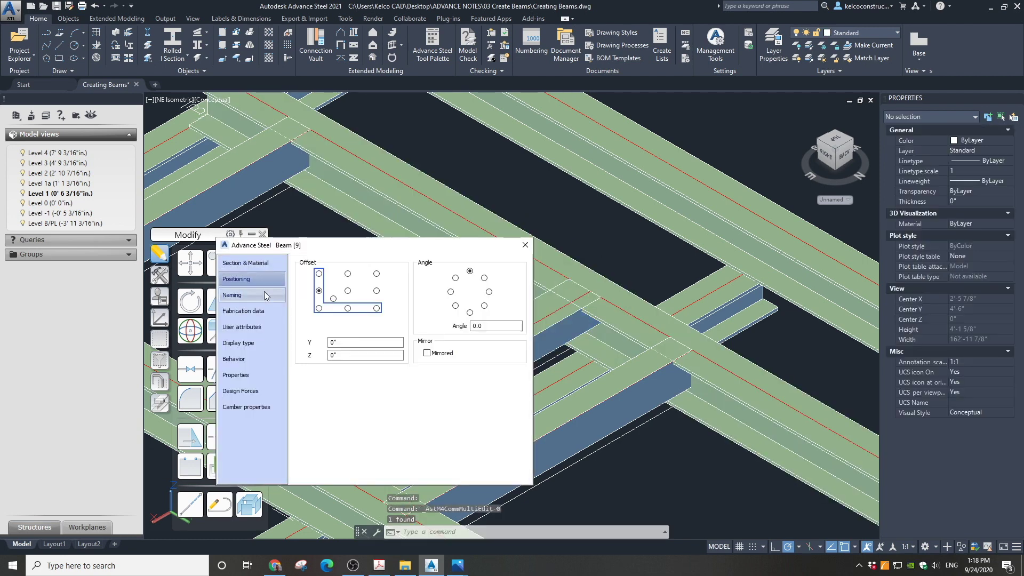
{"action": "left_click", "coordinate": [470, 313]}
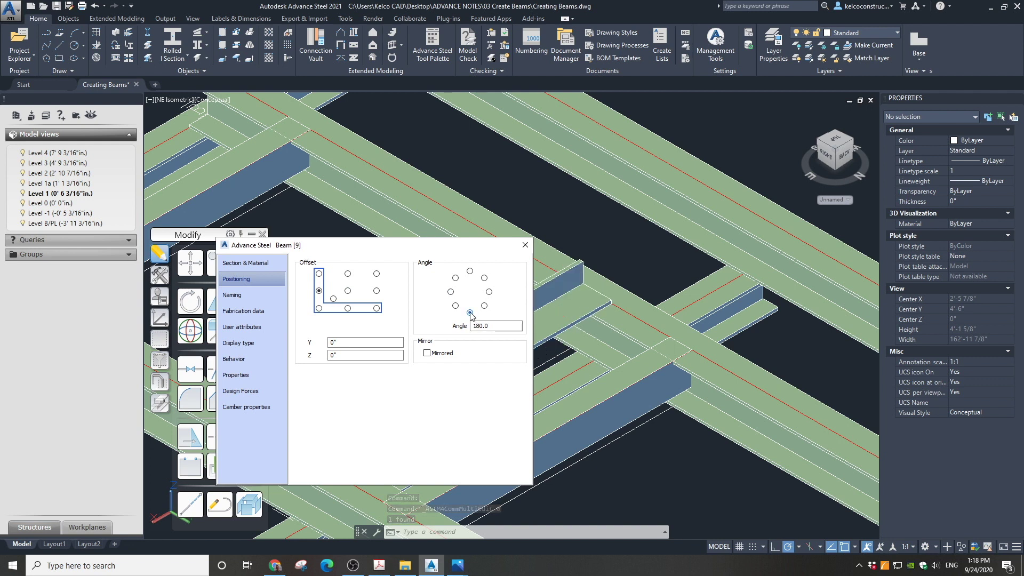
{"action": "left_click", "coordinate": [489, 293]}
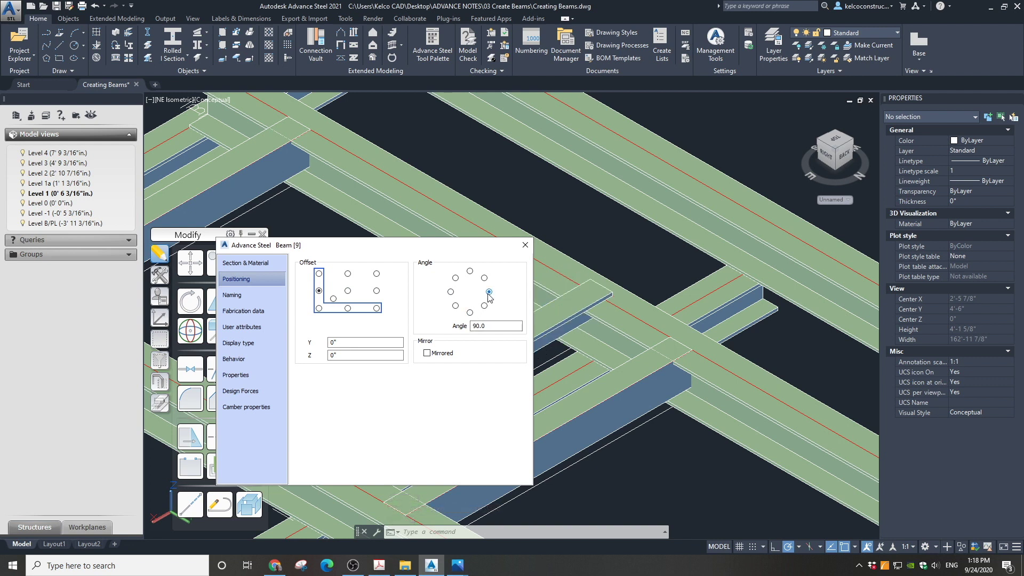
{"action": "double_click", "coordinate": [329, 356]}
{"action": "type", "text": "1 5/8"}
{"action": "key", "text": "Return"}
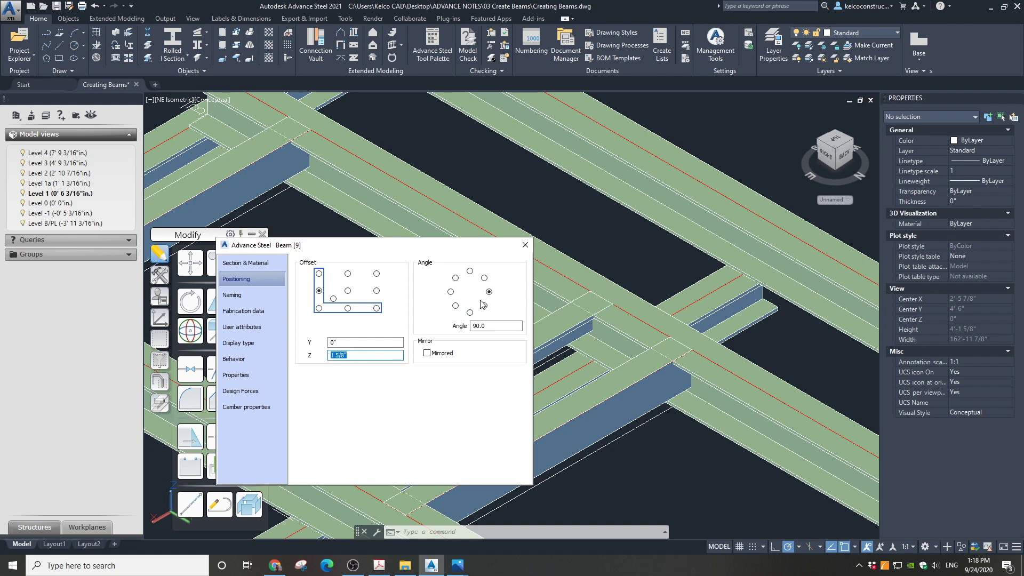
{"action": "left_click", "coordinate": [526, 245]}
Step: Give the angle beam on grid line 3' the middle-left offset point, a Z offset of 1 5/8" and a 180 degree rotation
{"action": "scroll", "coordinate": [538, 301], "scroll_direction": "down", "scroll_amount": 5}
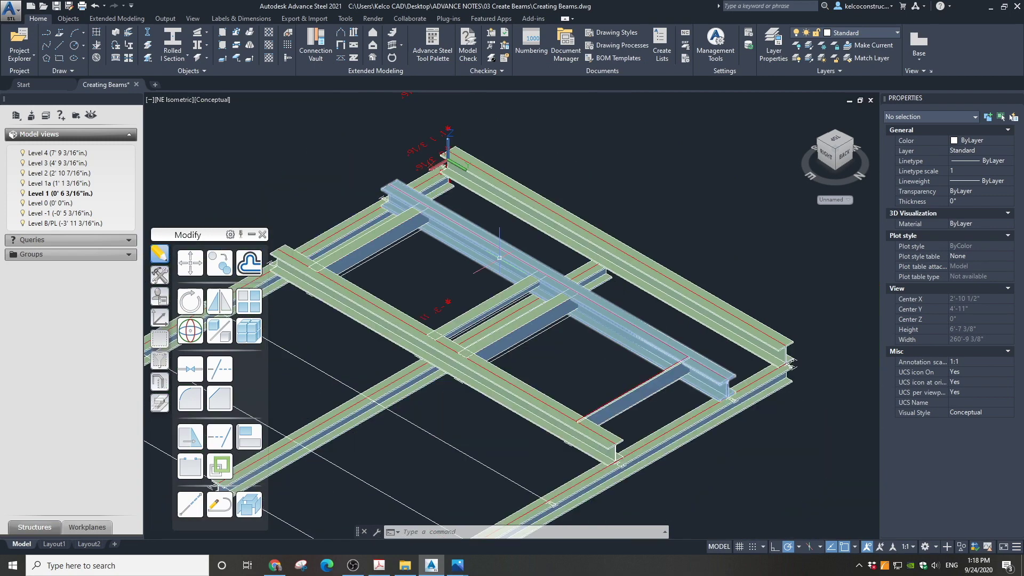
{"action": "scroll", "coordinate": [538, 301], "scroll_direction": "up", "scroll_amount": 10}
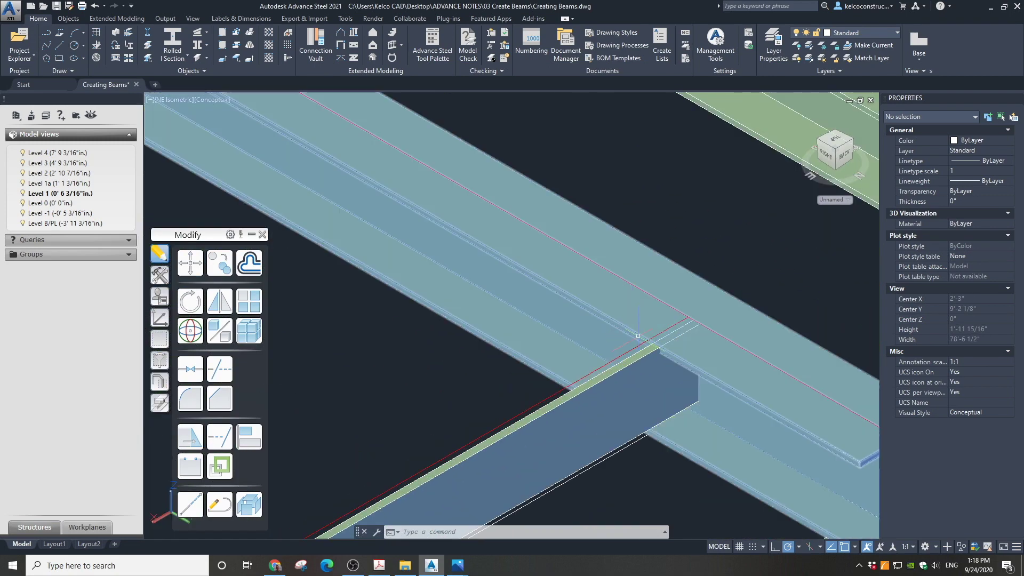
{"action": "double_click", "coordinate": [656, 353]}
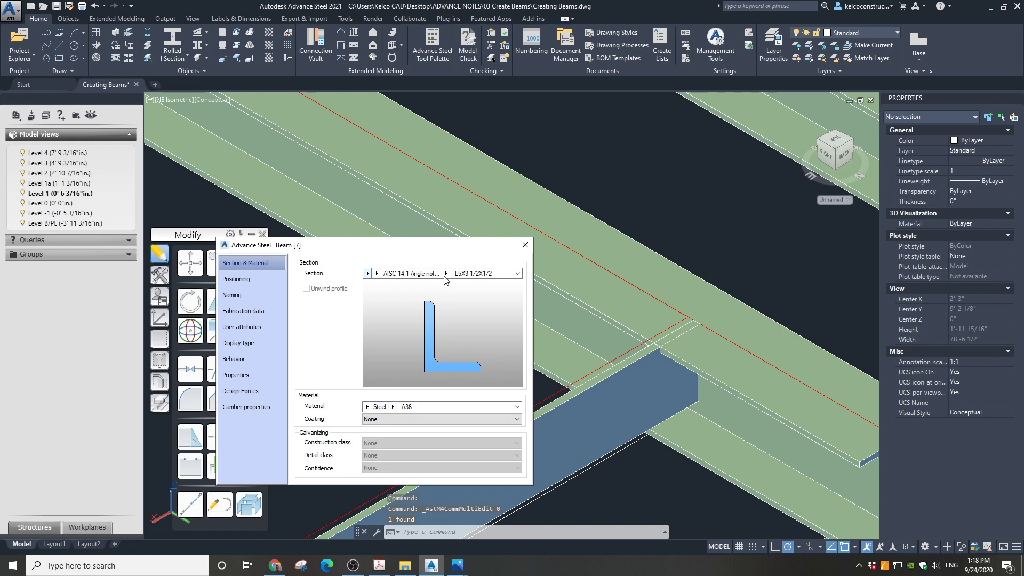
{"action": "left_click", "coordinate": [268, 280]}
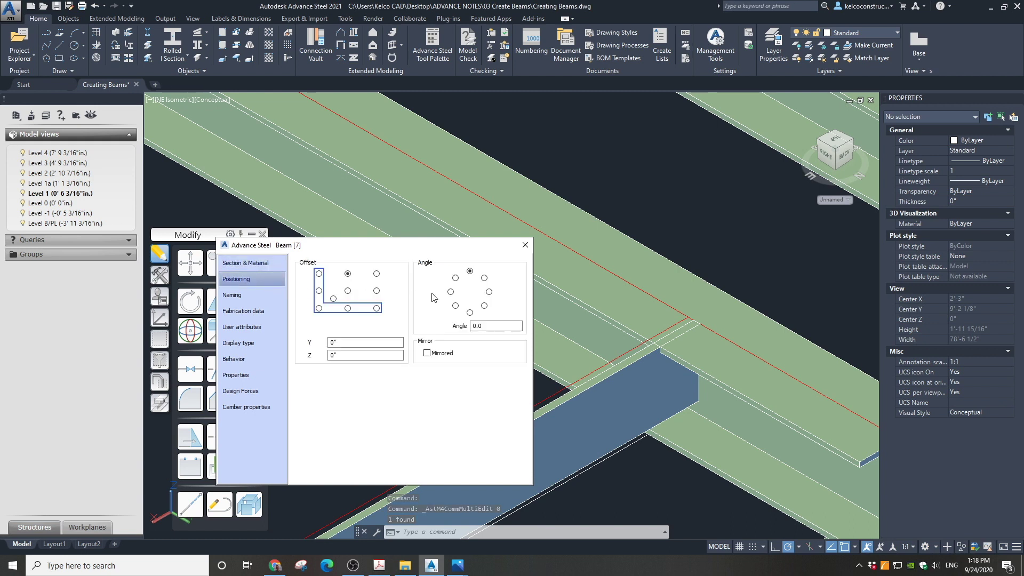
{"action": "left_click", "coordinate": [318, 290]}
{"action": "double_click", "coordinate": [337, 355]}
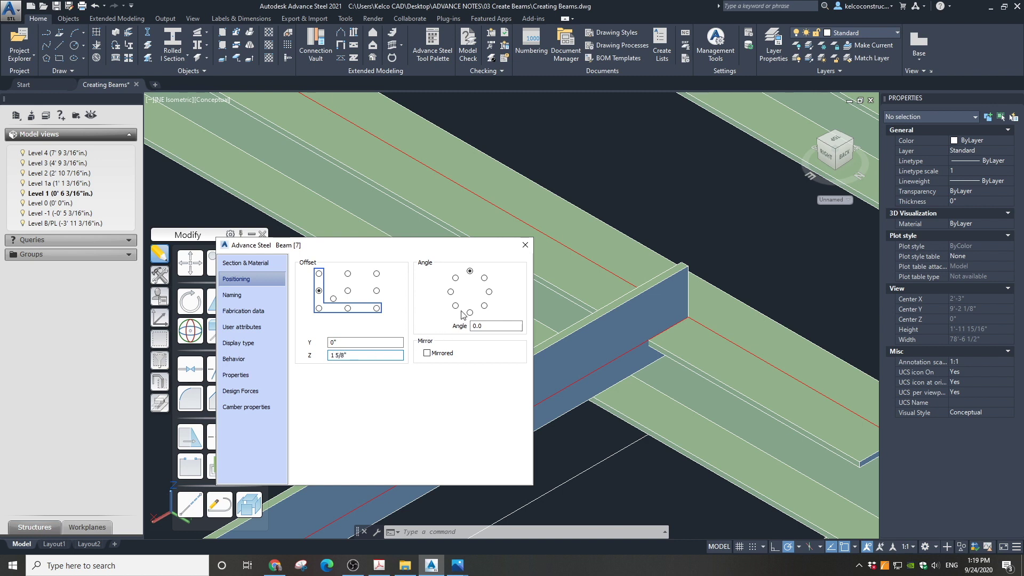
{"action": "key", "text": "Tab"}
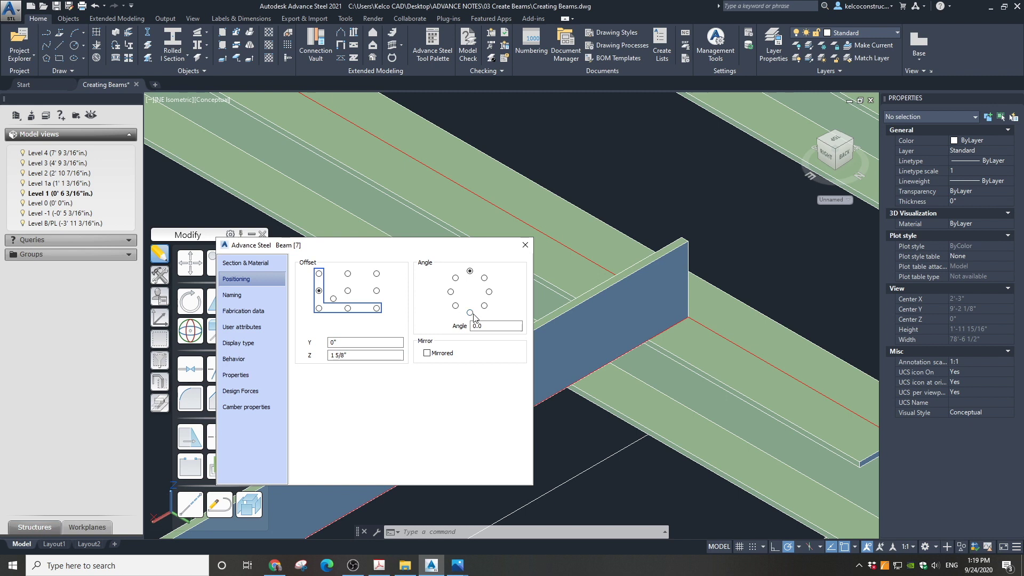
{"action": "left_click", "coordinate": [469, 313]}
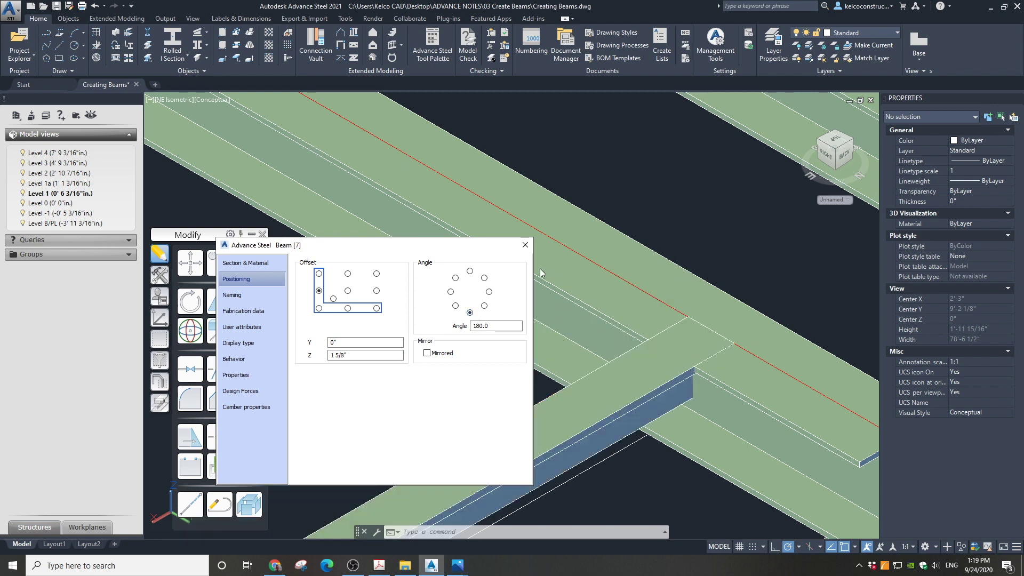
{"action": "left_click", "coordinate": [527, 250]}
Step: Turn the model to the Top view and compare the angle beams with the platform plan drawing in Create Beams 3.JPG
{"action": "scroll", "coordinate": [506, 229], "scroll_direction": "down", "scroll_amount": 3}
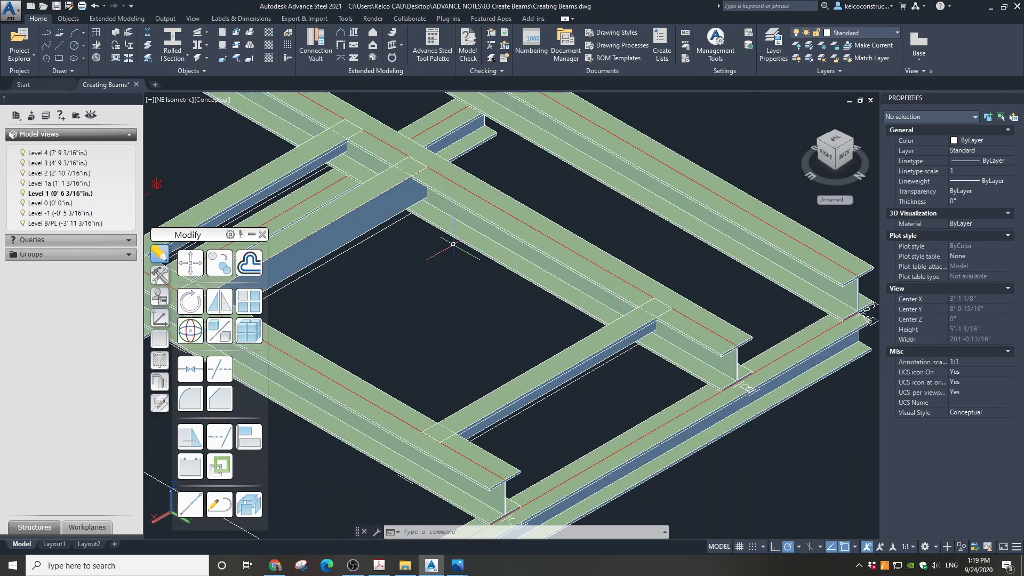
{"action": "scroll", "coordinate": [506, 228], "scroll_direction": "down", "scroll_amount": 3}
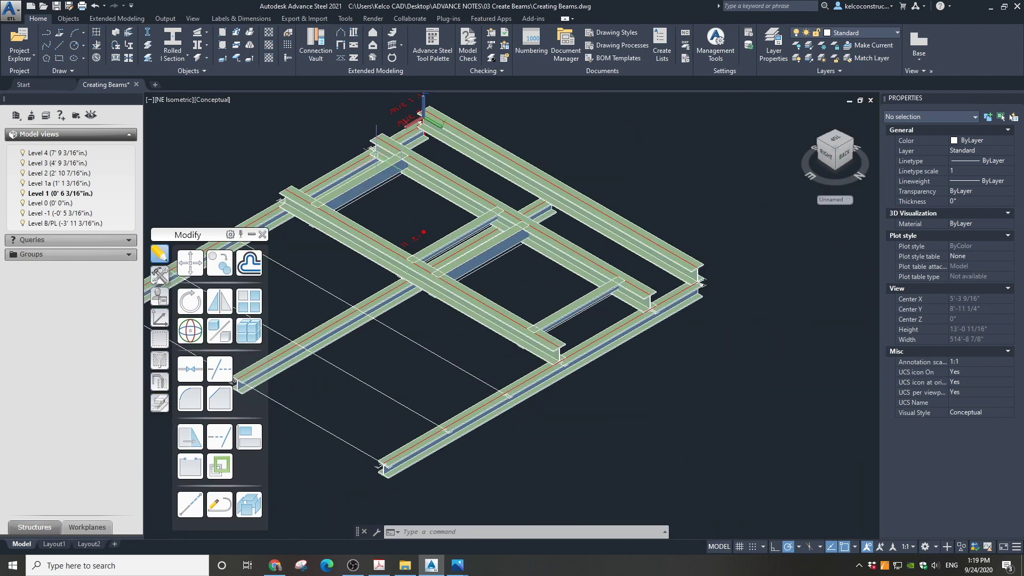
{"action": "scroll", "coordinate": [376, 155], "scroll_direction": "up", "scroll_amount": 2}
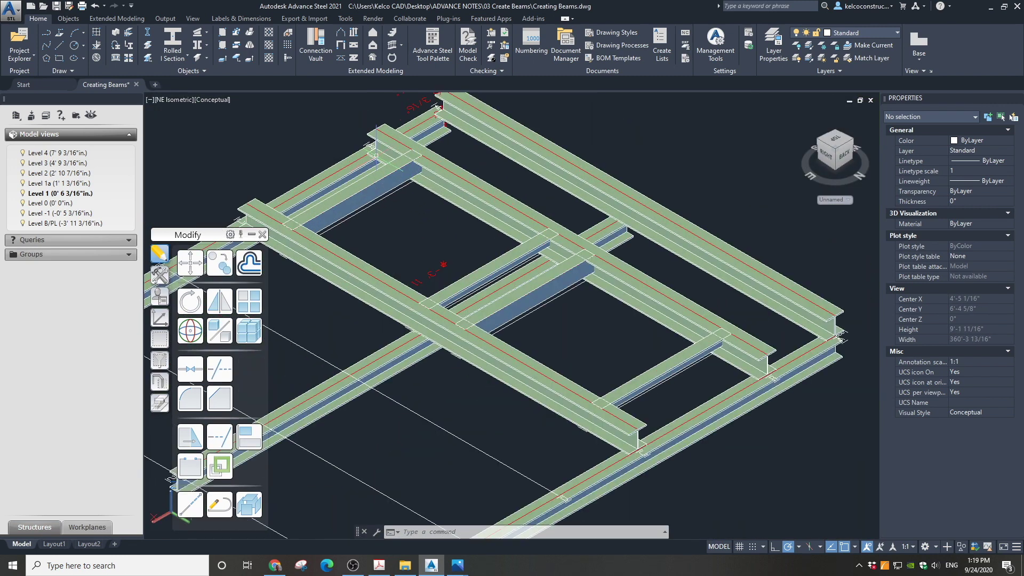
{"action": "left_click", "coordinate": [833, 136]}
{"action": "scroll", "coordinate": [461, 246], "scroll_direction": "up", "scroll_amount": 5}
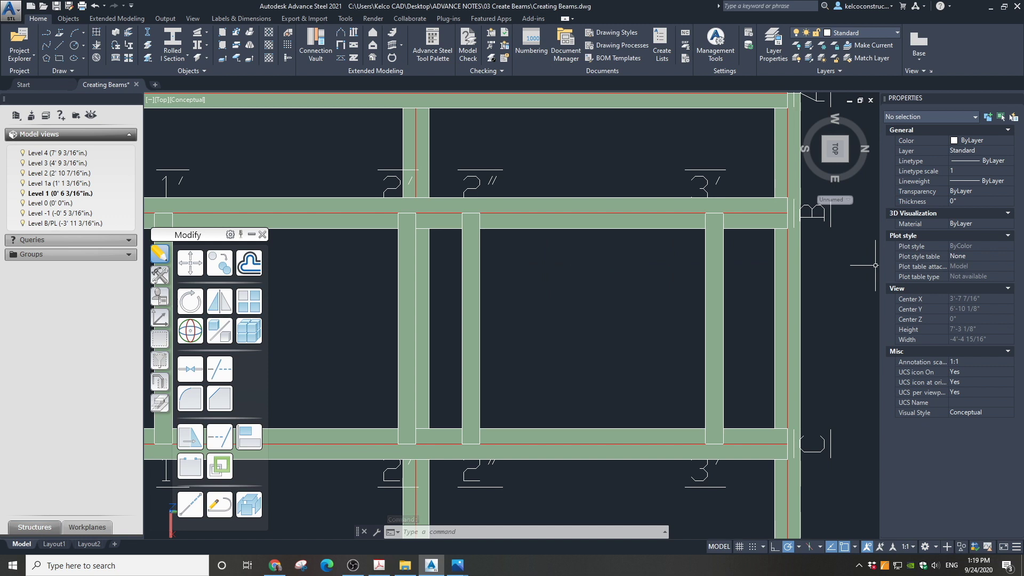
{"action": "key", "text": "alt+Tab"}
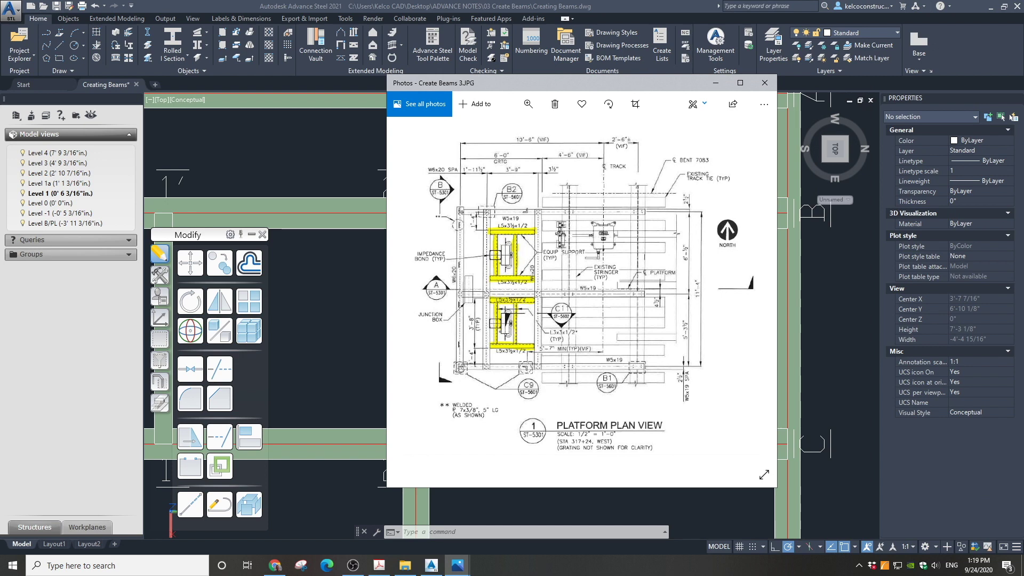
{"action": "key", "text": "alt+Tab"}
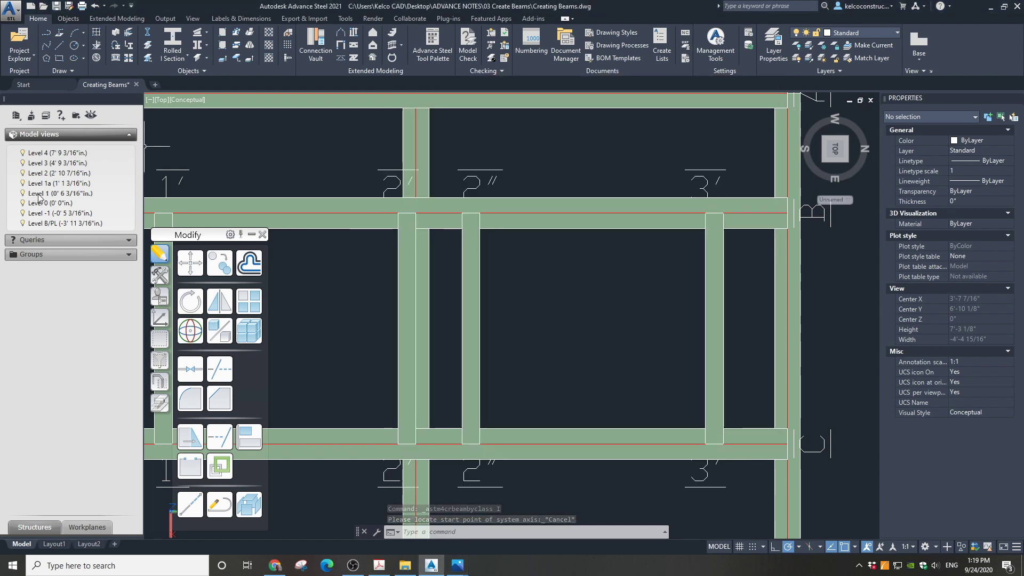
Step: Activate the Level 1 view and place a beam midway between lines B and C, from the line 3' angle beam to the line 2'' angle beam
{"action": "double_click", "coordinate": [38, 194]}
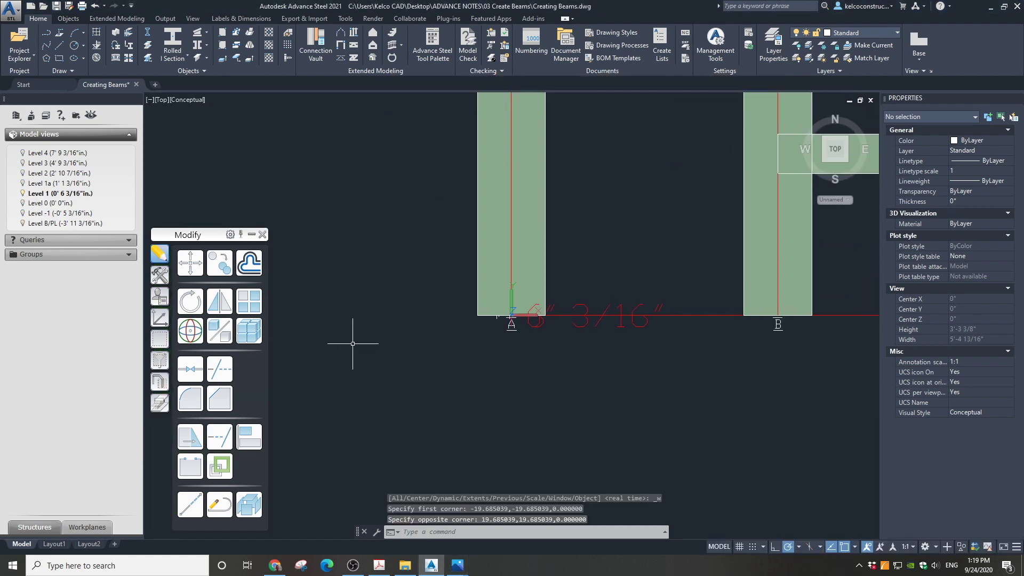
{"action": "scroll", "coordinate": [400, 380], "scroll_direction": "down", "scroll_amount": 8}
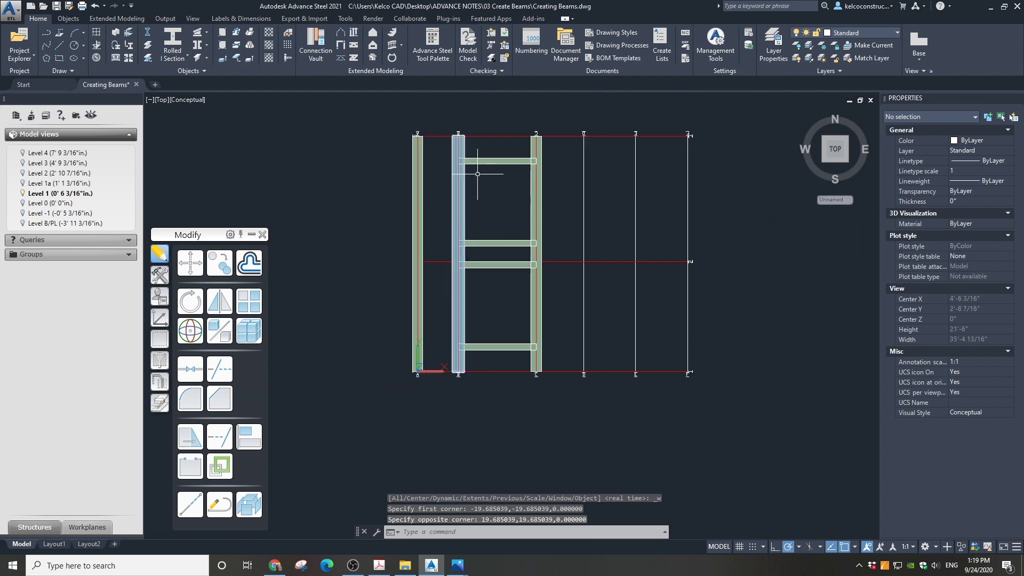
{"action": "scroll", "coordinate": [477, 174], "scroll_direction": "up", "scroll_amount": 3}
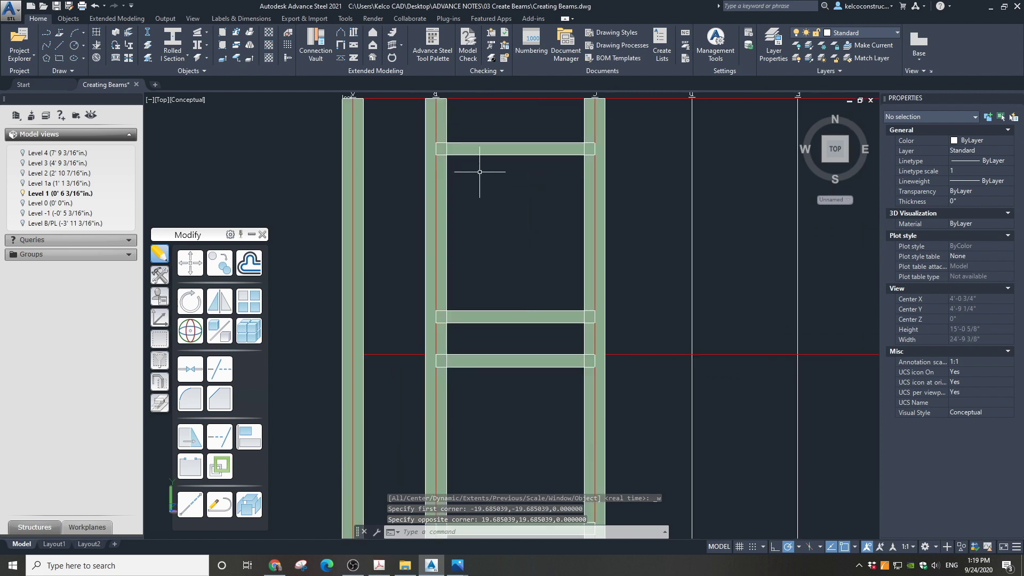
{"action": "left_click", "coordinate": [170, 37]}
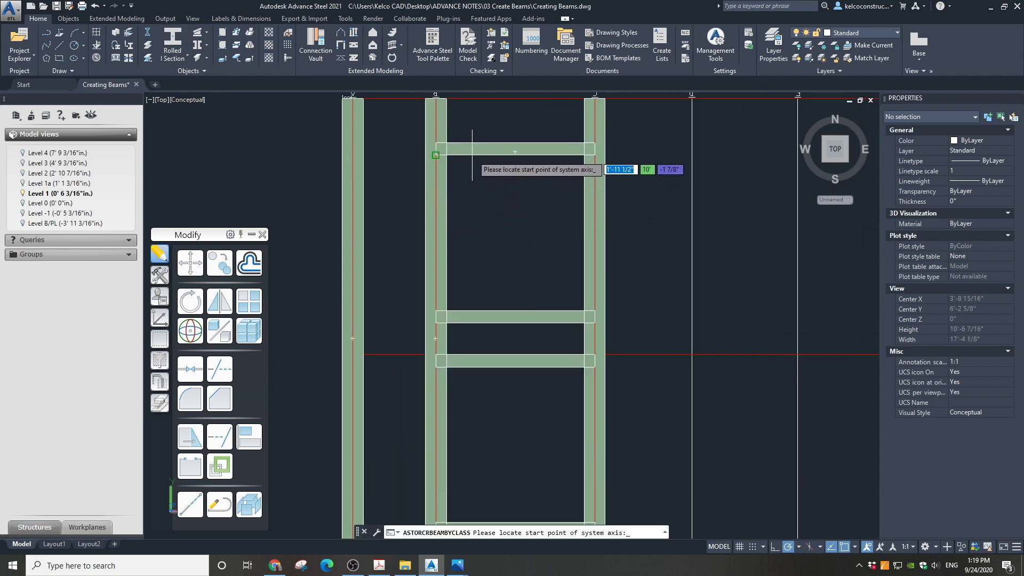
{"action": "scroll", "coordinate": [503, 155], "scroll_direction": "up", "scroll_amount": 3}
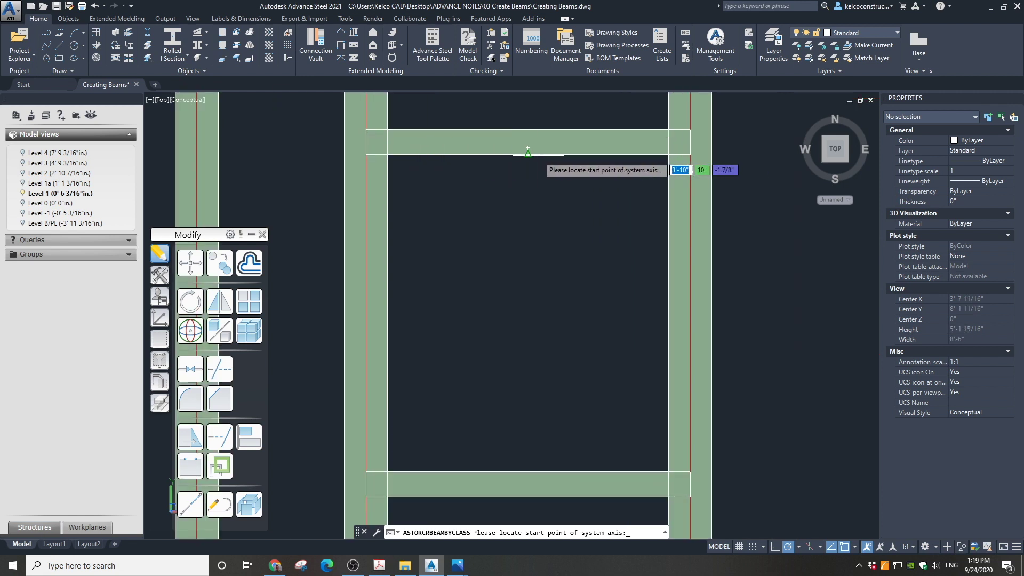
{"action": "left_click", "coordinate": [531, 155]}
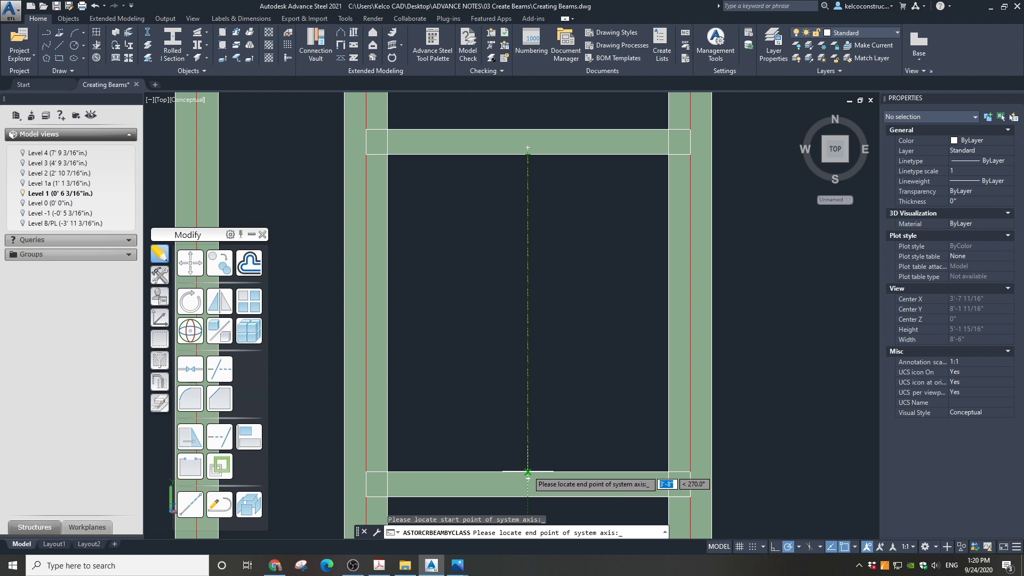
{"action": "scroll", "coordinate": [528, 472], "scroll_direction": "up", "scroll_amount": 10}
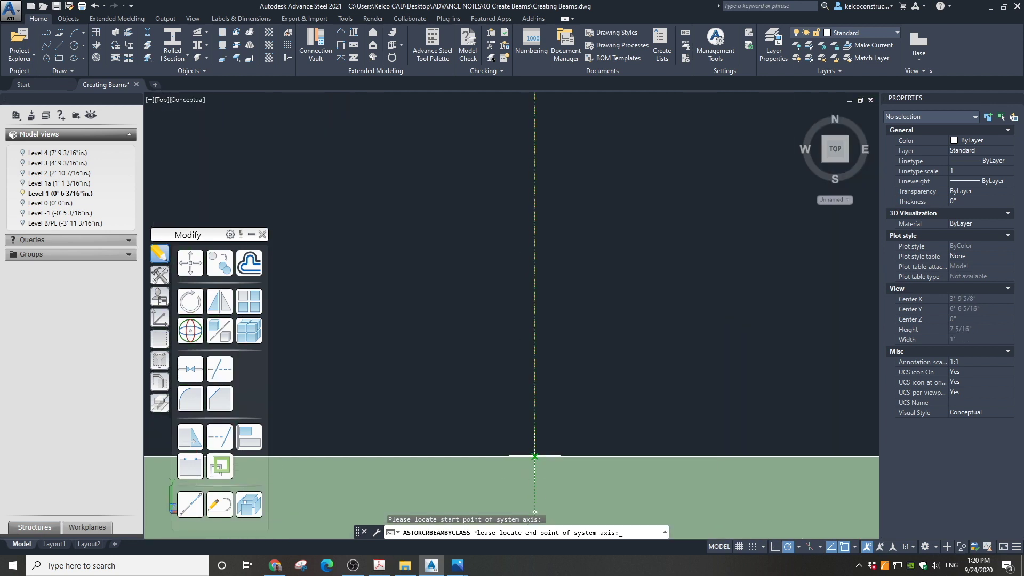
{"action": "left_click", "coordinate": [535, 456]}
{"action": "scroll", "coordinate": [534, 416], "scroll_direction": "down", "scroll_amount": 10}
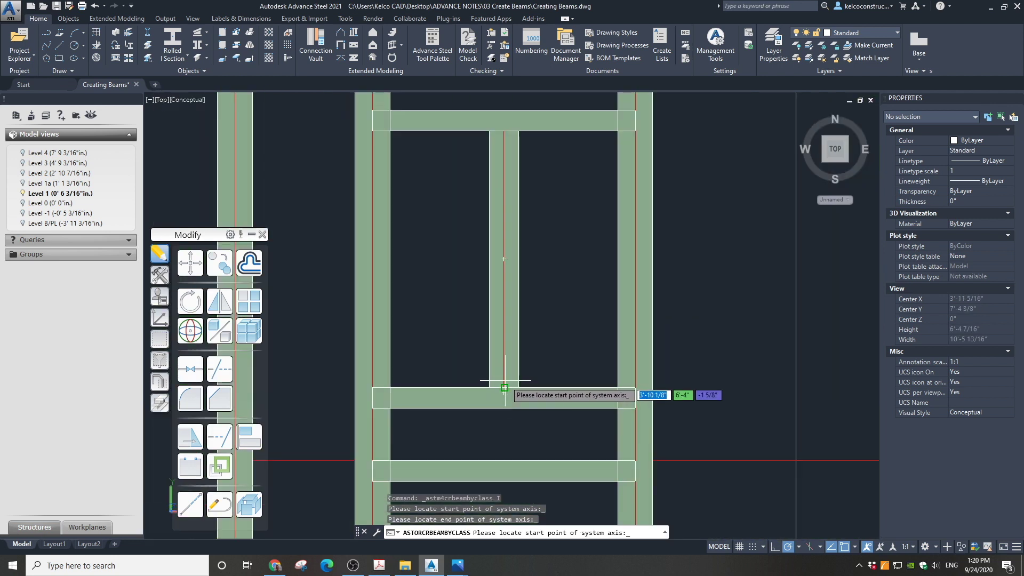
{"action": "key", "text": "Escape"}
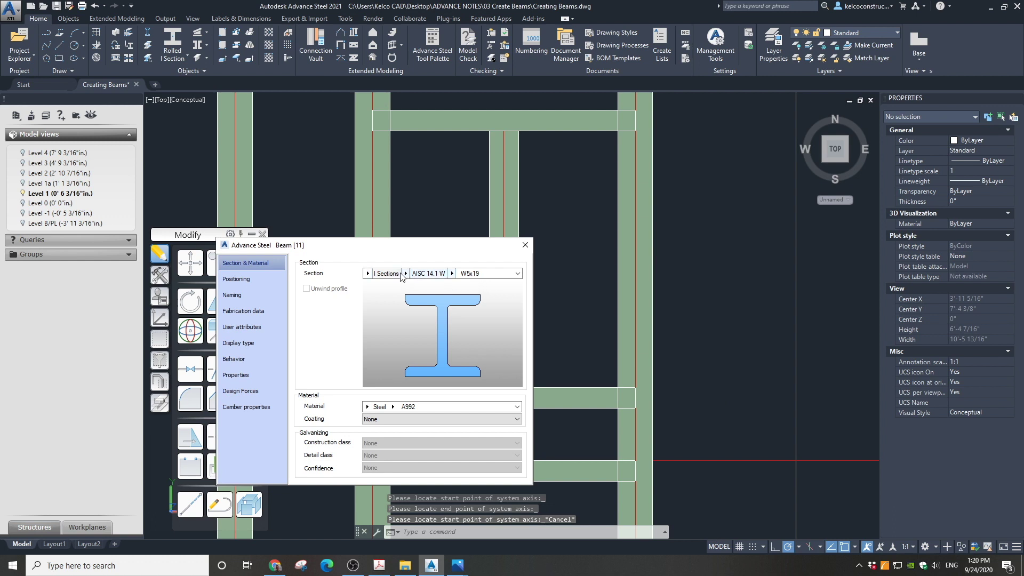
Step: Change the new beam's section to the AISC 14.1 Angle identical profile L3X3X1/2 and close its properties
{"action": "left_click", "coordinate": [367, 273]}
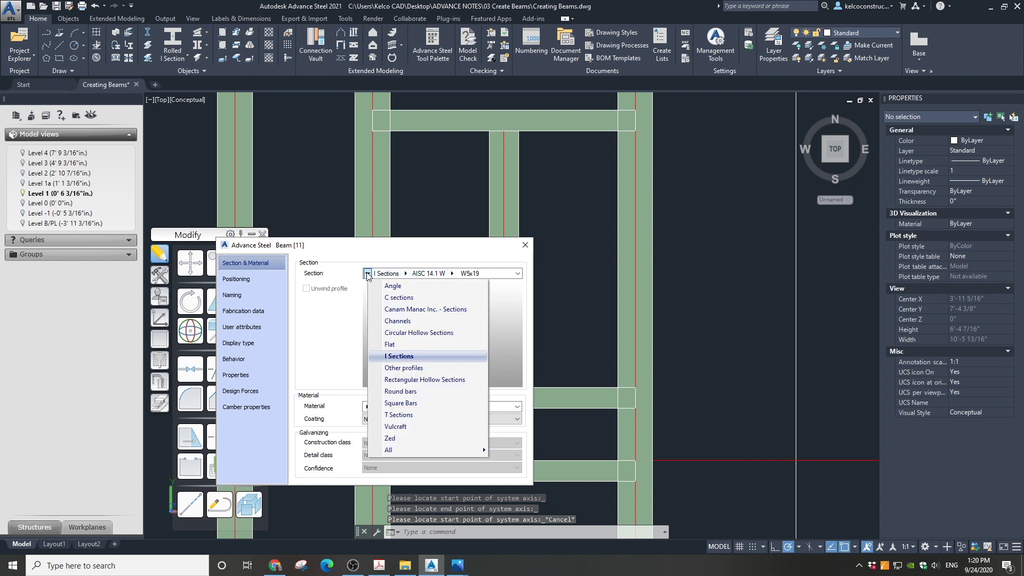
{"action": "left_click", "coordinate": [394, 286]}
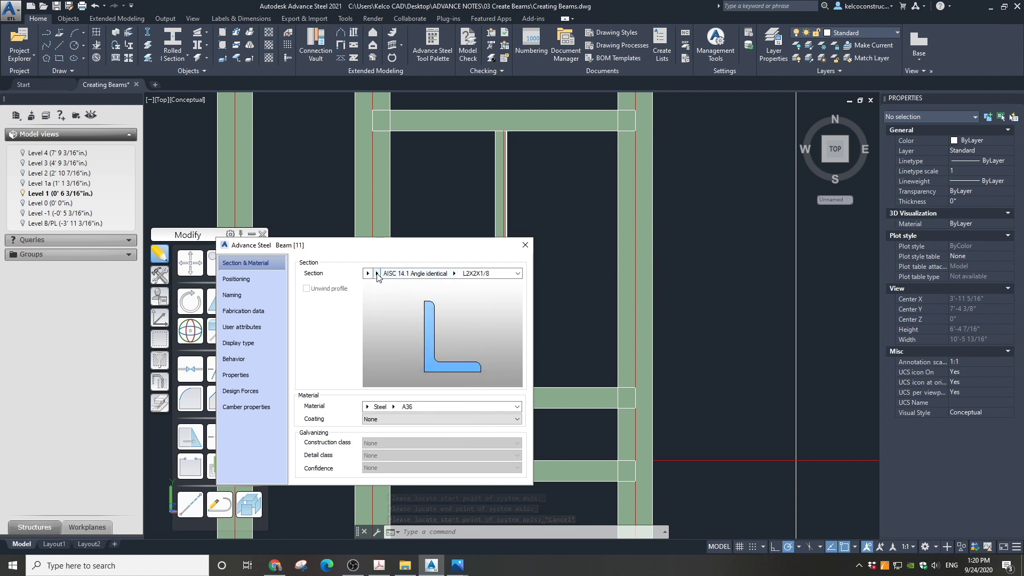
{"action": "left_click", "coordinate": [454, 274]}
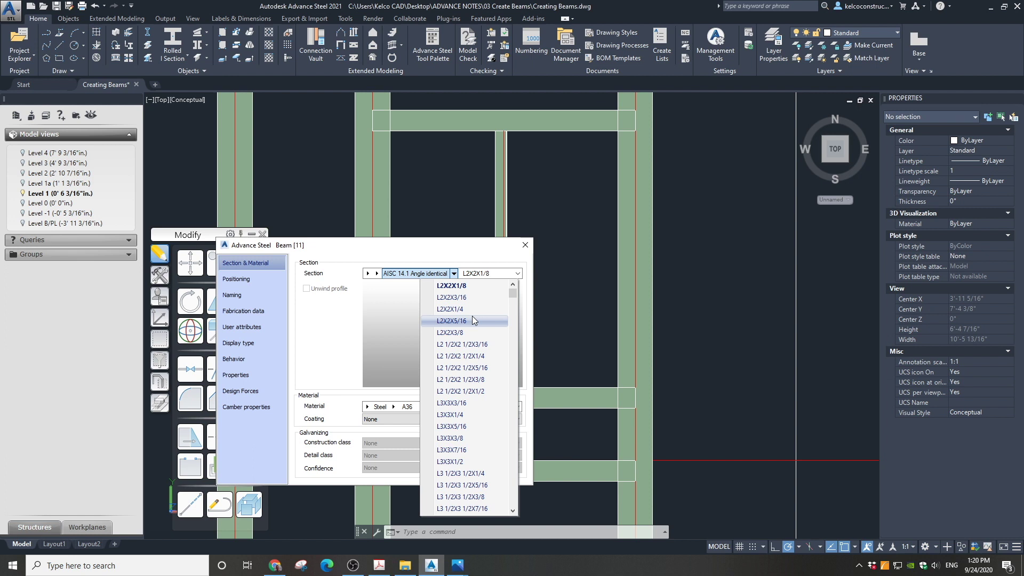
{"action": "scroll", "coordinate": [478, 326], "scroll_direction": "down", "scroll_amount": 1}
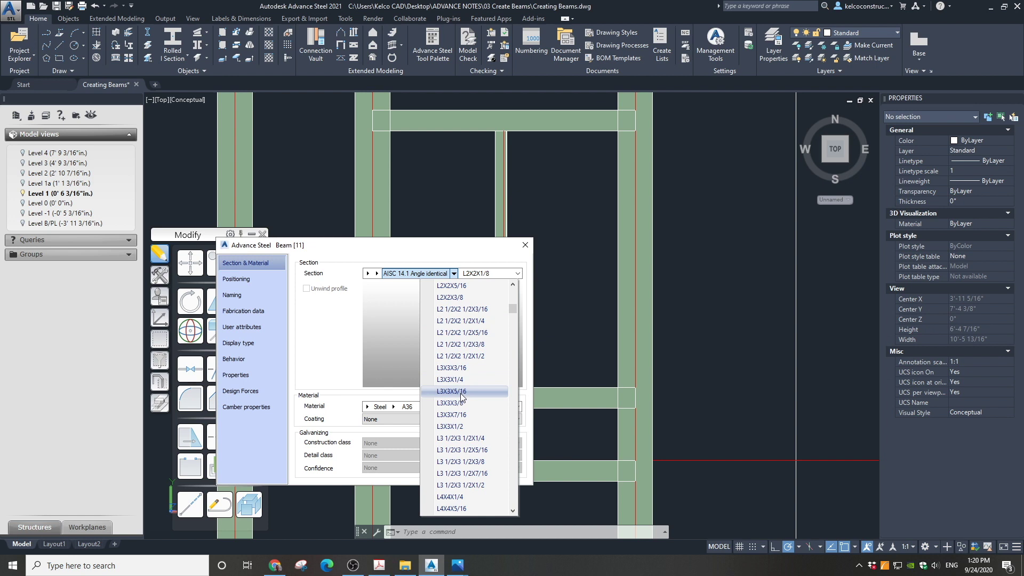
{"action": "left_click", "coordinate": [475, 427]}
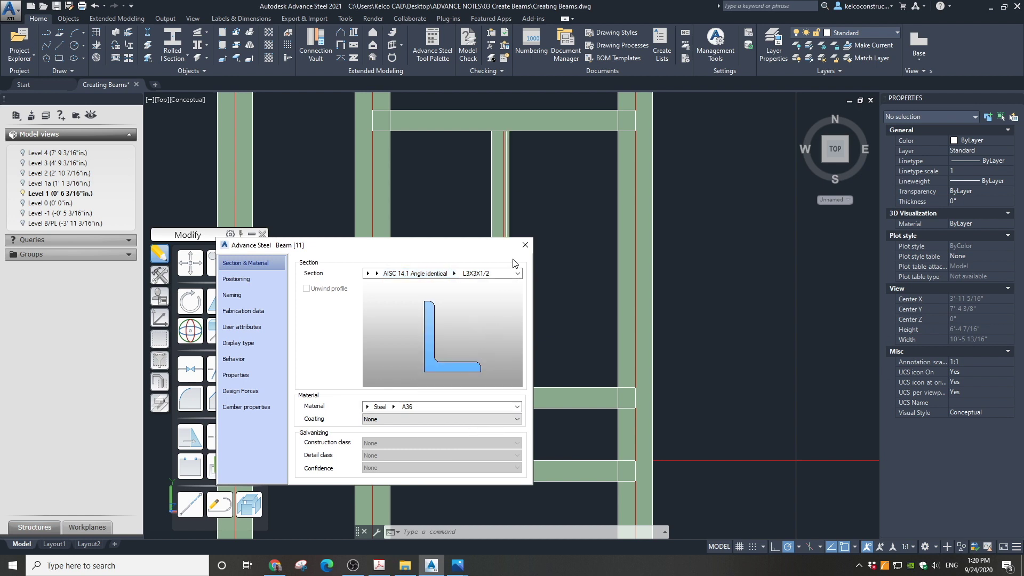
{"action": "left_click", "coordinate": [525, 245]}
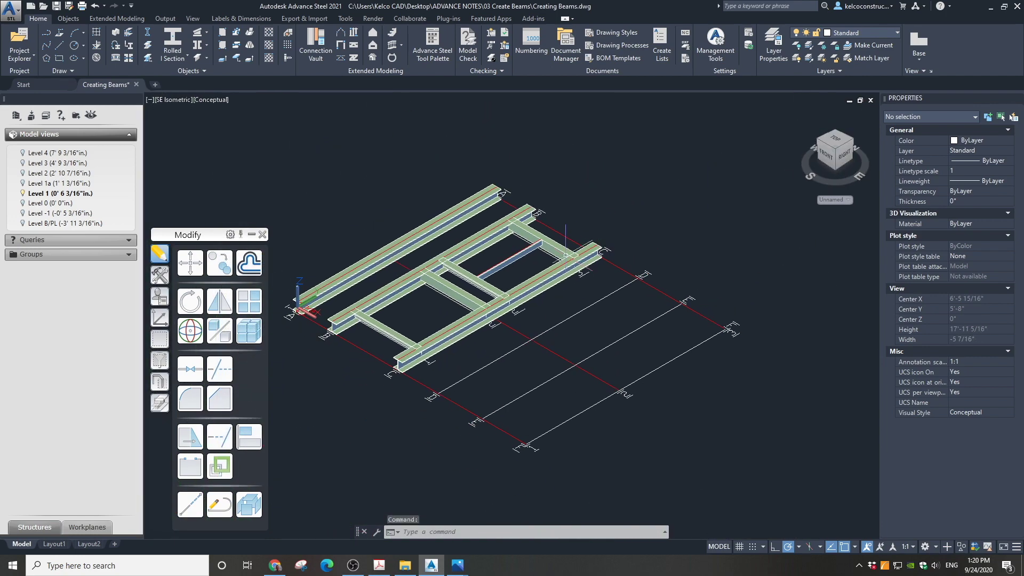
Step: Position the L3X3X1/2 beam with a 180 degree rotation and the bottom-middle offset point
{"action": "scroll", "coordinate": [565, 256], "scroll_direction": "up", "scroll_amount": 6}
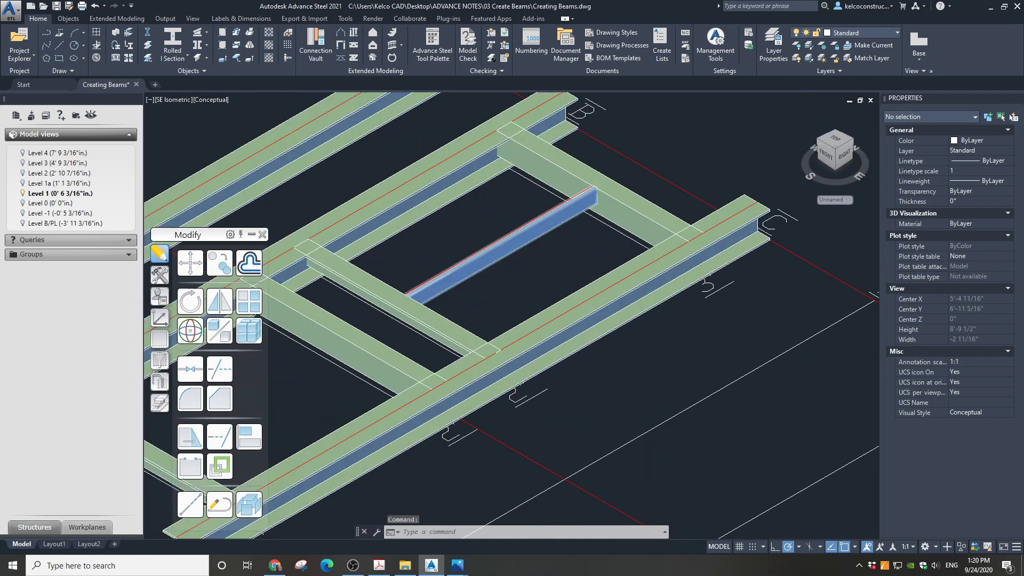
{"action": "double_click", "coordinate": [581, 186]}
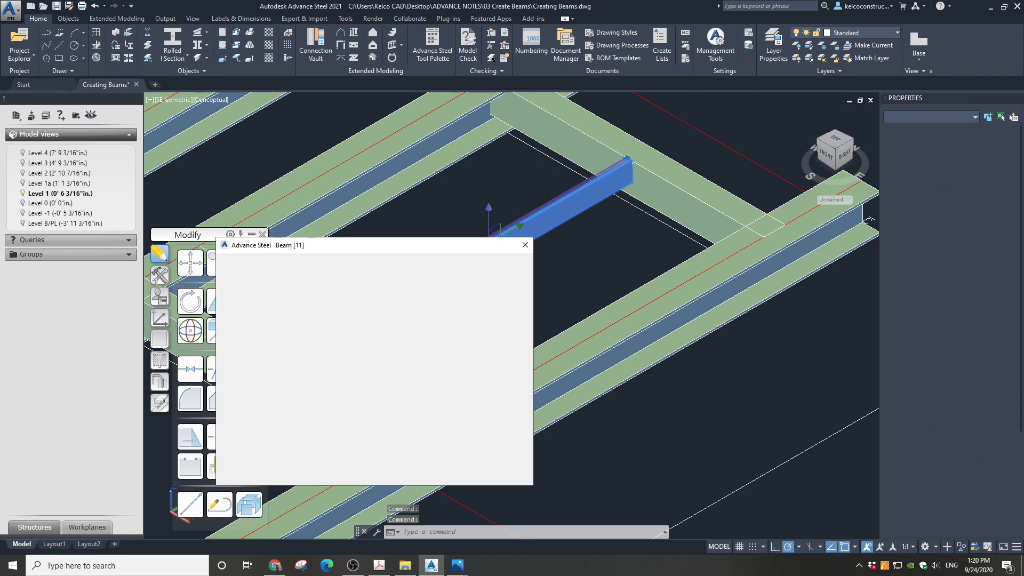
{"action": "left_click", "coordinate": [248, 283]}
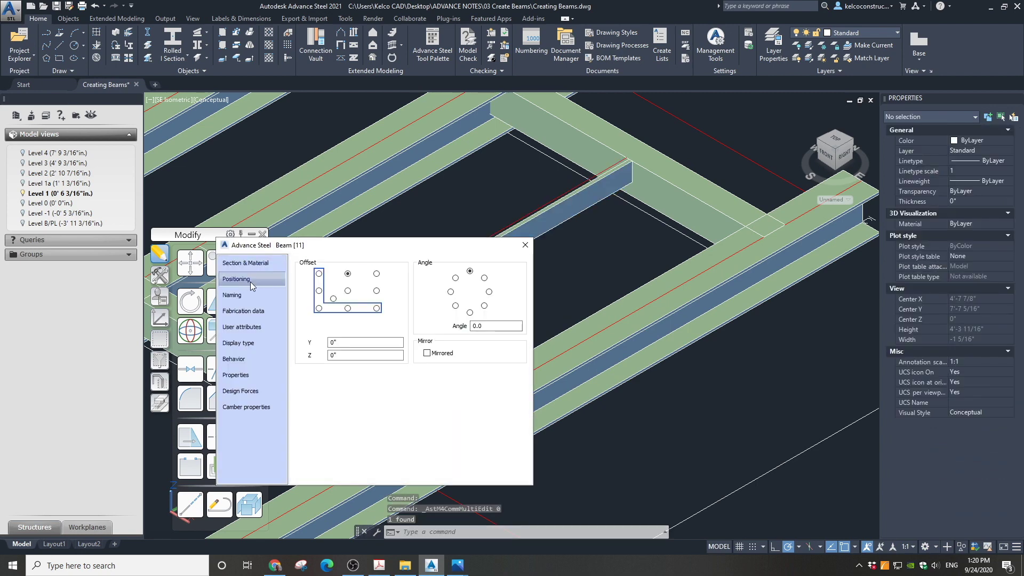
{"action": "left_click", "coordinate": [319, 291]}
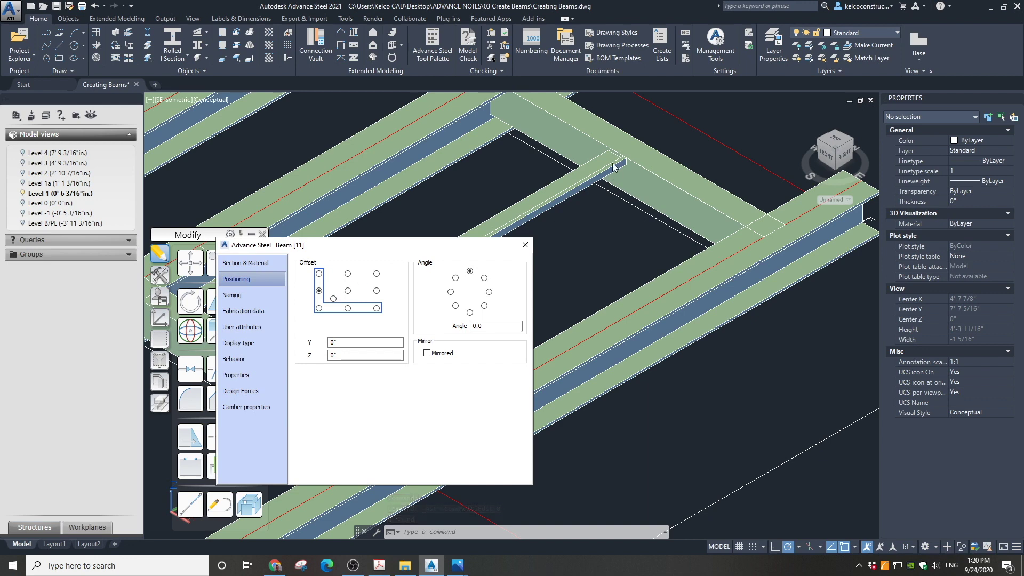
{"action": "scroll", "coordinate": [617, 166], "scroll_direction": "up", "scroll_amount": 5}
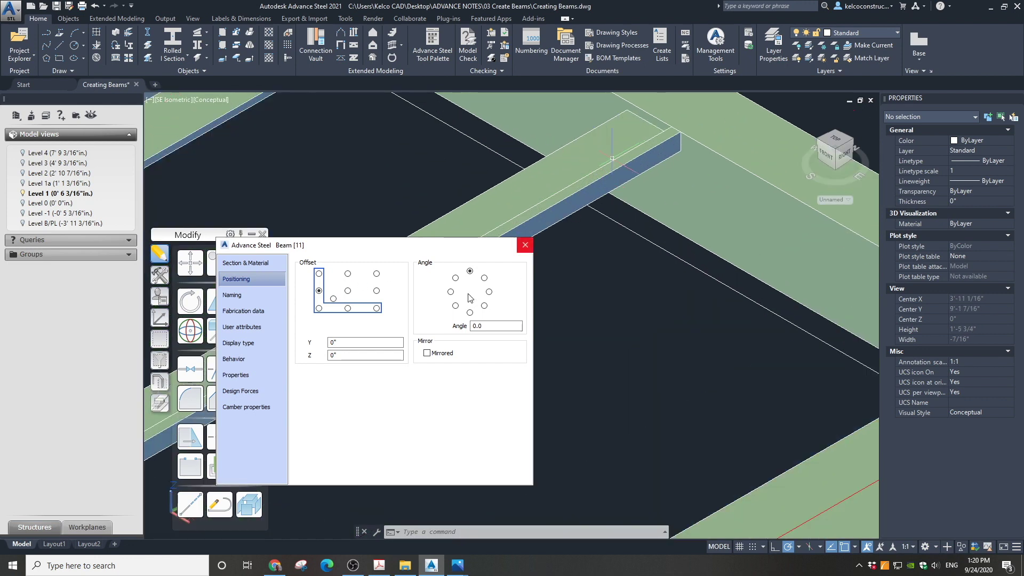
{"action": "left_click", "coordinate": [470, 312]}
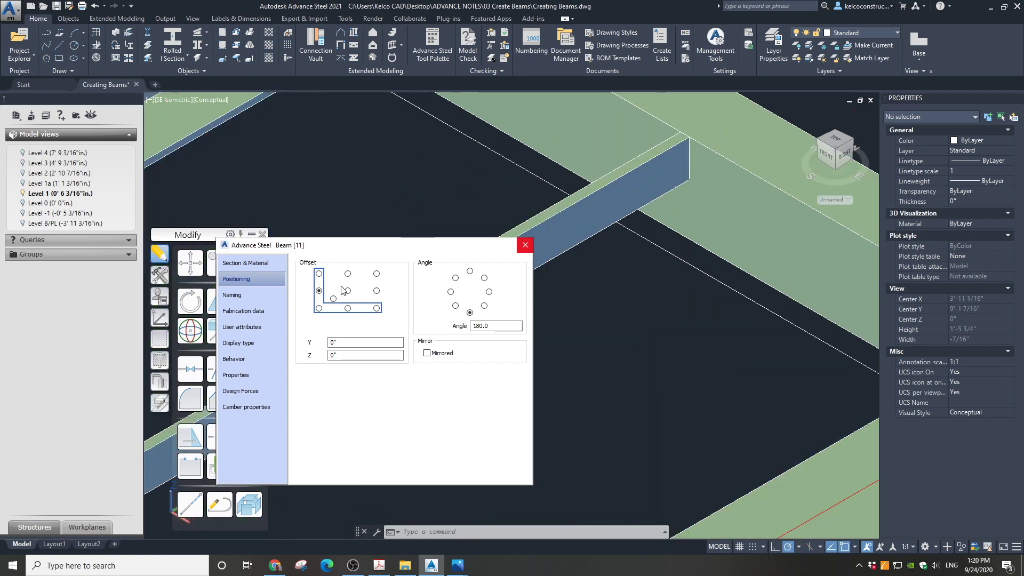
{"action": "left_click", "coordinate": [348, 308]}
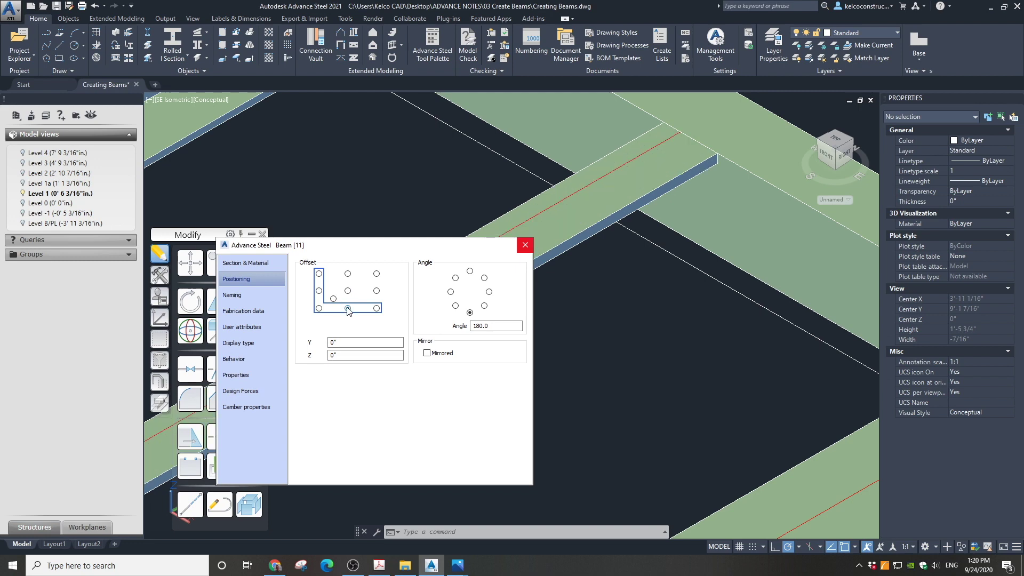
{"action": "scroll", "coordinate": [680, 170], "scroll_direction": "down", "scroll_amount": 4}
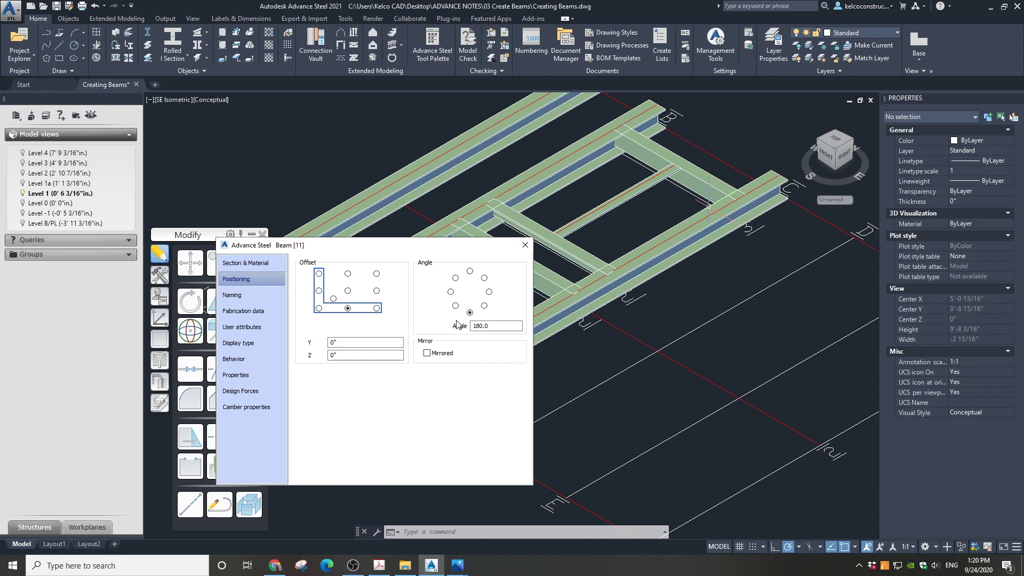
{"action": "left_click", "coordinate": [526, 245]}
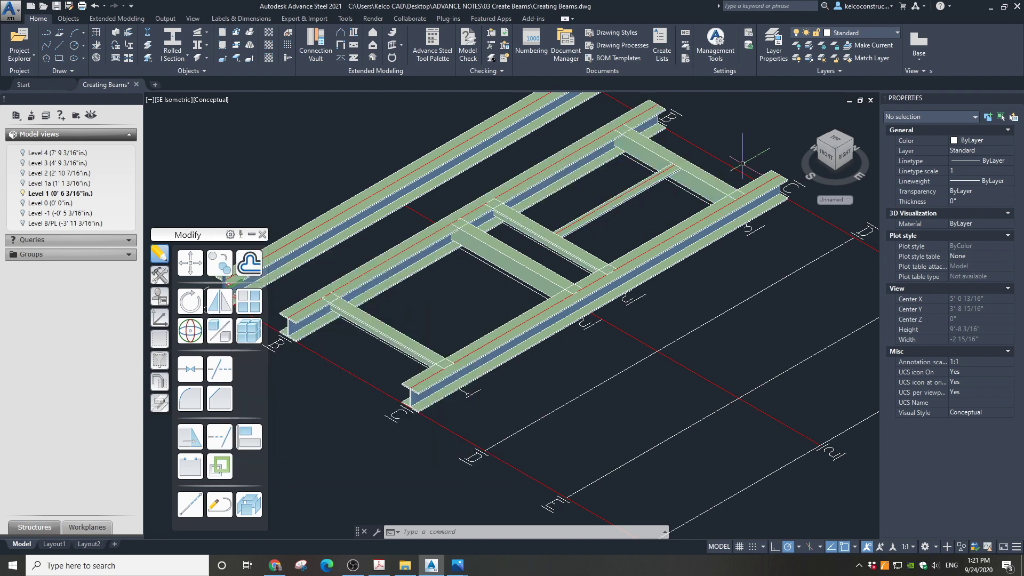
Step: Show the model from the Top view in the 2D Wireframe visual style
{"action": "left_click", "coordinate": [834, 144]}
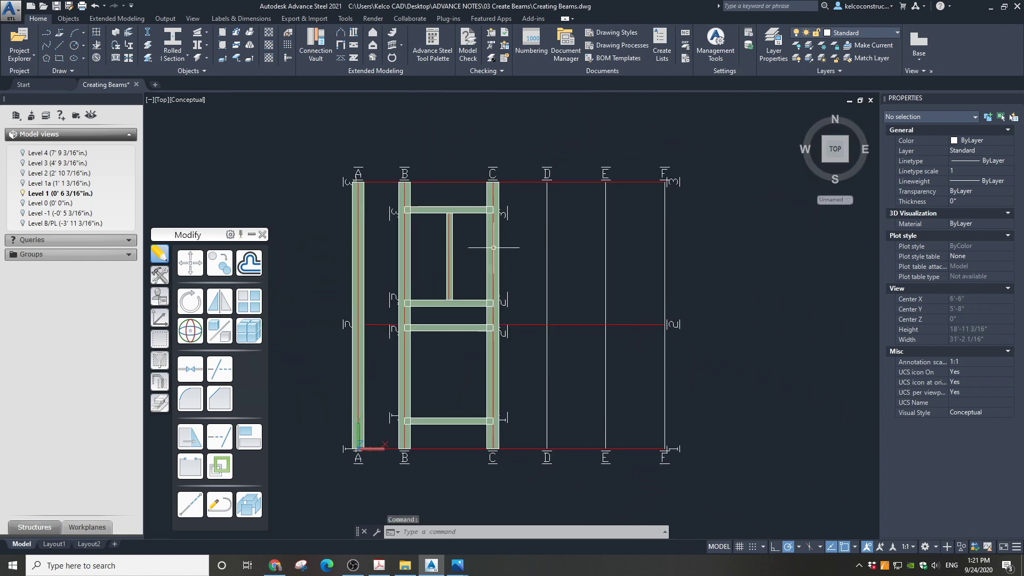
{"action": "scroll", "coordinate": [448, 222], "scroll_direction": "up", "scroll_amount": 6}
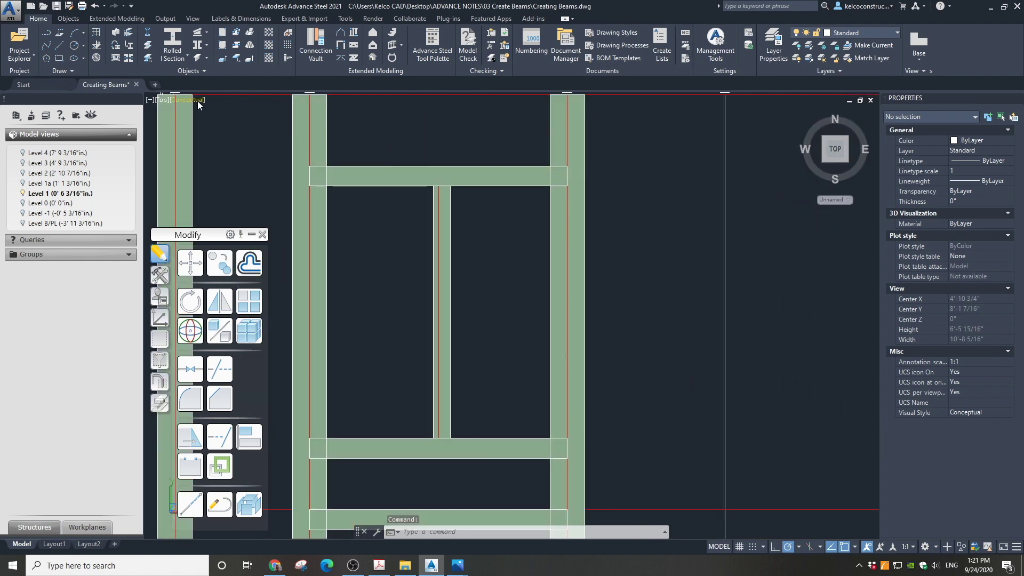
{"action": "left_click", "coordinate": [197, 101]}
{"action": "left_click", "coordinate": [211, 122]}
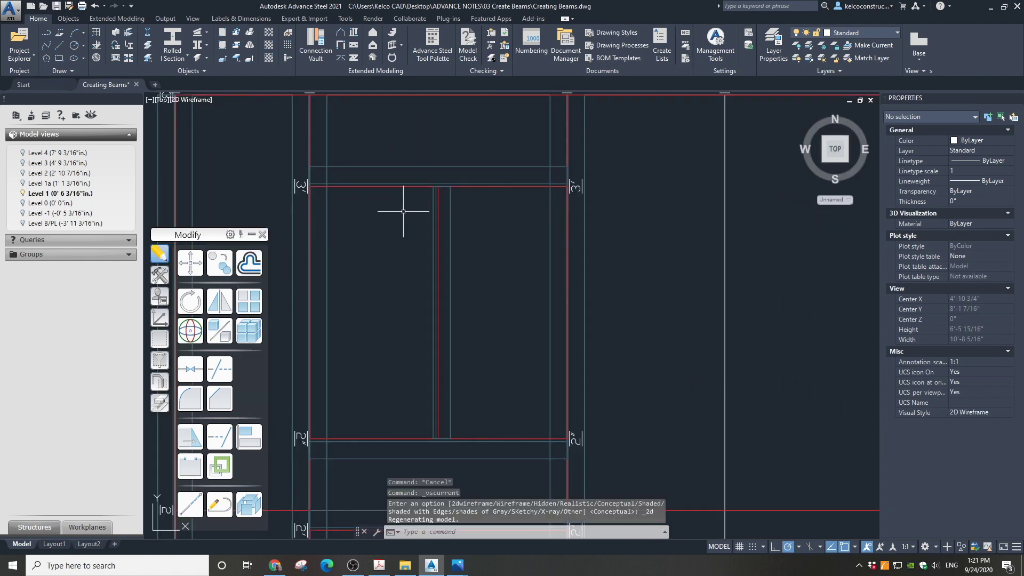
Step: Move the L3X3X1/2 beam a short distance horizontally toward grid line C
{"action": "scroll", "coordinate": [403, 212], "scroll_direction": "up", "scroll_amount": 3}
{"action": "left_click", "coordinate": [456, 177]}
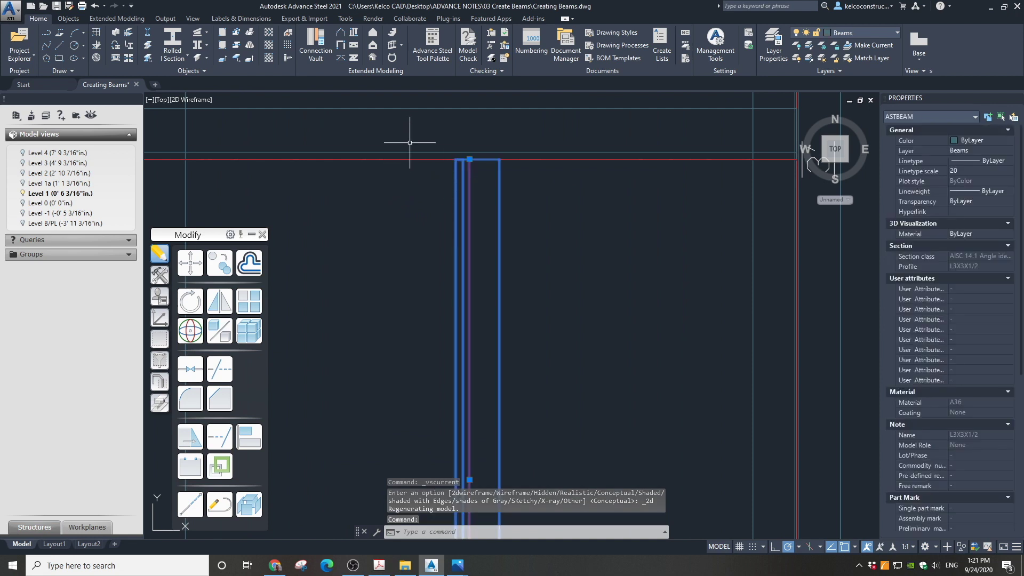
{"action": "type", "text": "M"}
{"action": "left_click", "coordinate": [343, 233]}
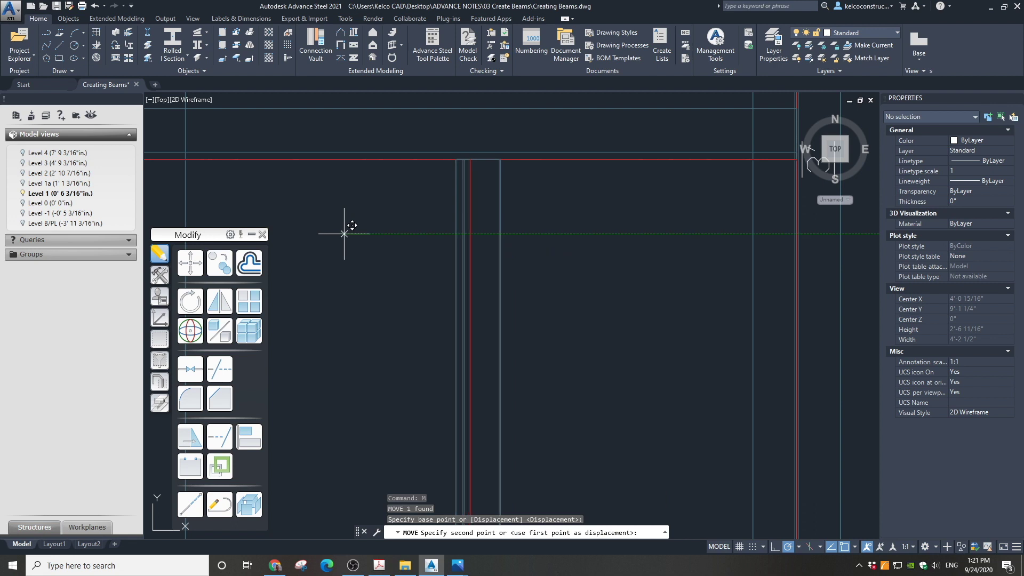
{"action": "left_click", "coordinate": [413, 231]}
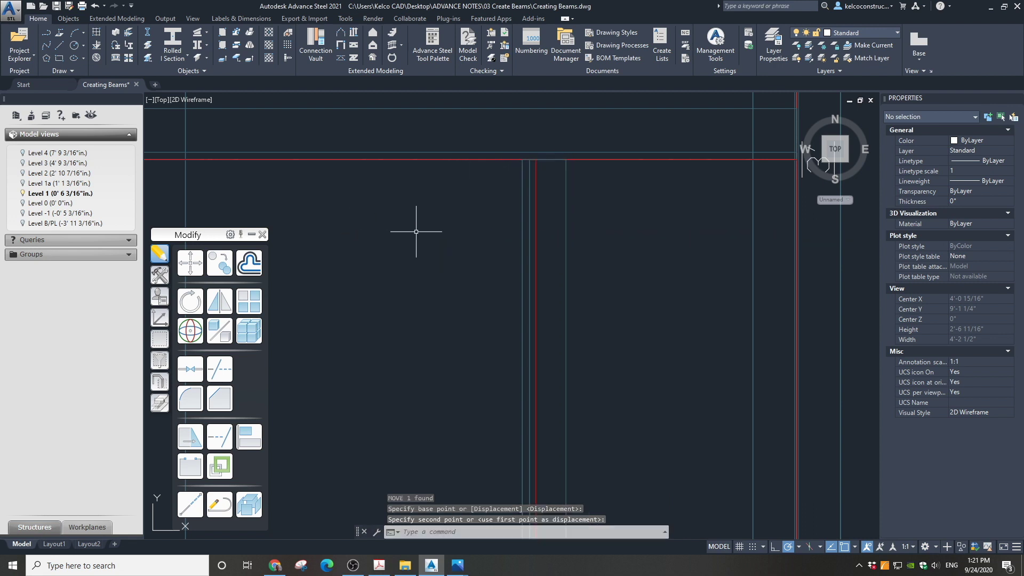
Step: Copy the L3X3X1/2 beam horizontally toward grid line B, keeping it between lines 2'' and 3'
{"action": "scroll", "coordinate": [521, 230], "scroll_direction": "down", "scroll_amount": 2}
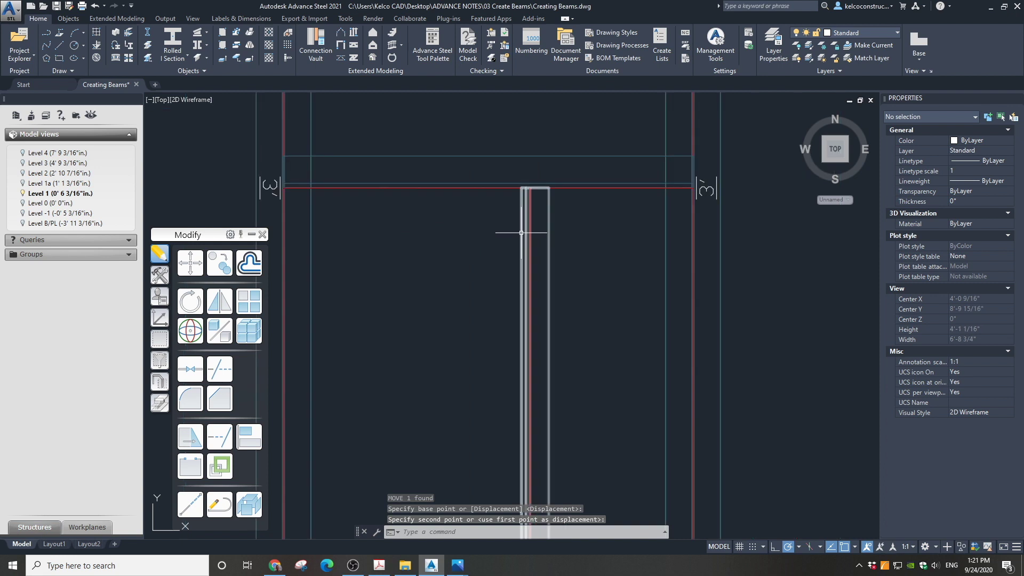
{"action": "left_click", "coordinate": [522, 232]}
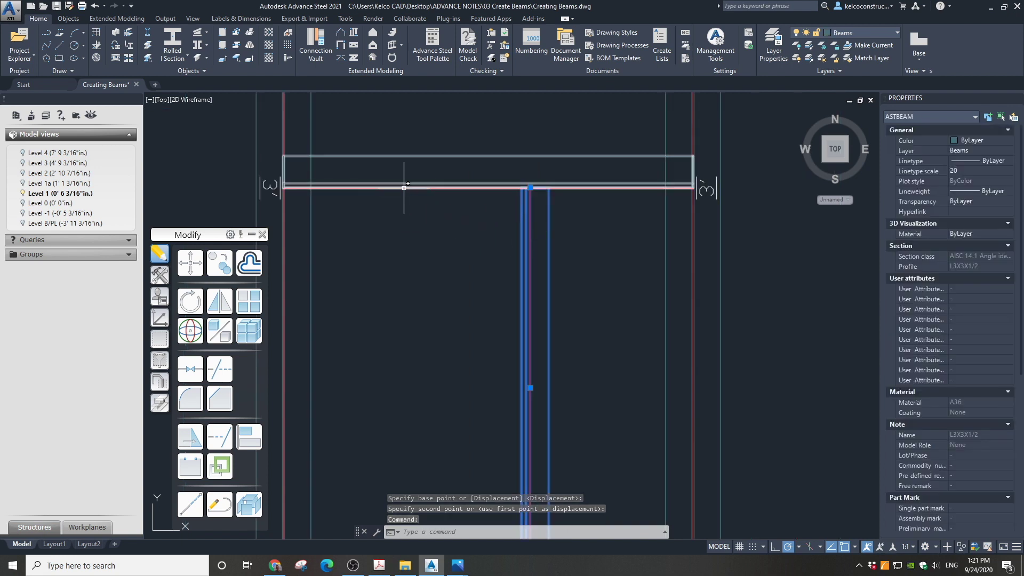
{"action": "left_click", "coordinate": [225, 262]}
{"action": "left_click", "coordinate": [479, 225]}
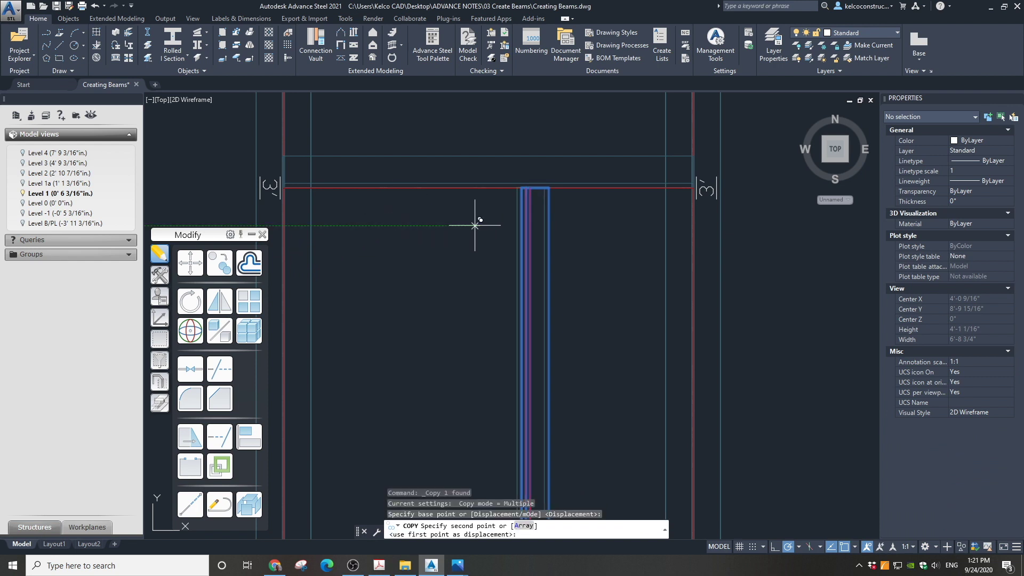
{"action": "left_click", "coordinate": [320, 226]}
{"action": "key", "text": "Escape"}
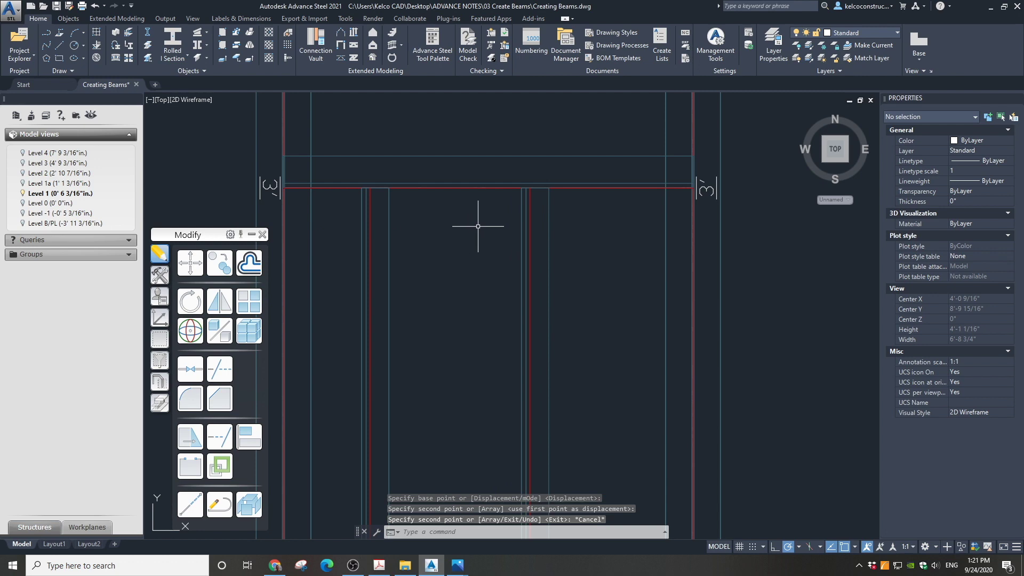
{"action": "scroll", "coordinate": [491, 176], "scroll_direction": "down", "scroll_amount": 2}
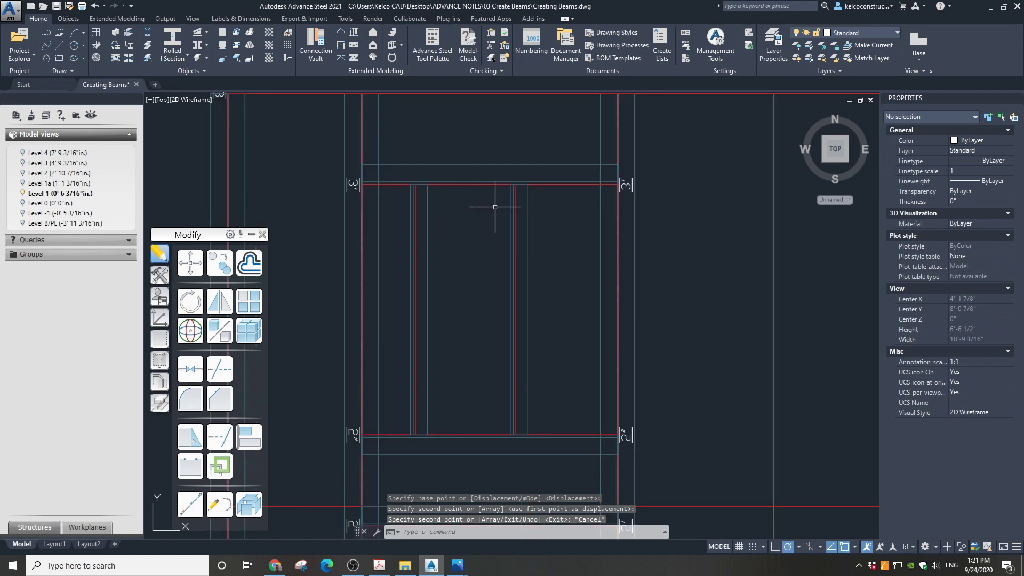
Step: Mirror the L3X3X1/2 beam nearer grid line B in its positioning settings, working from the SE Isometric view
{"action": "left_click", "coordinate": [847, 160]}
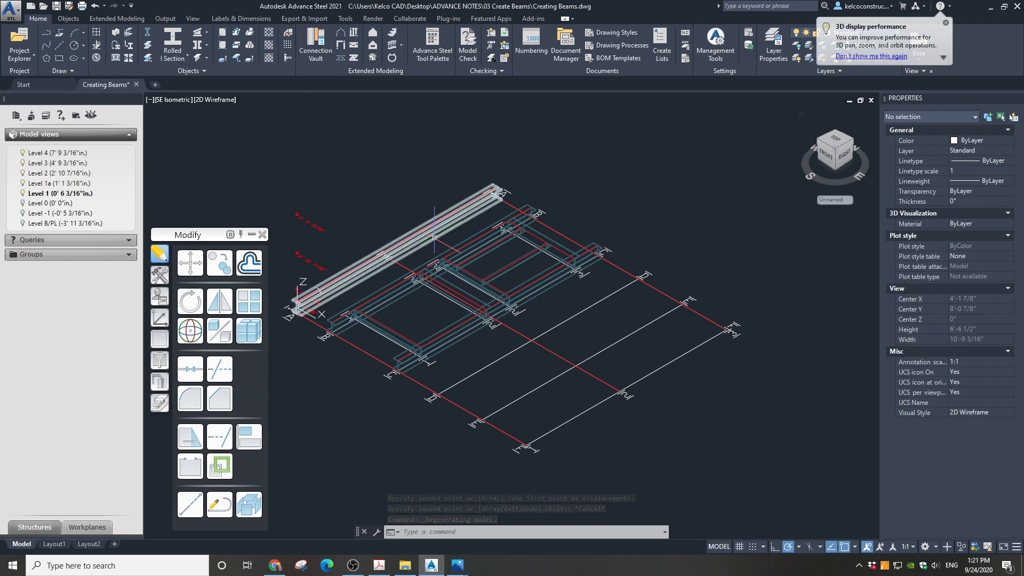
{"action": "scroll", "coordinate": [448, 237], "scroll_direction": "up", "scroll_amount": 5}
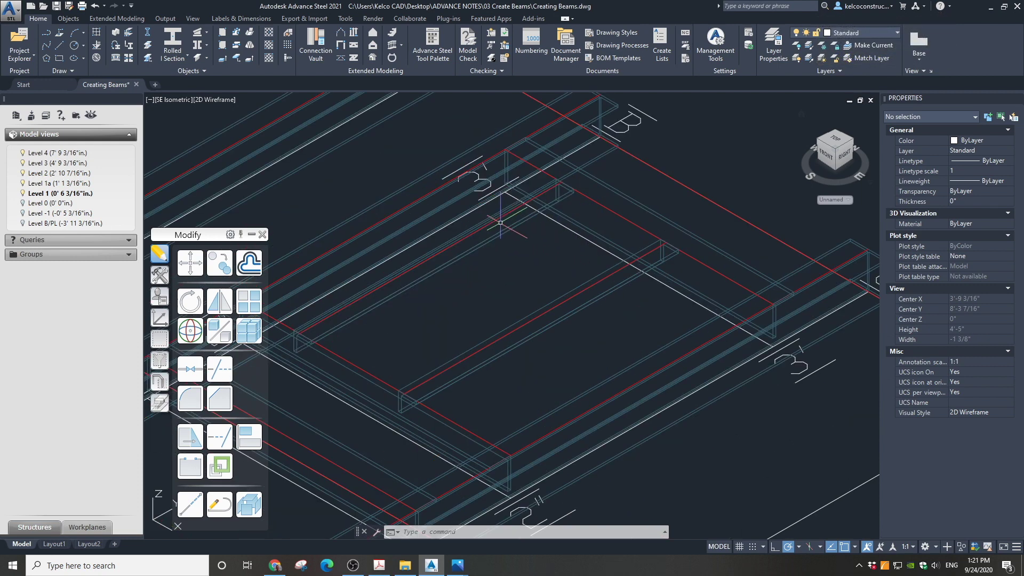
{"action": "double_click", "coordinate": [549, 198]}
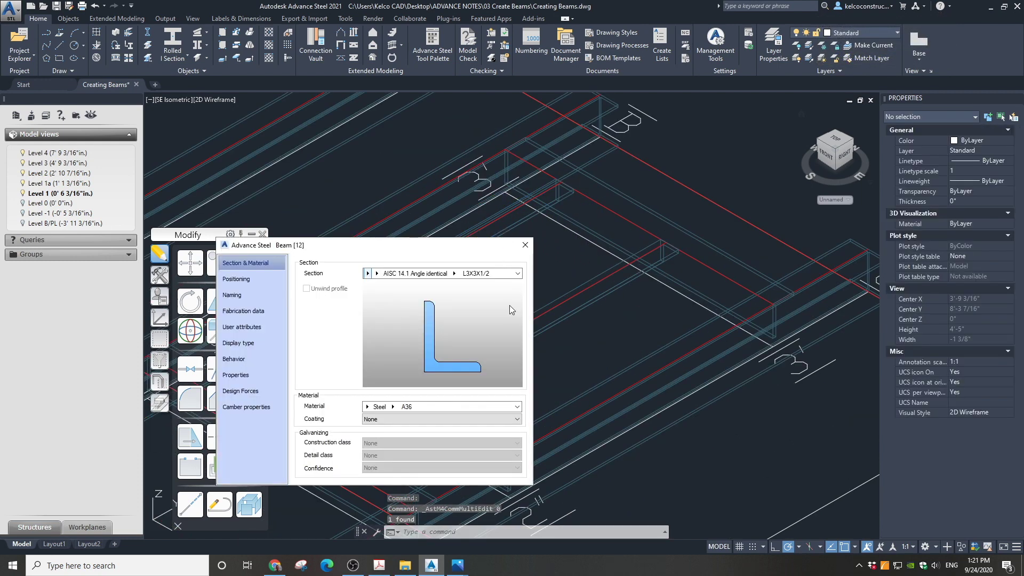
{"action": "left_click", "coordinate": [266, 279]}
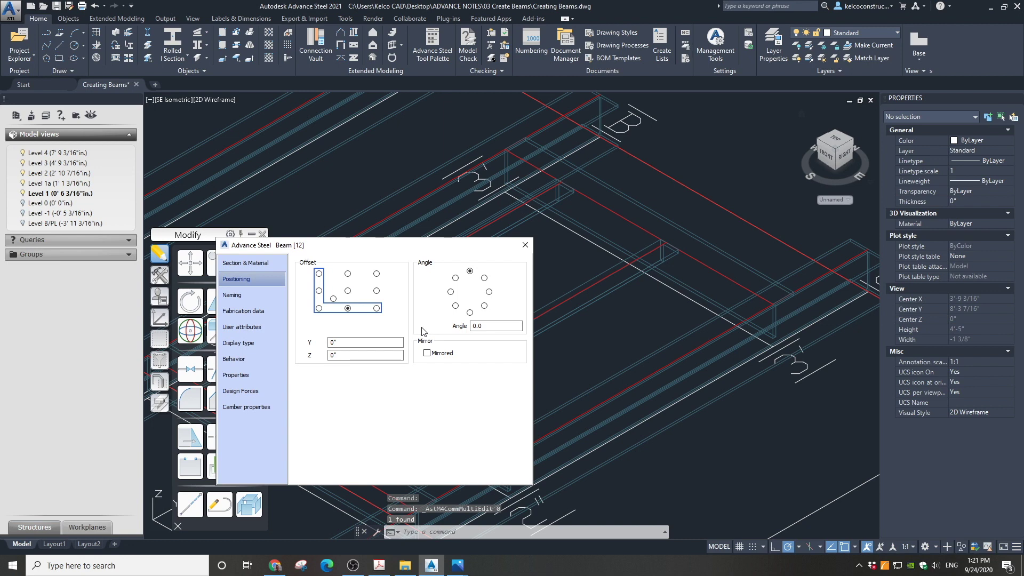
{"action": "left_click", "coordinate": [525, 245]}
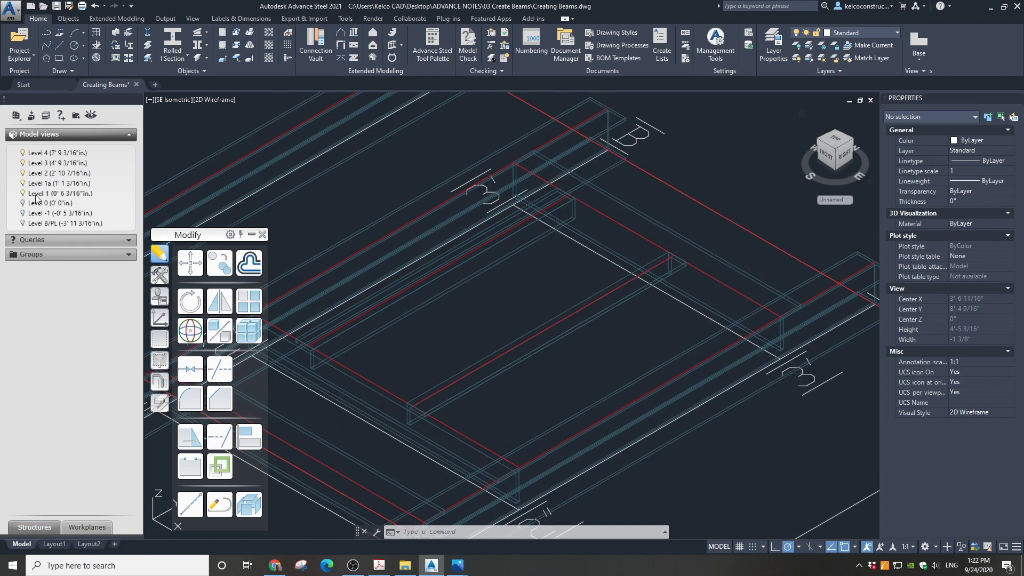
Step: In the Level 1 view, copy both L3X3X1/2 beams from between lines 2'' and 3' to between lines 1' and 2', starting at line 2'
{"action": "double_click", "coordinate": [36, 195]}
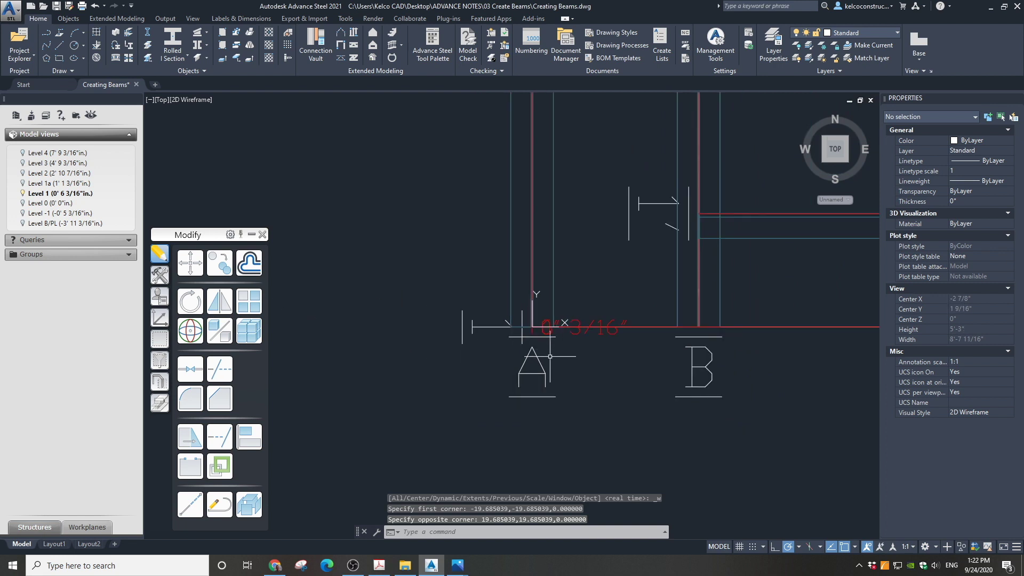
{"action": "scroll", "coordinate": [525, 265], "scroll_direction": "up", "scroll_amount": 5}
{"action": "left_click", "coordinate": [551, 206]}
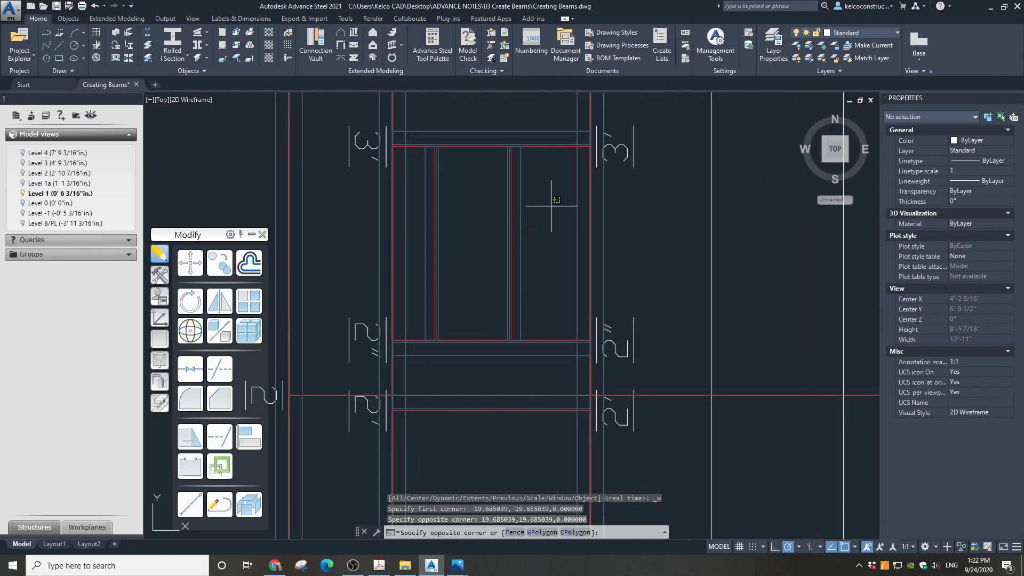
{"action": "left_click", "coordinate": [426, 170]}
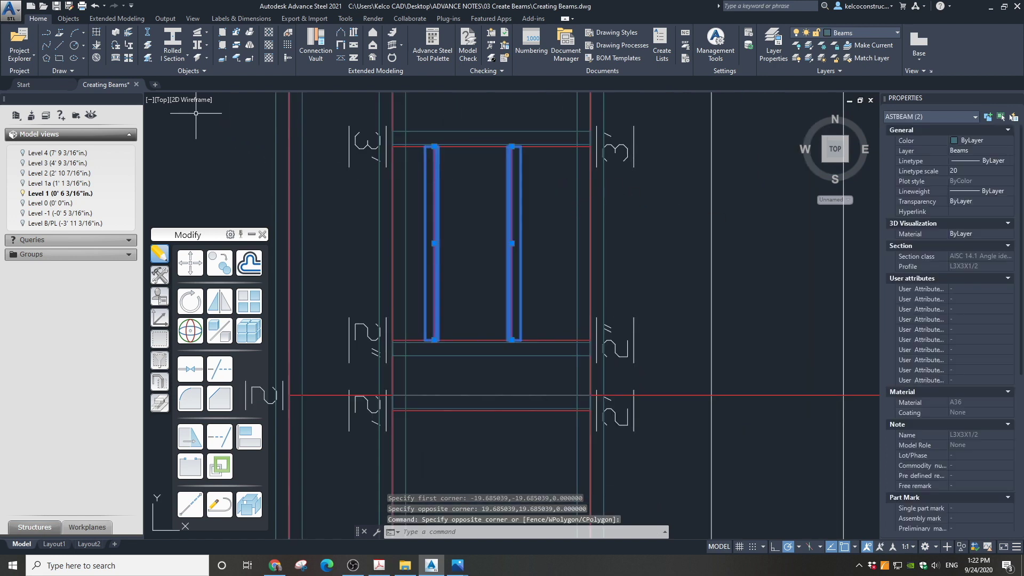
{"action": "left_click", "coordinate": [213, 267]}
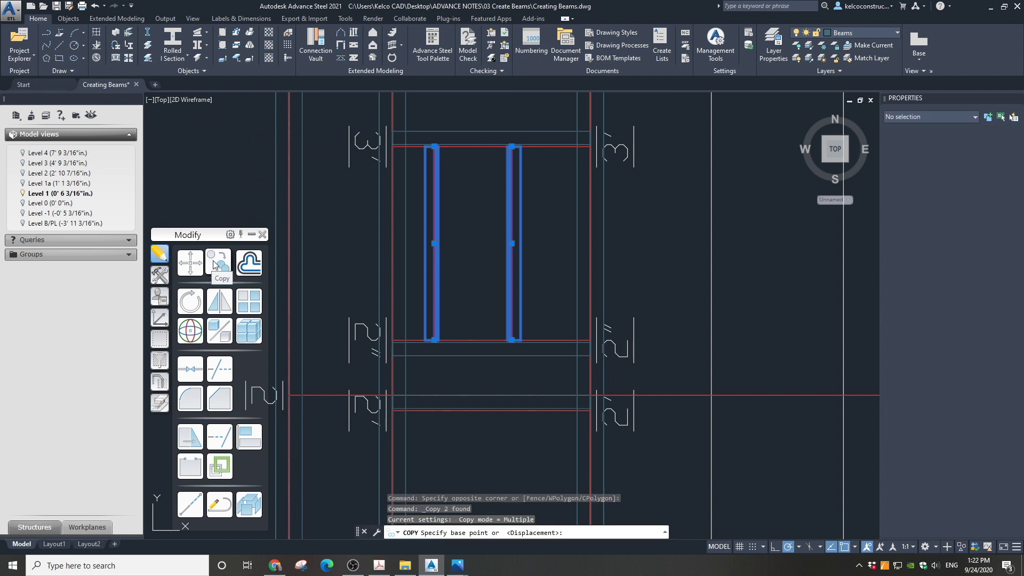
{"action": "scroll", "coordinate": [444, 152], "scroll_direction": "up", "scroll_amount": 2}
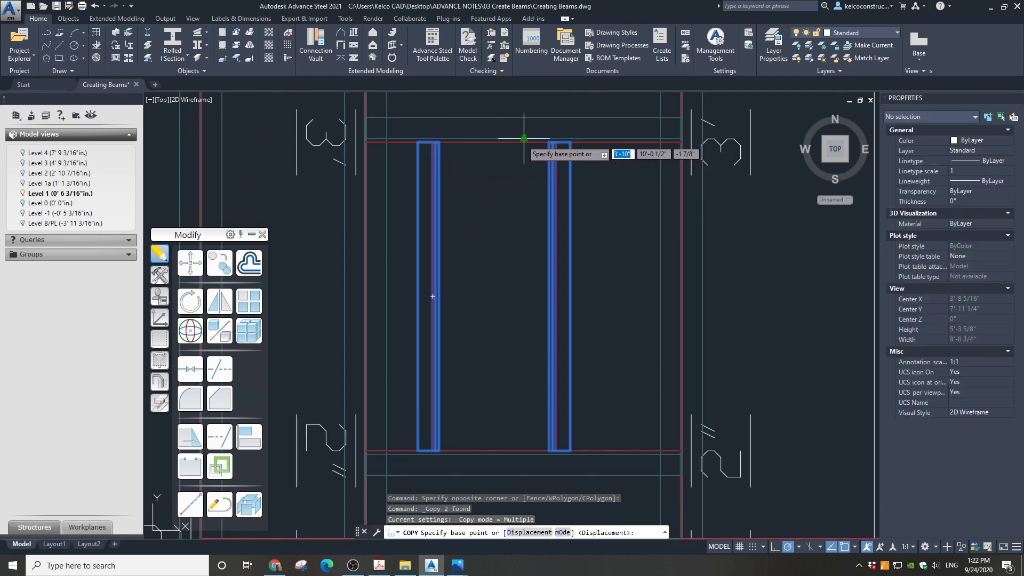
{"action": "scroll", "coordinate": [524, 138], "scroll_direction": "up", "scroll_amount": 6}
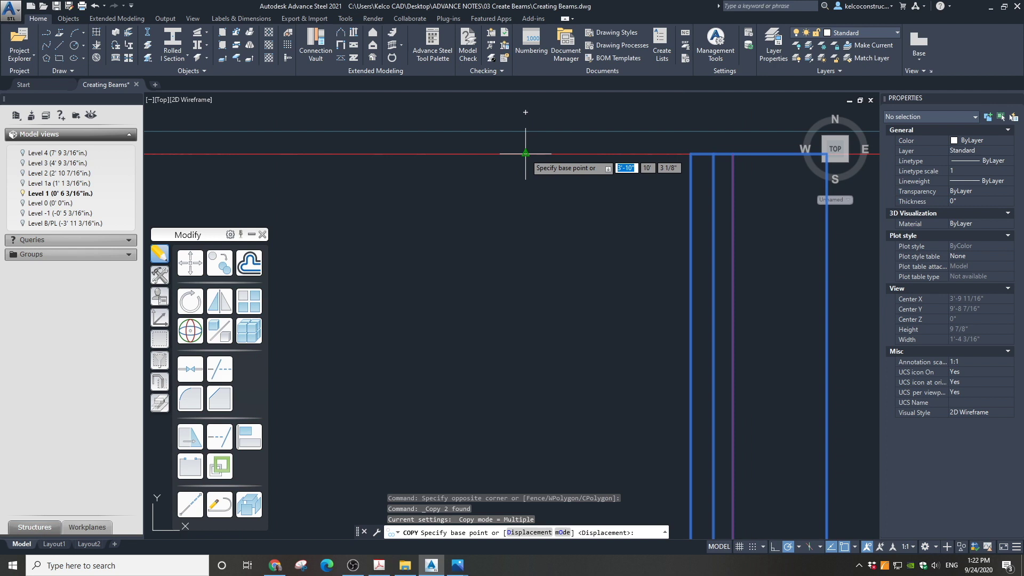
{"action": "left_click", "coordinate": [525, 154]}
{"action": "scroll", "coordinate": [532, 150], "scroll_direction": "down", "scroll_amount": 5}
{"action": "scroll", "coordinate": [531, 260], "scroll_direction": "up", "scroll_amount": 5}
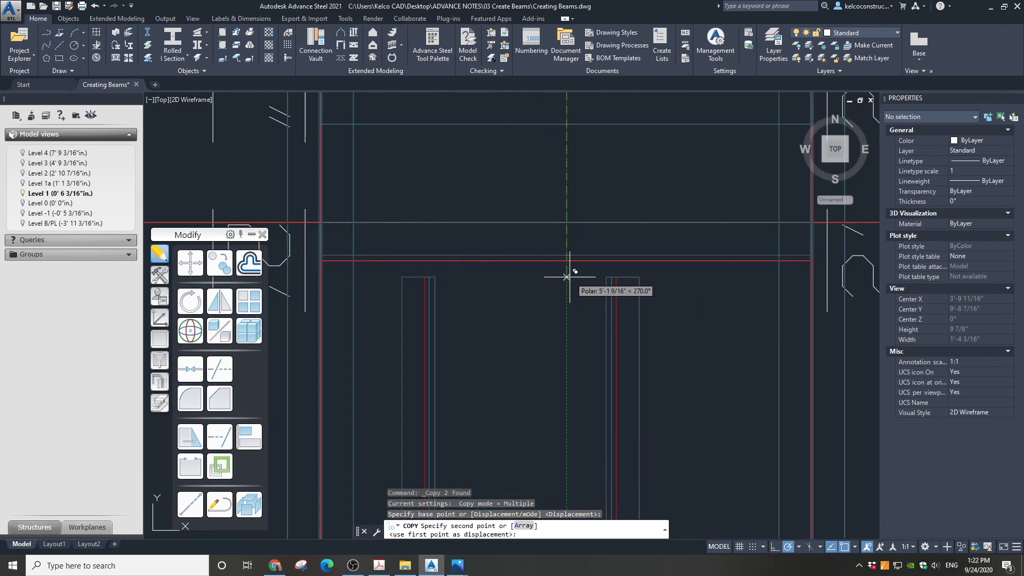
{"action": "left_click", "coordinate": [567, 257]}
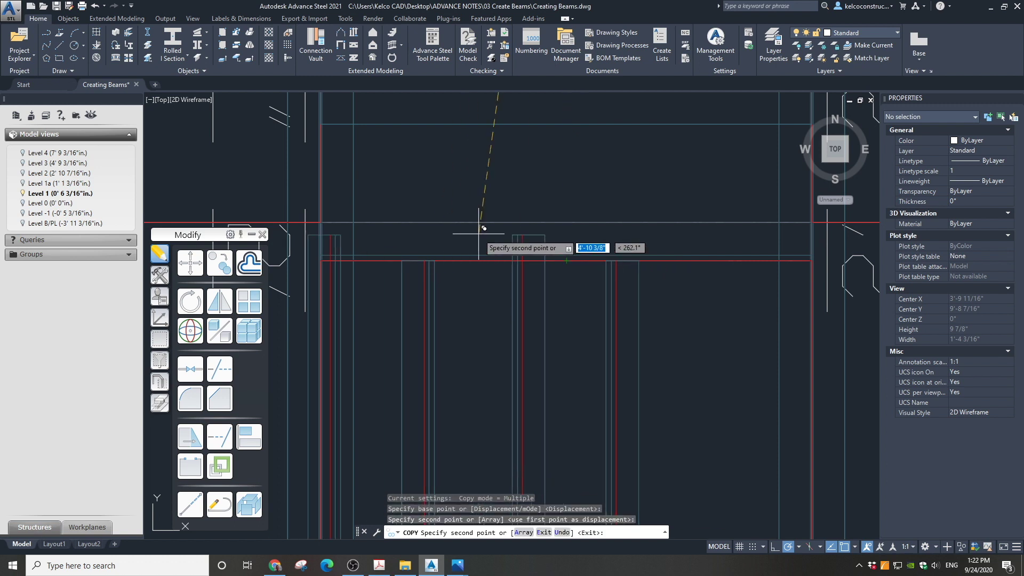
{"action": "scroll", "coordinate": [528, 195], "scroll_direction": "down", "scroll_amount": 5}
{"action": "key", "text": "Escape"}
{"action": "scroll", "coordinate": [609, 261], "scroll_direction": "down", "scroll_amount": 4}
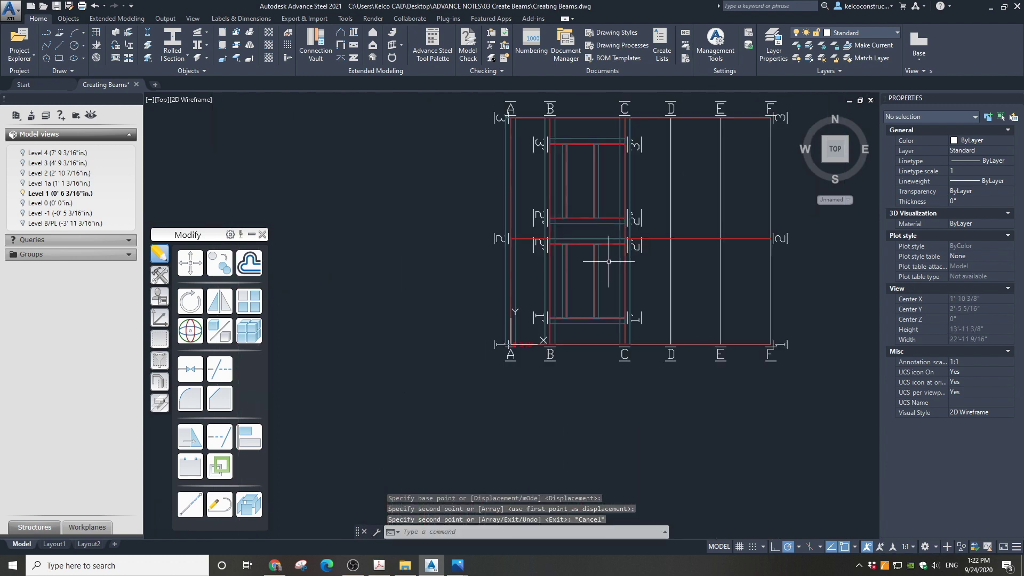
Step: Show the model in the Conceptual visual style from the SE Isometric view, with the Level 0 beams displayed as well
{"action": "left_click", "coordinate": [195, 101]}
{"action": "left_click", "coordinate": [208, 133]}
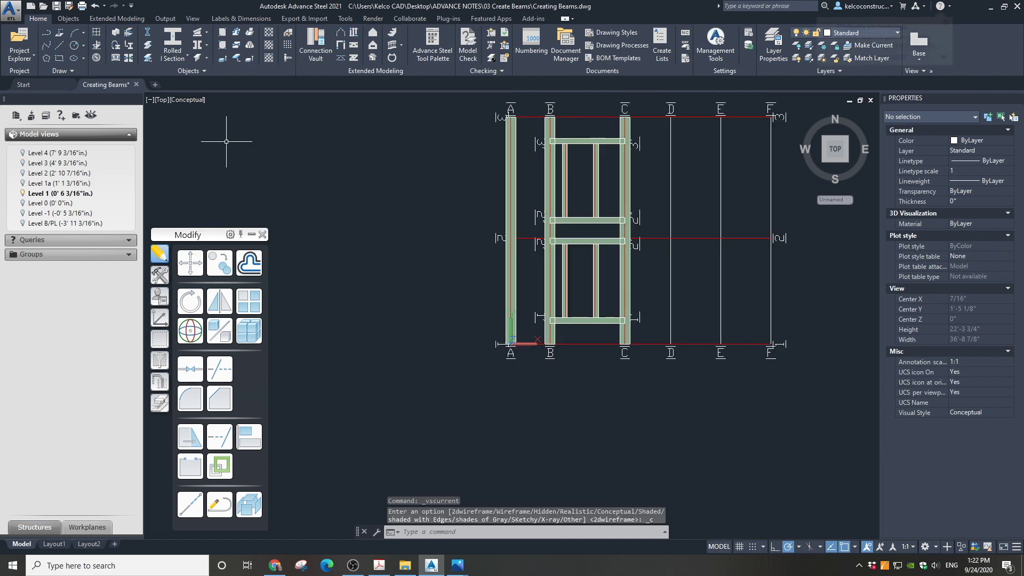
{"action": "left_click", "coordinate": [846, 160]}
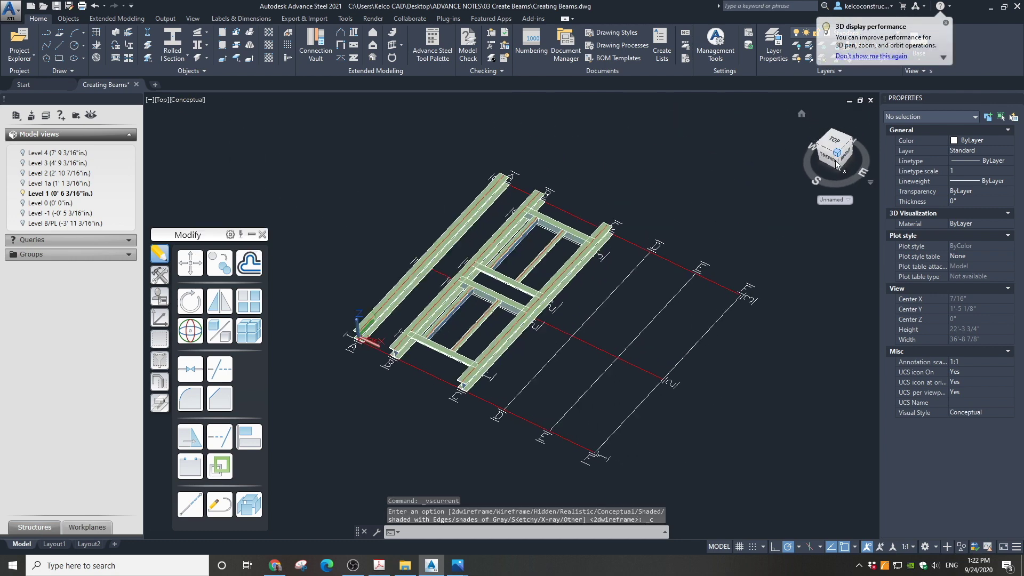
{"action": "left_click", "coordinate": [22, 203]}
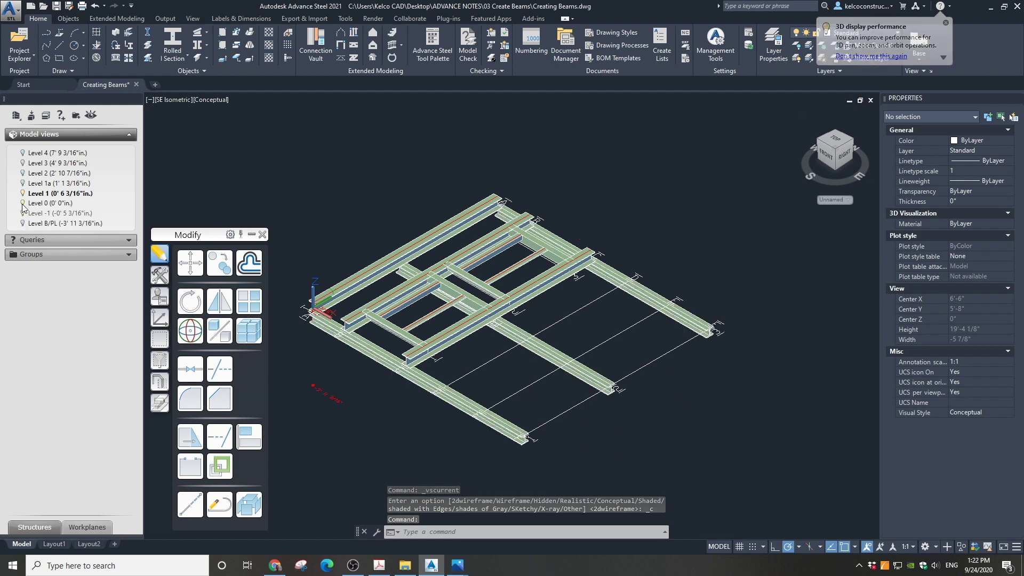